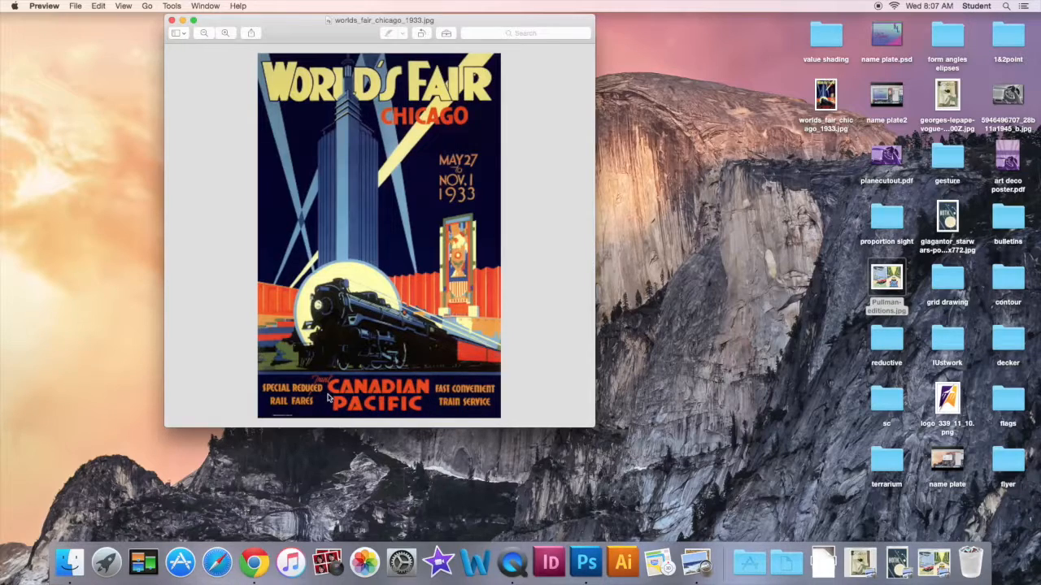
# - Bring up the Vogue cover, Pullman editions and Hoth System poster images to examine their flat-colour poster styles
pyautogui.click(860, 561)
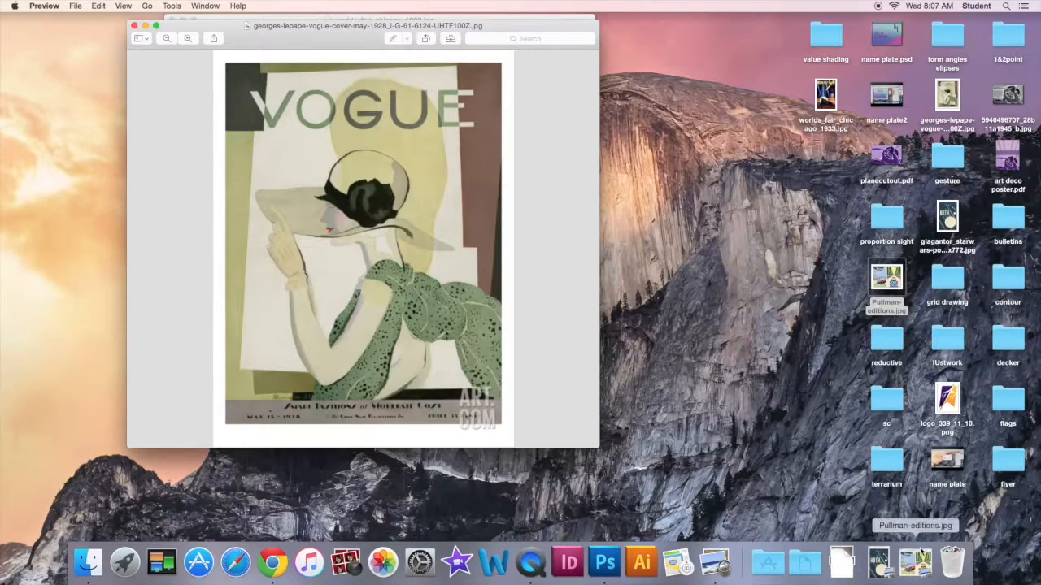
pyautogui.click(914, 563)
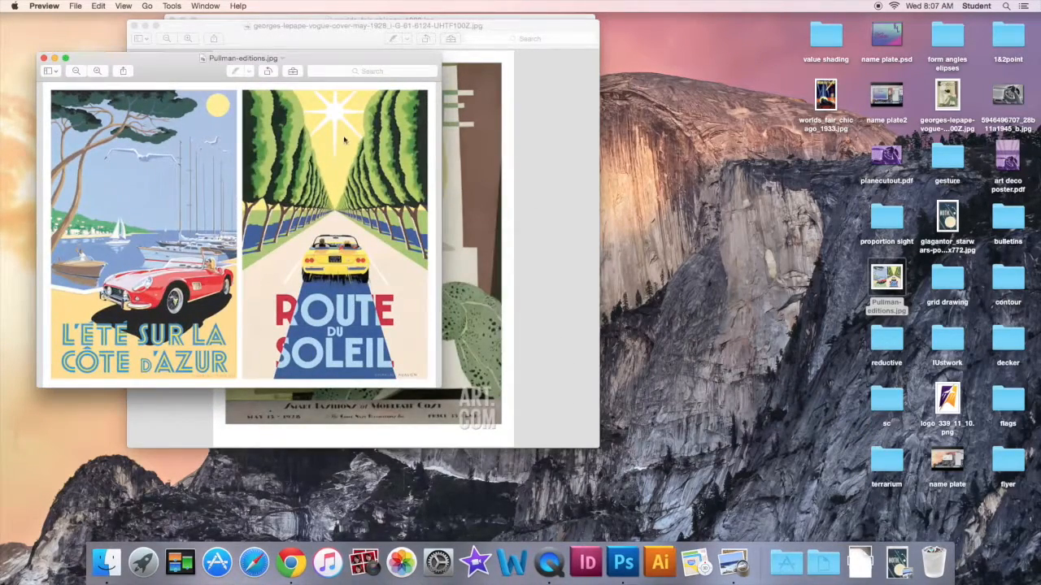
pyautogui.moveTo(354, 64); pyautogui.dragTo(471, 52)
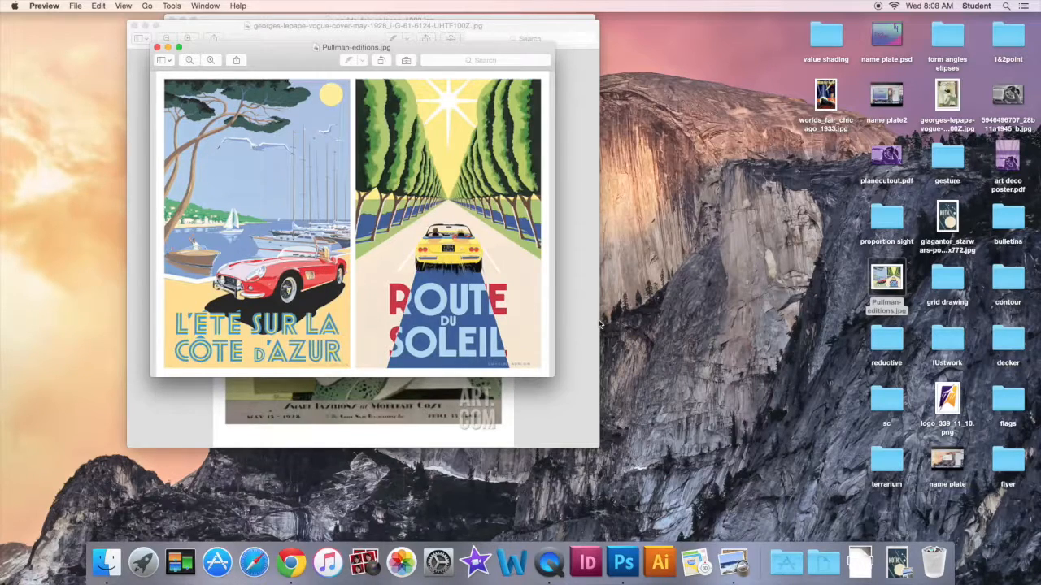
pyautogui.click(899, 565)
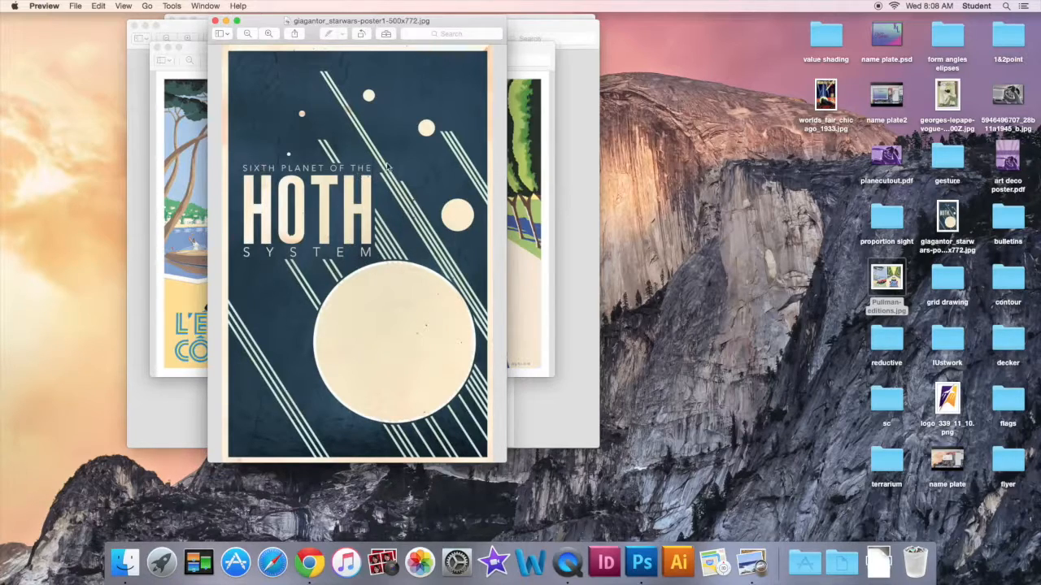
# - Minimize the four open poster image windows to clear the desktop
pyautogui.click(225, 26)
pyautogui.click(173, 45)
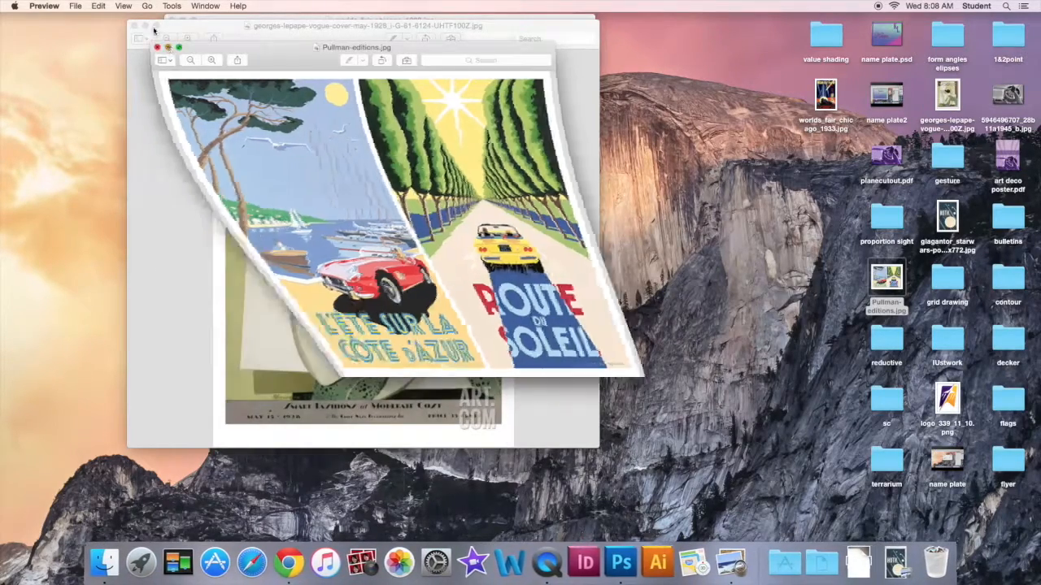
pyautogui.click(145, 27)
pyautogui.click(183, 23)
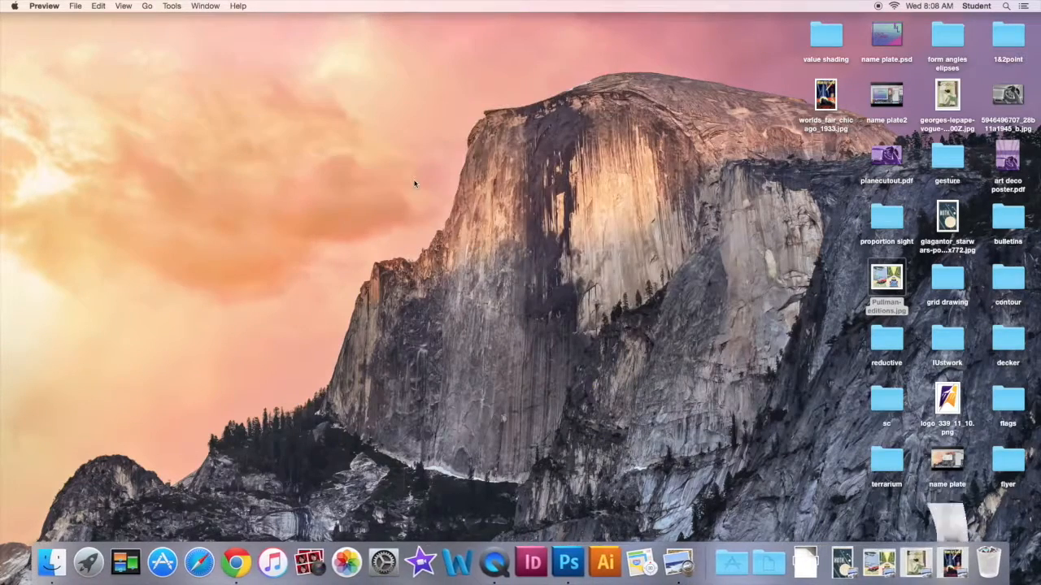
pyautogui.click(569, 567)
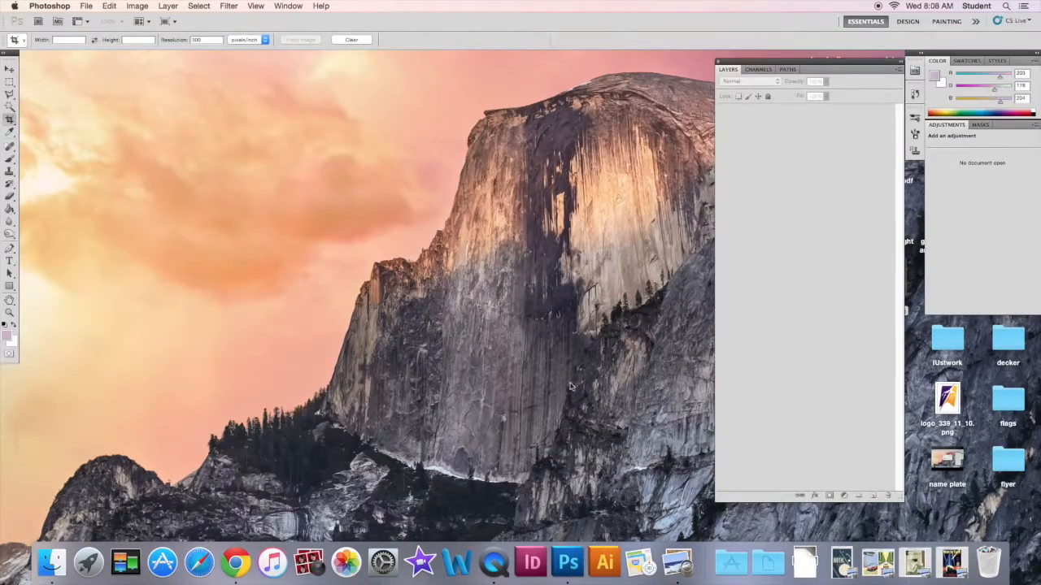
pyautogui.click(86, 7)
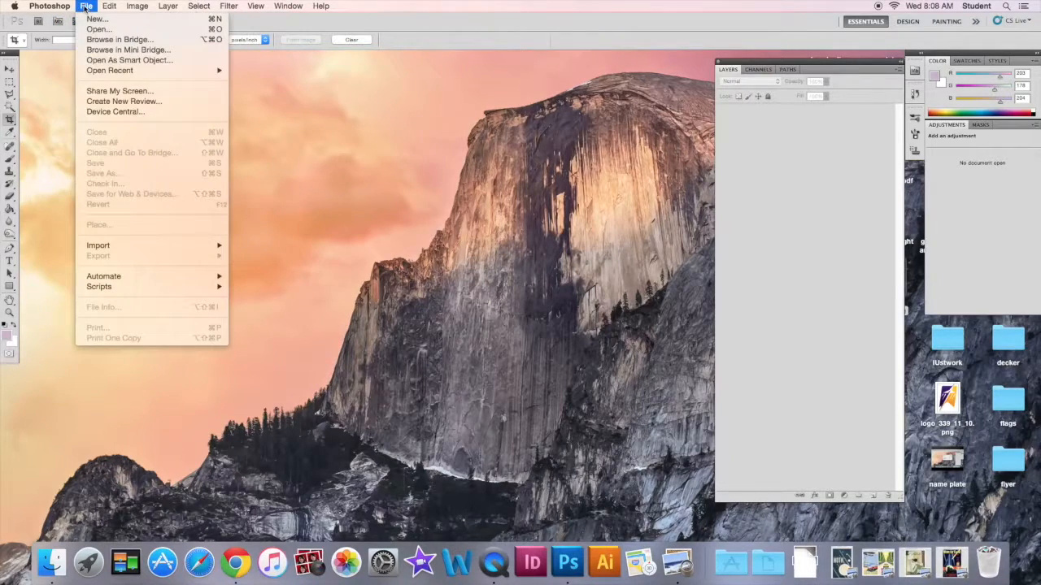
pyautogui.click(99, 30)
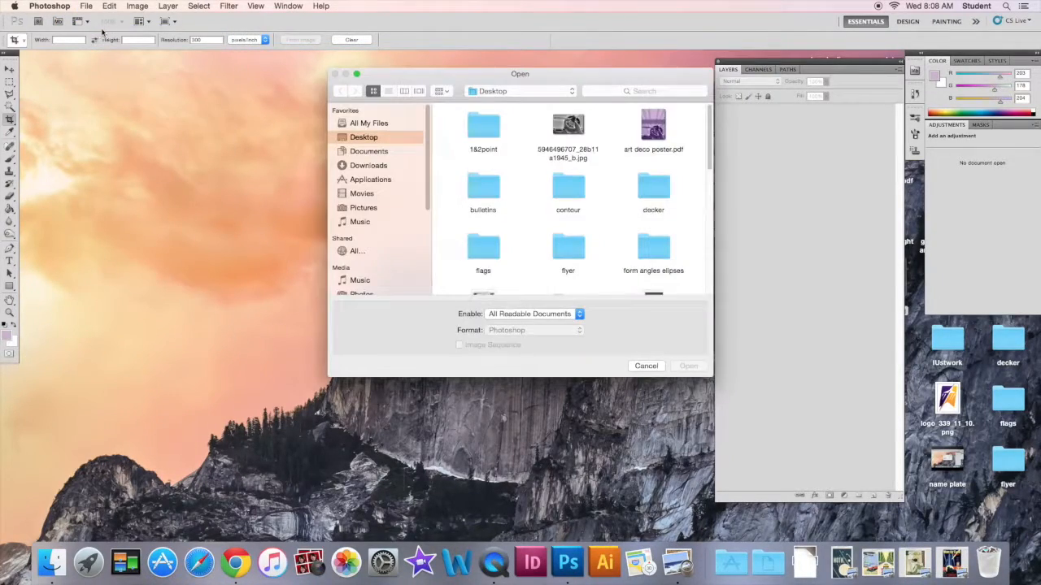
pyautogui.doubleClick(568, 124)
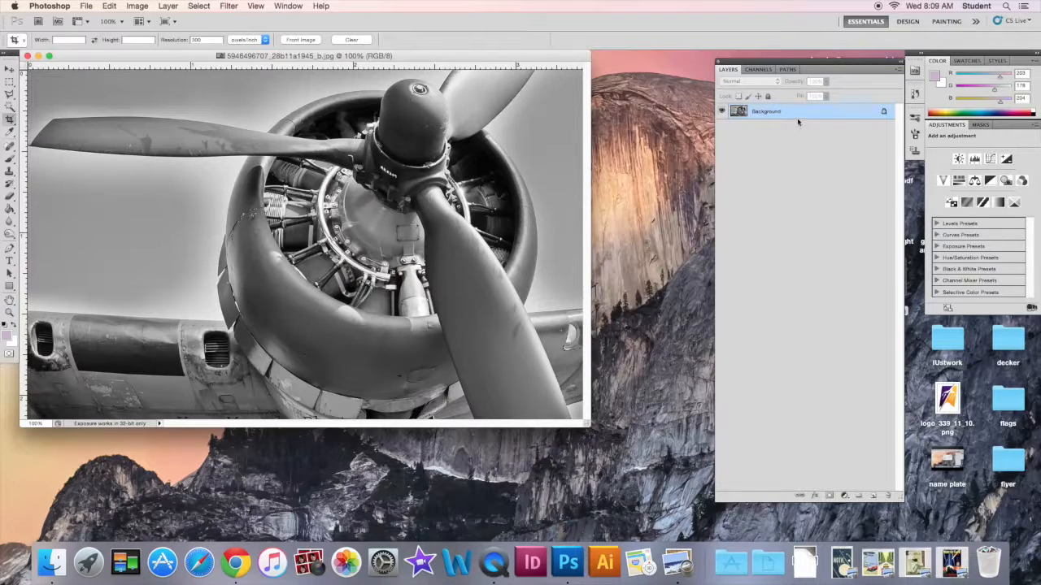
pyautogui.moveTo(813, 114); pyautogui.dragTo(873, 494)
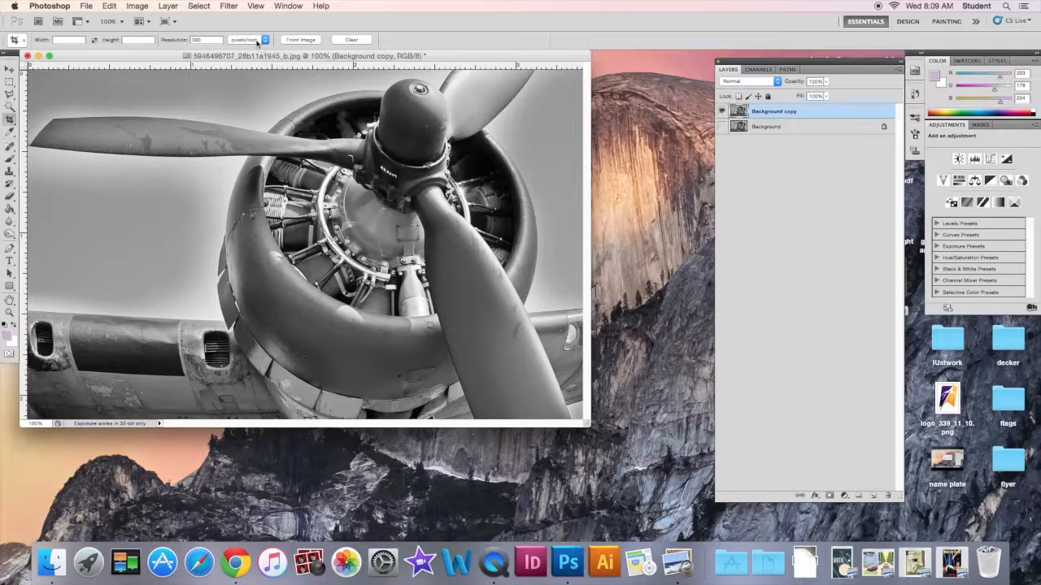
# - Apply the Artistic Cutout filter to the duplicated layer with Number of Levels 5, Edge Simplicity 3 and Edge Fidelity 3
pyautogui.click(230, 7)
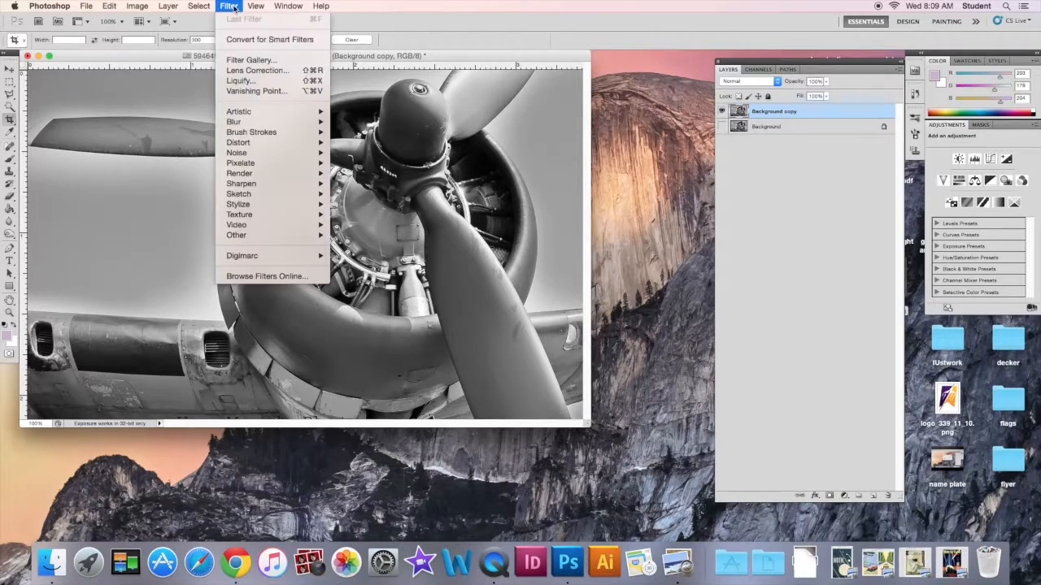
pyautogui.moveTo(274, 113)
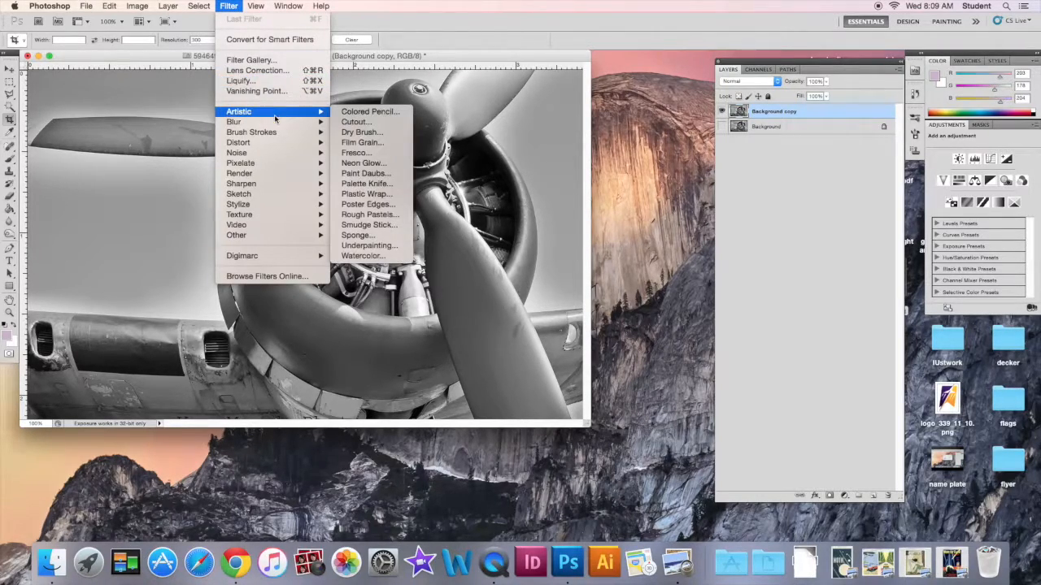
pyautogui.click(356, 123)
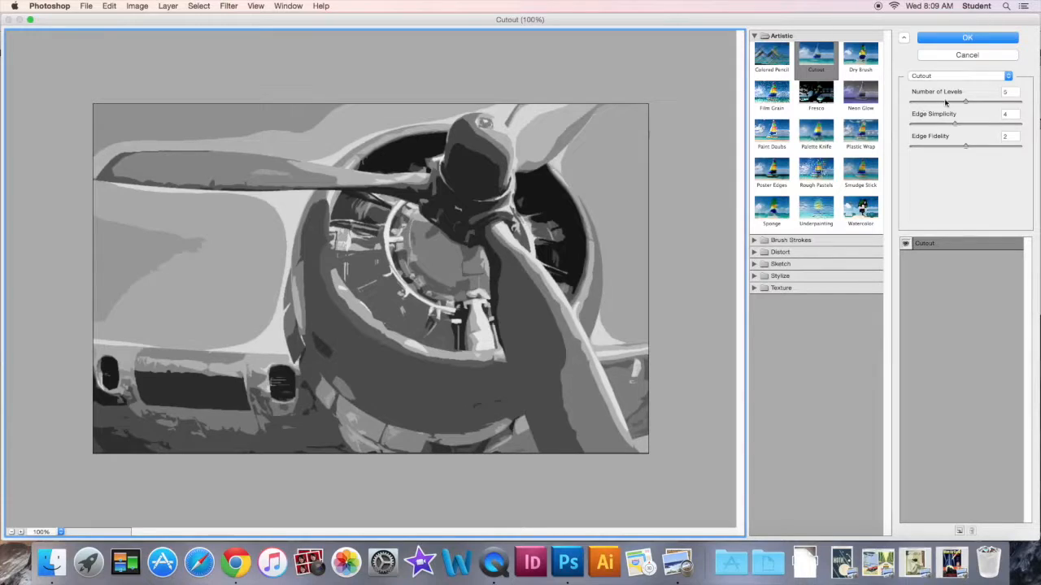
pyautogui.moveTo(968, 106)
pyautogui.mouseDown()
pyautogui.moveTo(914, 110)
pyautogui.moveTo(966, 108)
pyautogui.mouseUp()
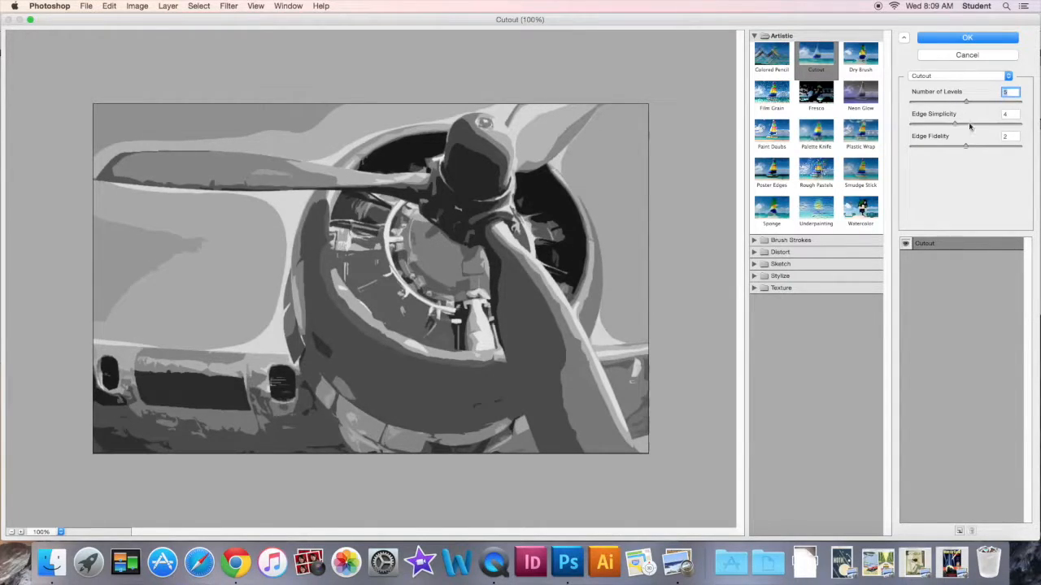
pyautogui.moveTo(956, 125); pyautogui.dragTo(1023, 124)
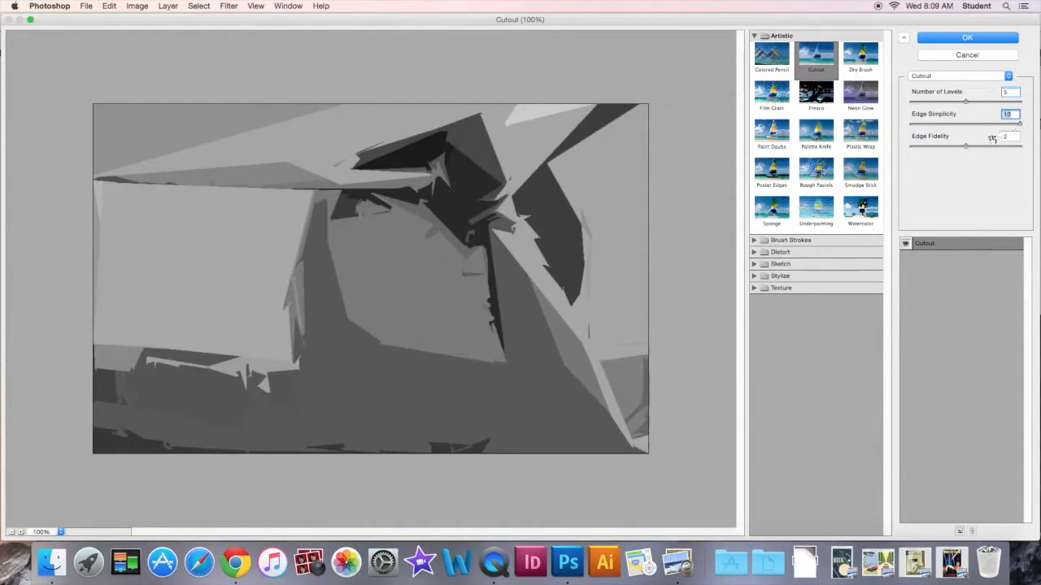
pyautogui.moveTo(1021, 124); pyautogui.dragTo(946, 128)
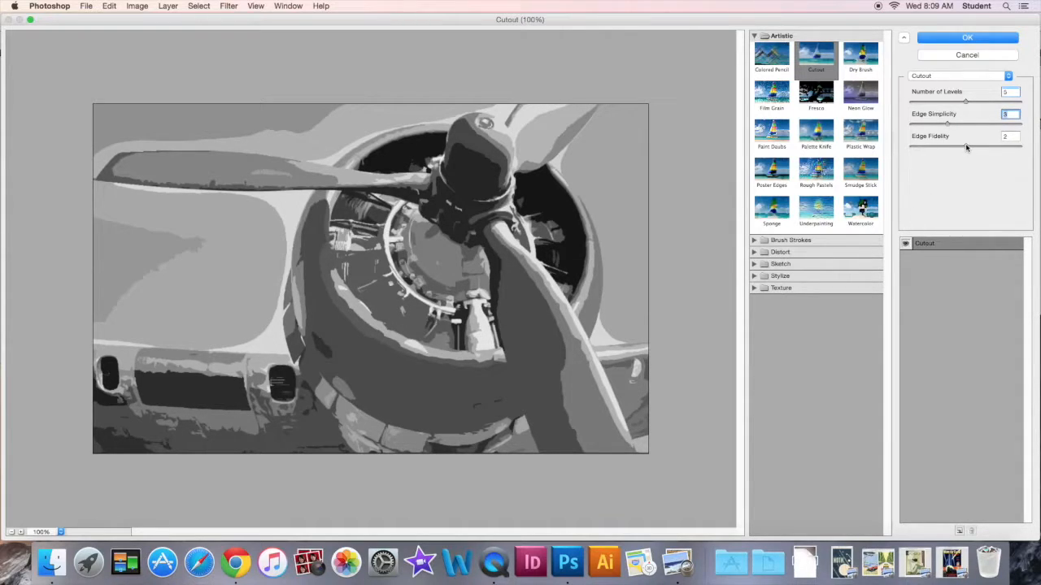
pyautogui.moveTo(966, 147); pyautogui.dragTo(1029, 149)
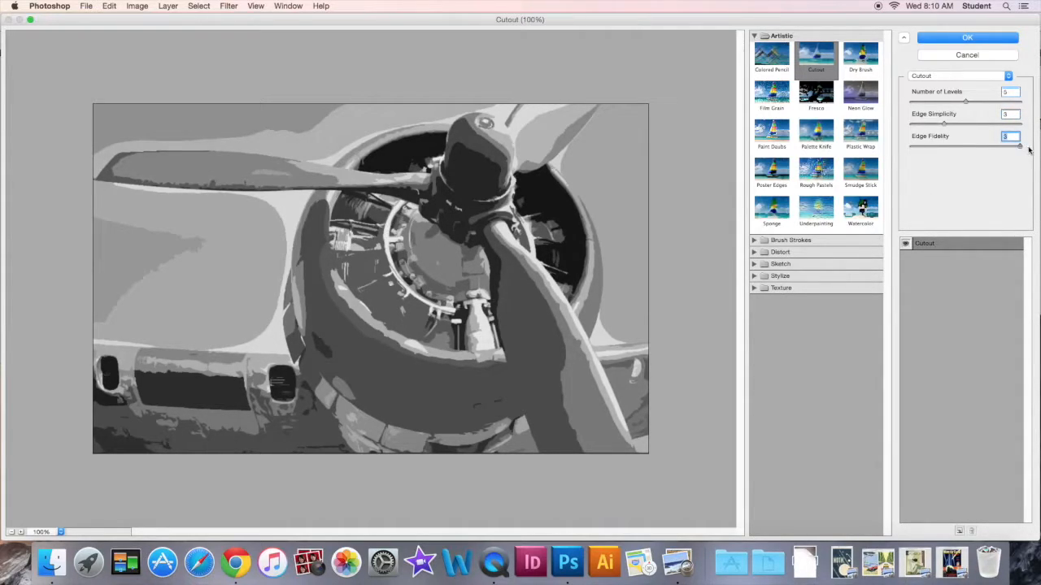
pyautogui.moveTo(1022, 147); pyautogui.dragTo(908, 149)
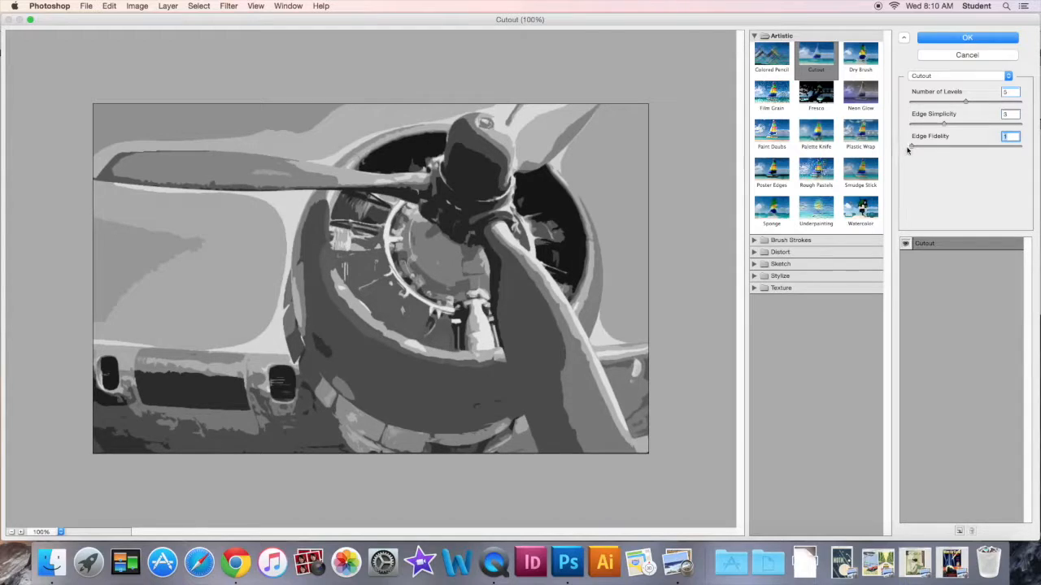
pyautogui.moveTo(912, 148); pyautogui.dragTo(1023, 142)
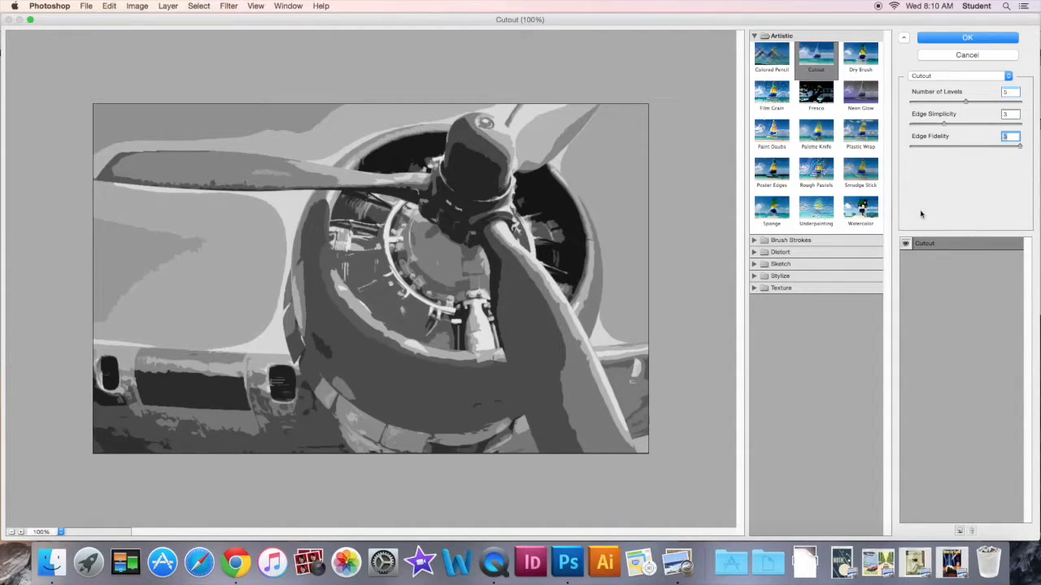
pyautogui.click(960, 39)
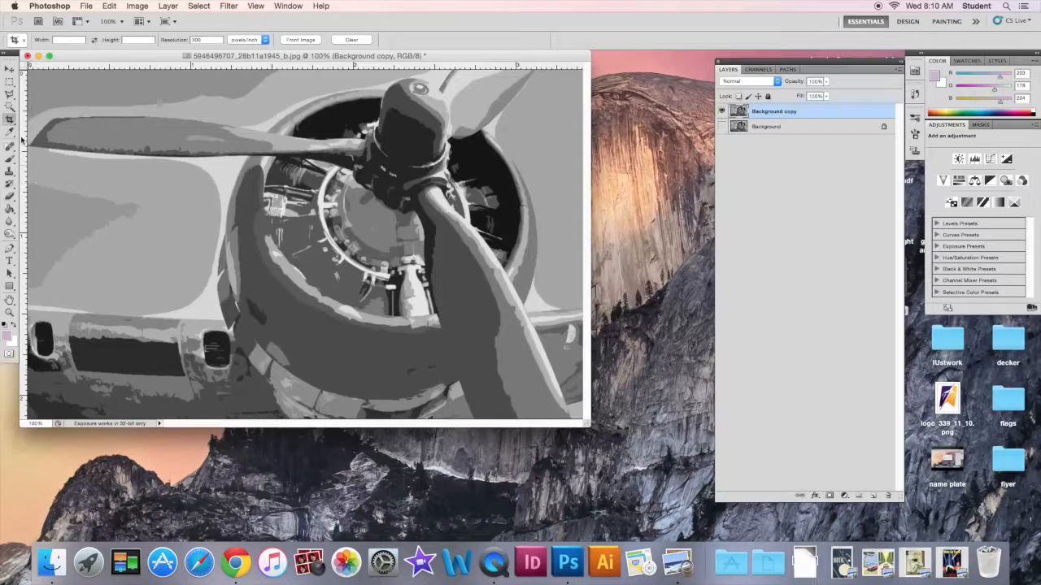
# - Select a small rectangular sample of the darkest tone inside the engine opening and extend the selection to all similar areas
pyautogui.click(10, 82)
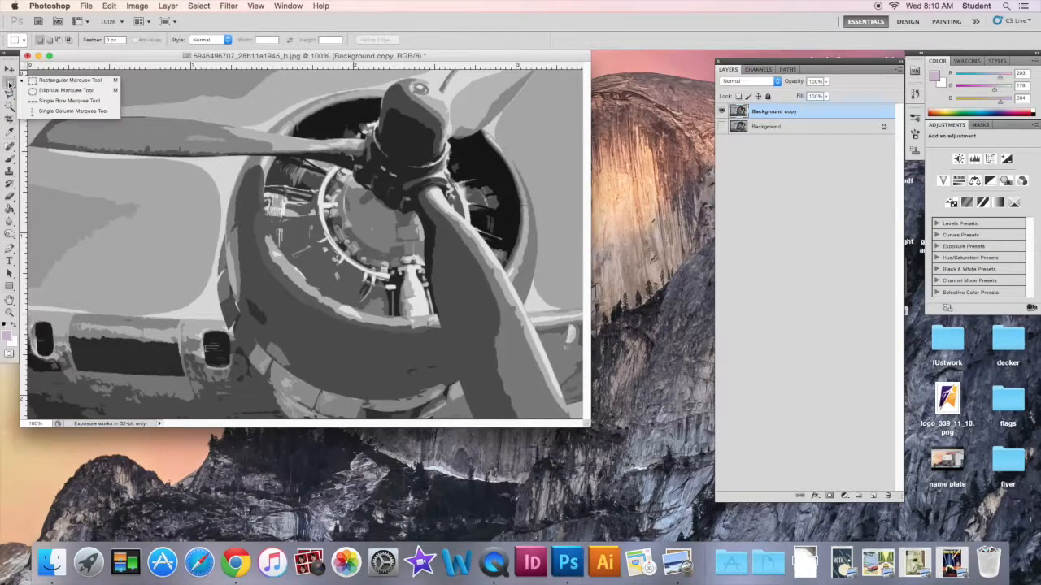
pyautogui.click(41, 85)
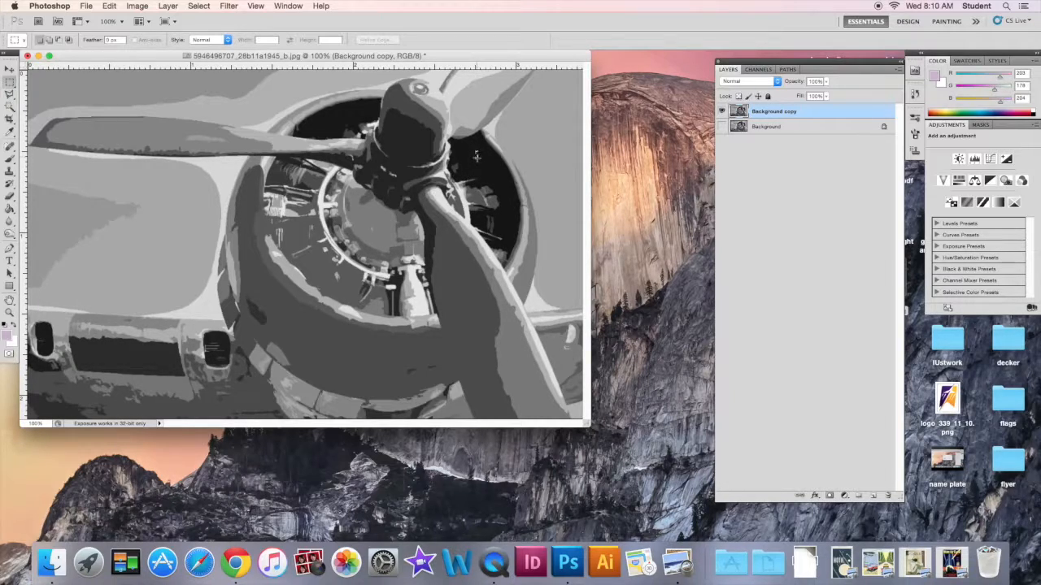
pyautogui.moveTo(483, 162); pyautogui.dragTo(474, 151)
pyautogui.click(198, 7)
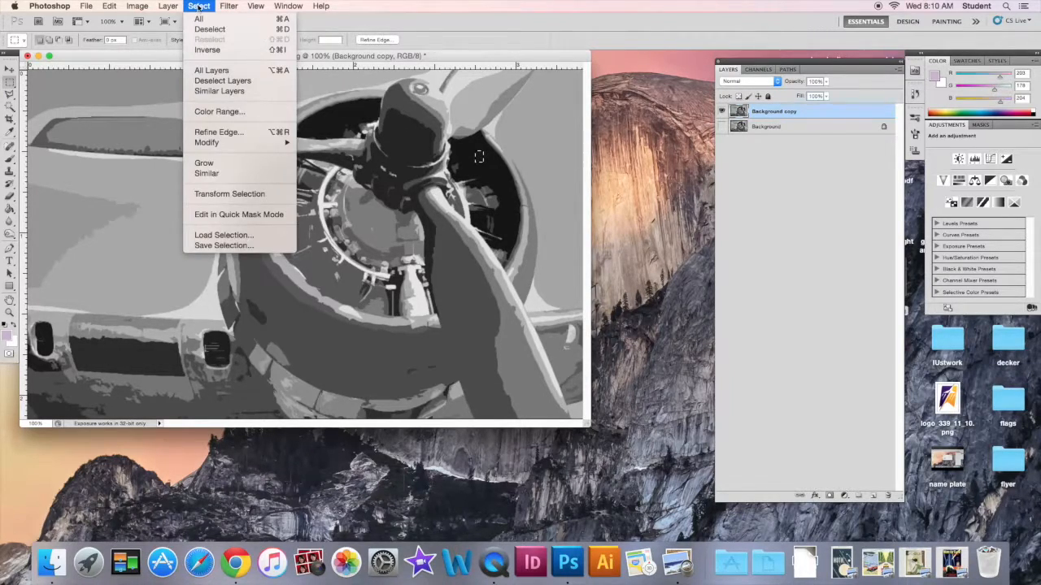
pyautogui.click(207, 173)
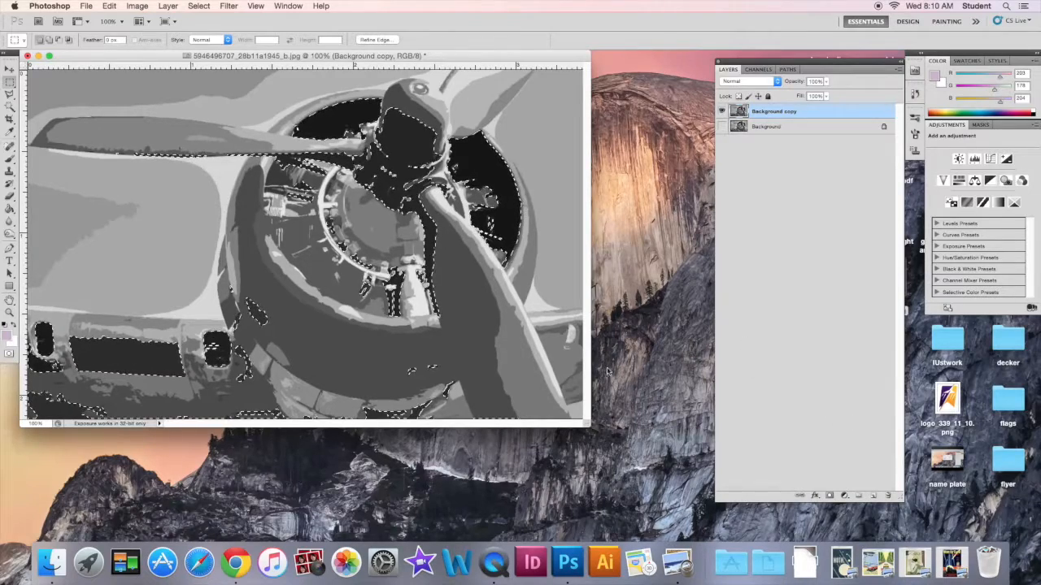
# - Add a new layer above the filtered copy and name it darks
pyautogui.click(873, 495)
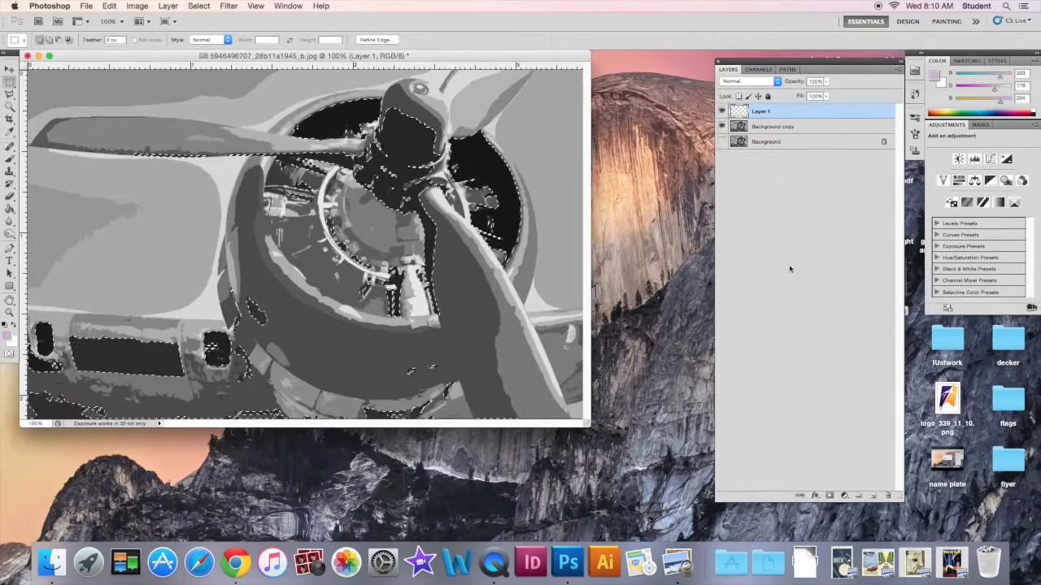
pyautogui.doubleClick(765, 112)
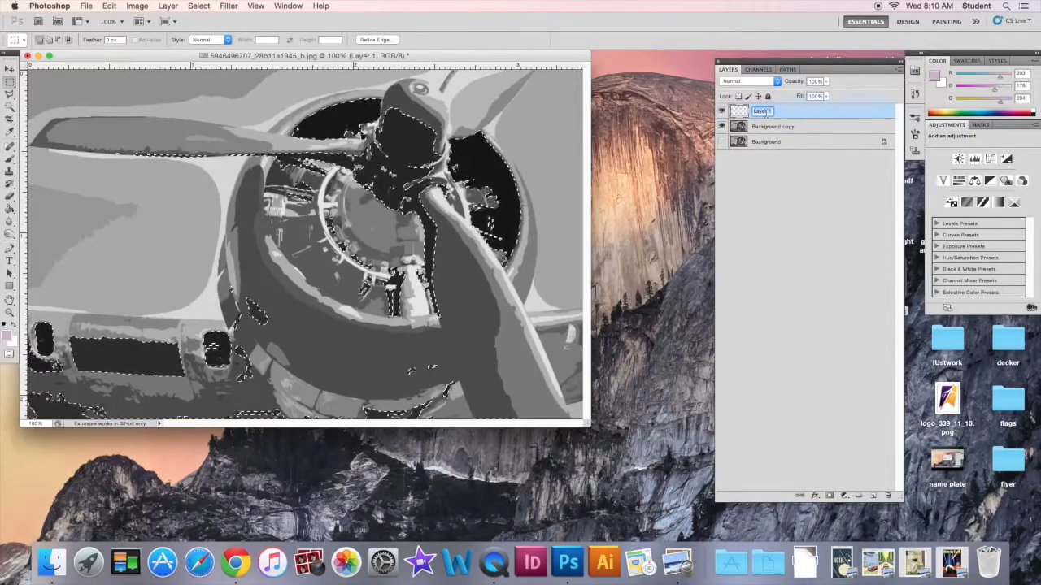
pyautogui.write('darks')
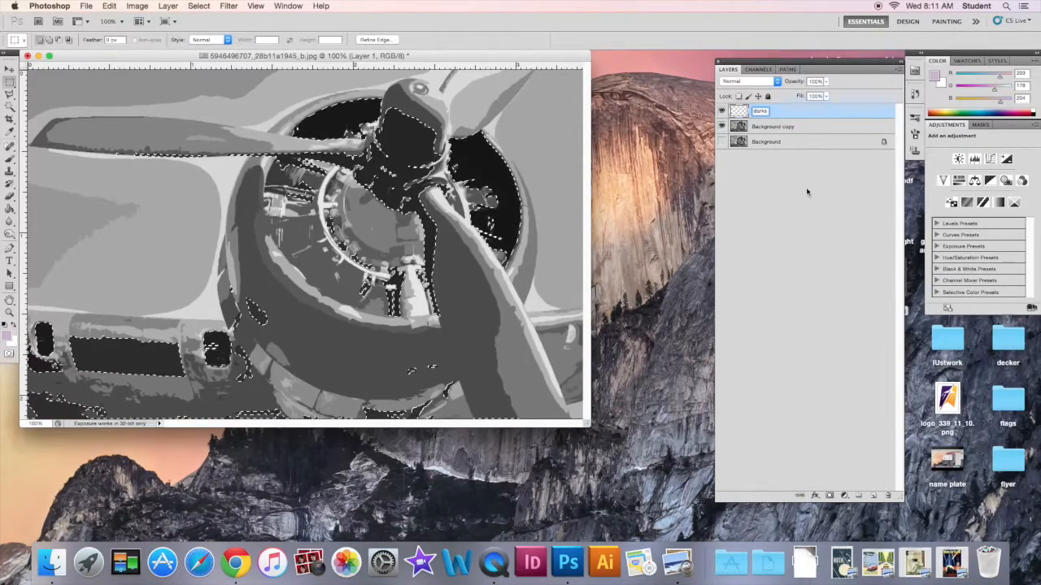
pyautogui.press('Return')
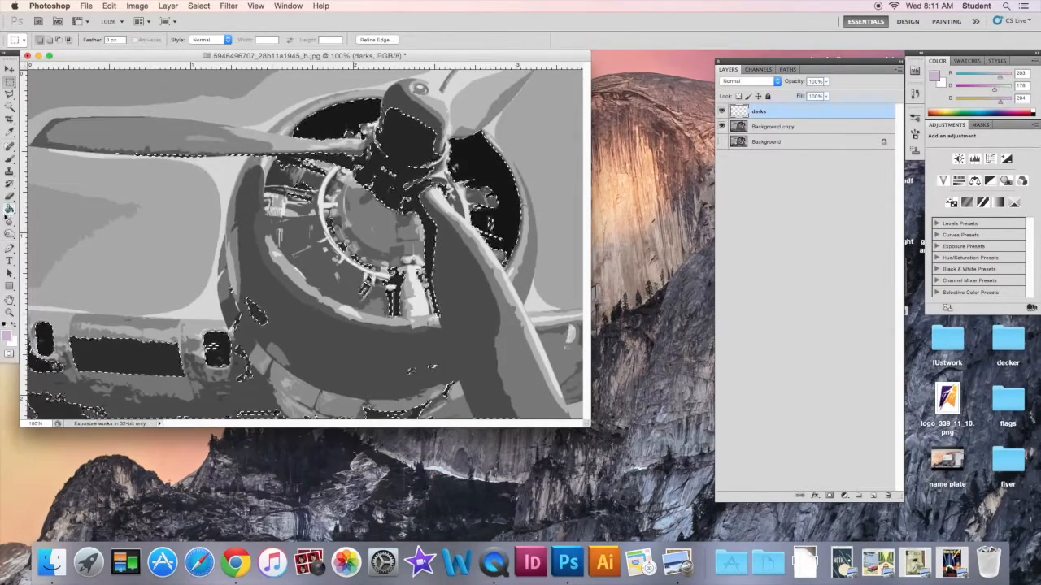
# - Choose the Paint Bucket tool and set the foreground colour to dark purple 4d006b
pyautogui.click(8, 210)
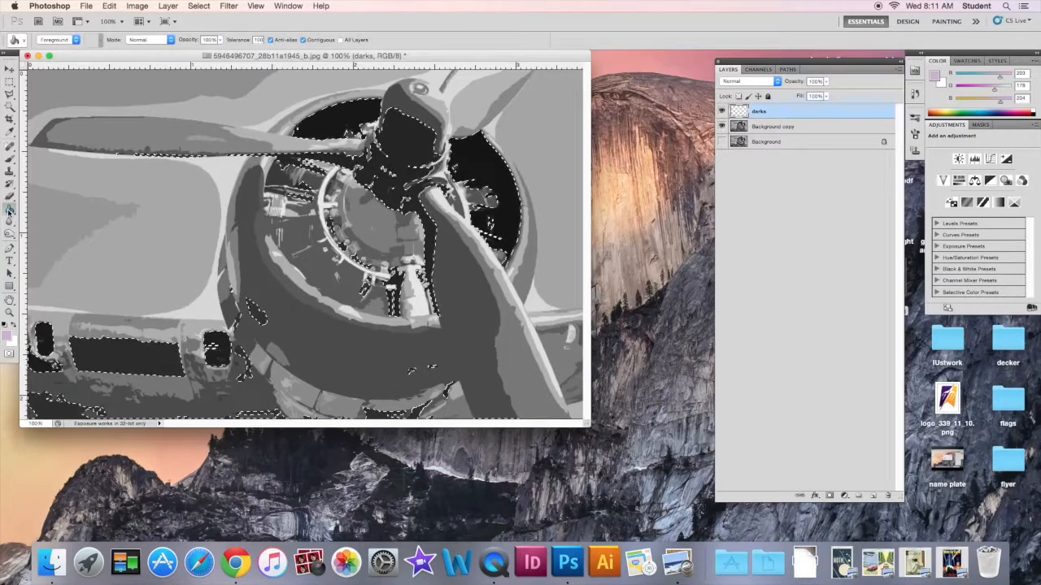
pyautogui.click(7, 335)
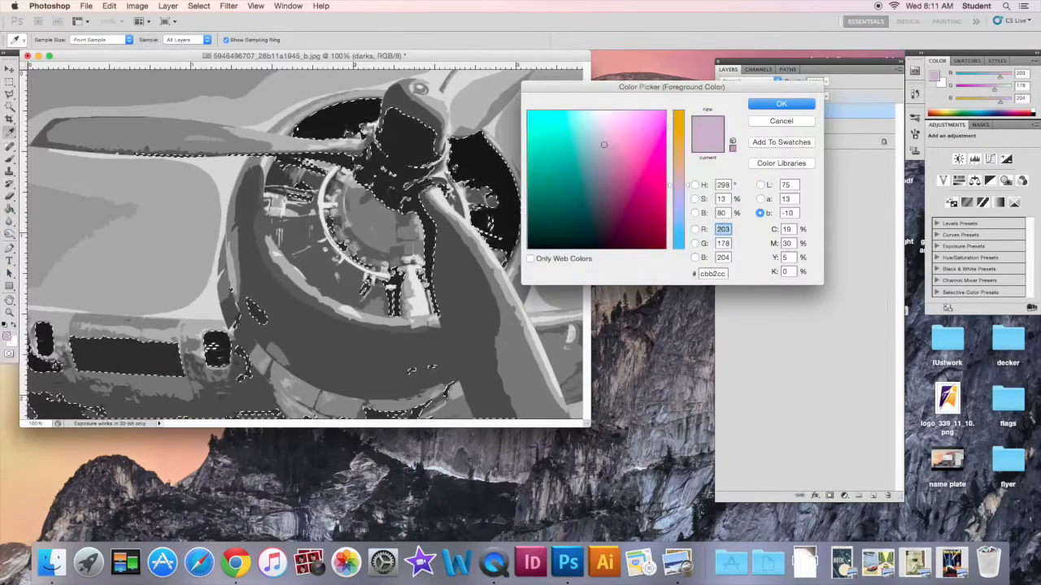
pyautogui.click(653, 188)
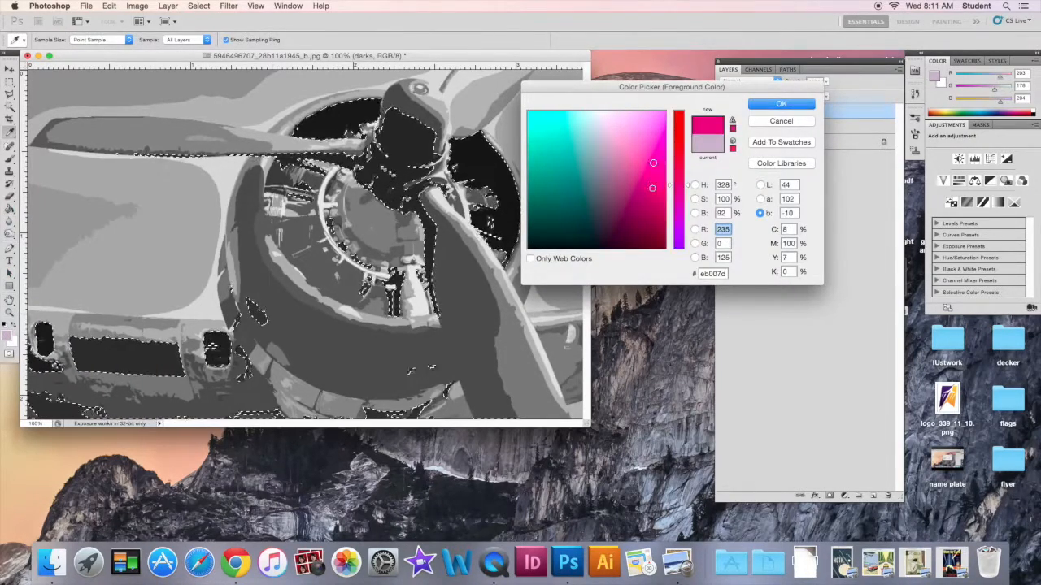
pyautogui.click(637, 154)
pyautogui.click(597, 133)
pyautogui.moveTo(607, 163)
pyautogui.mouseDown()
pyautogui.moveTo(586, 203)
pyautogui.moveTo(660, 221)
pyautogui.moveTo(644, 166)
pyautogui.moveTo(622, 165)
pyautogui.moveTo(651, 126)
pyautogui.moveTo(628, 189)
pyautogui.mouseUp()
pyautogui.moveTo(683, 209); pyautogui.dragTo(681, 213)
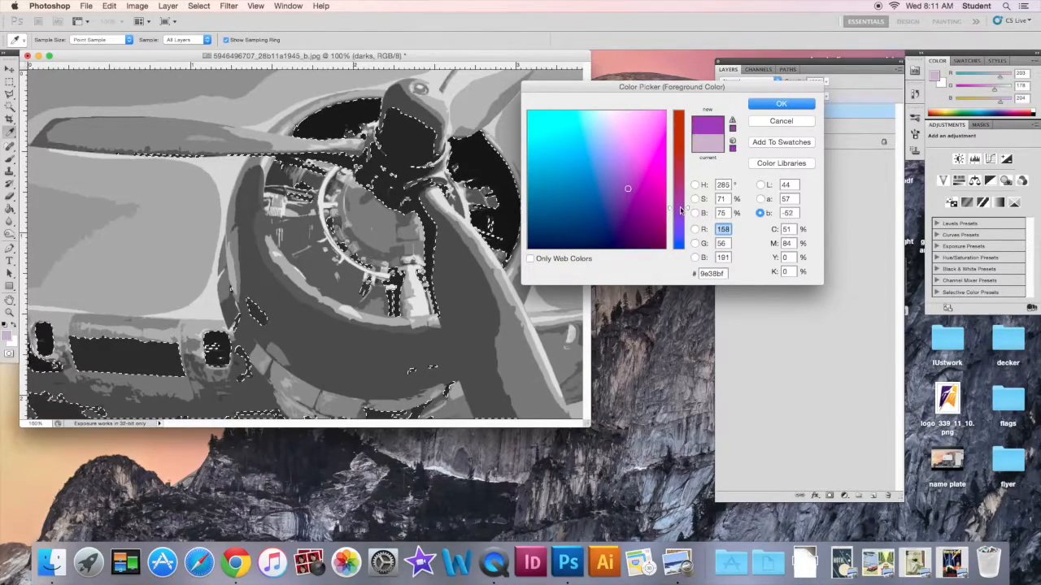
pyautogui.moveTo(627, 189); pyautogui.dragTo(630, 232)
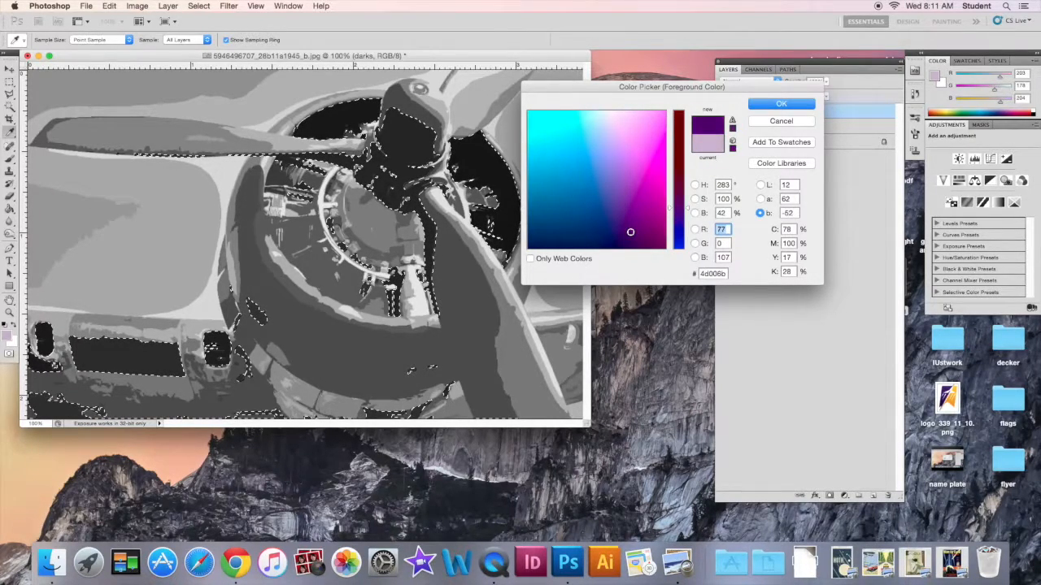
pyautogui.click(763, 104)
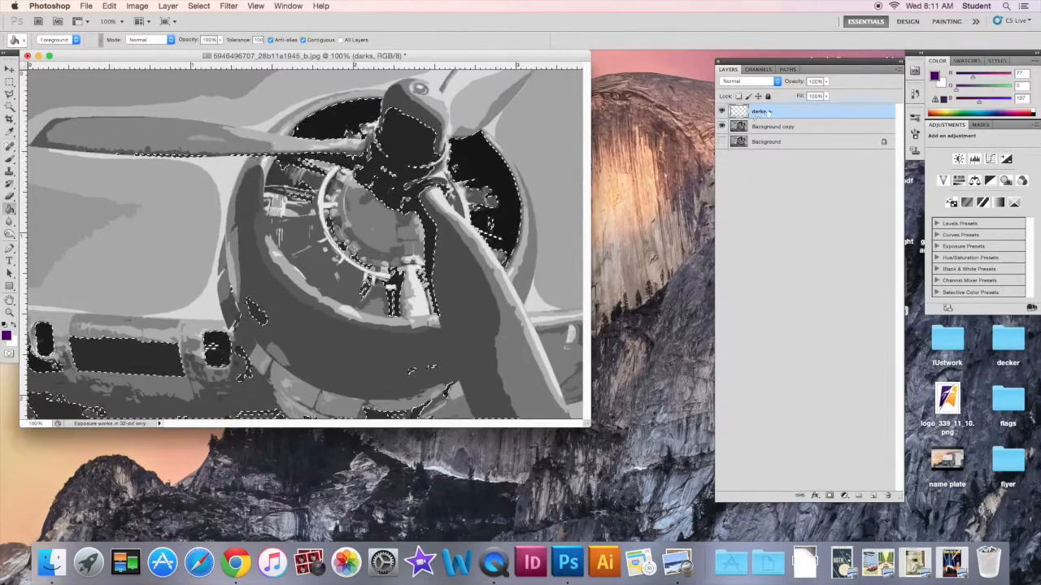
# - Fill the selected darkest areas with the dark purple on the darks layer, deselect, and check the fill without the Background copy layer
pyautogui.click(327, 118)
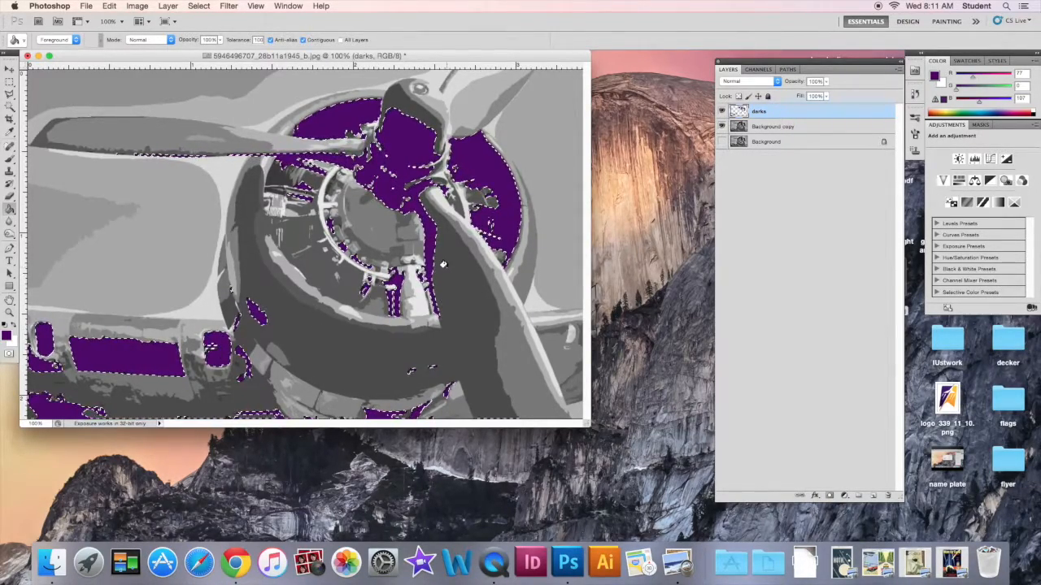
pyautogui.click(204, 6)
pyautogui.click(209, 29)
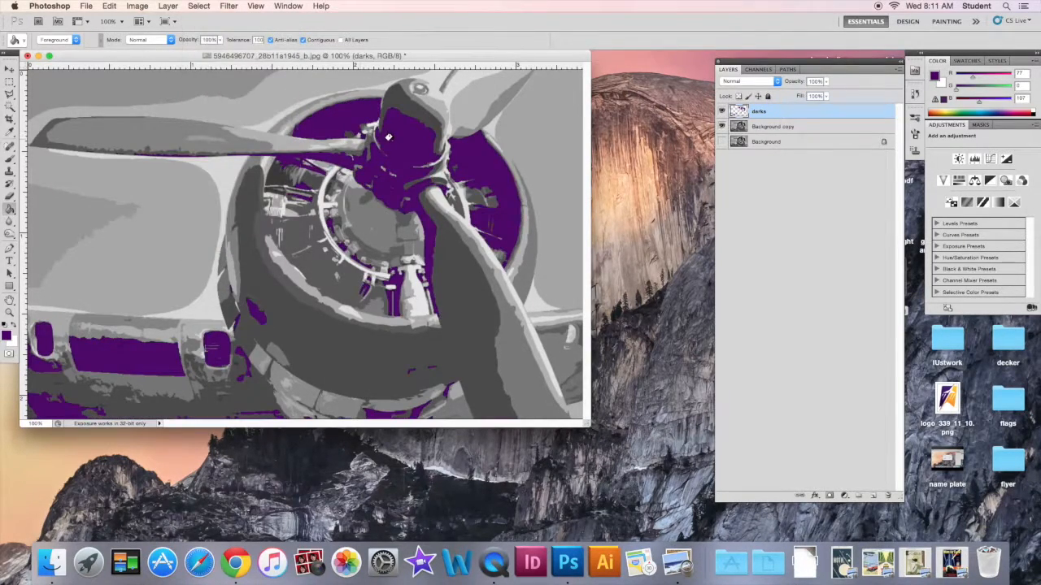
pyautogui.click(723, 127)
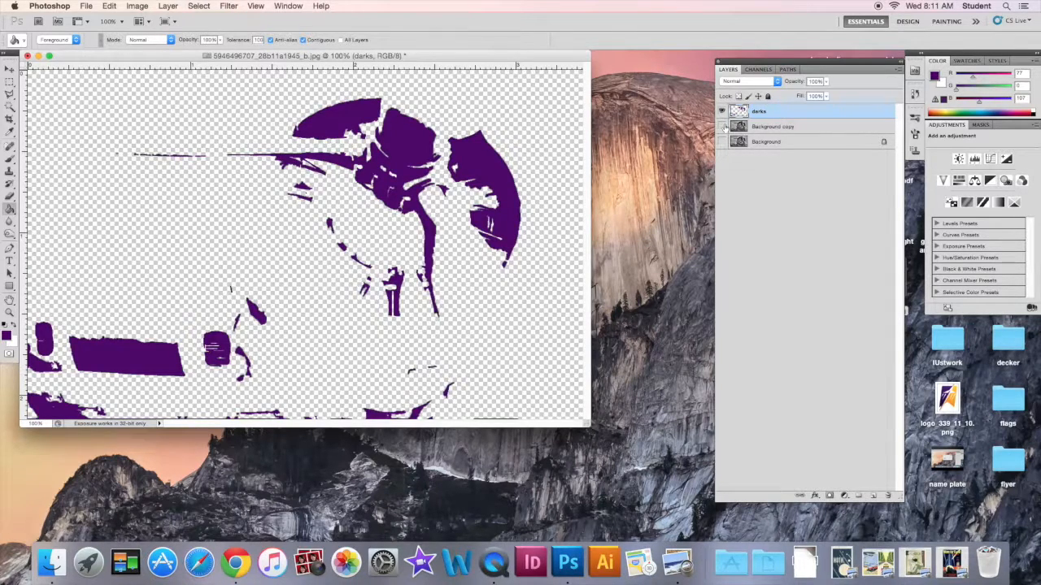
pyautogui.click(723, 127)
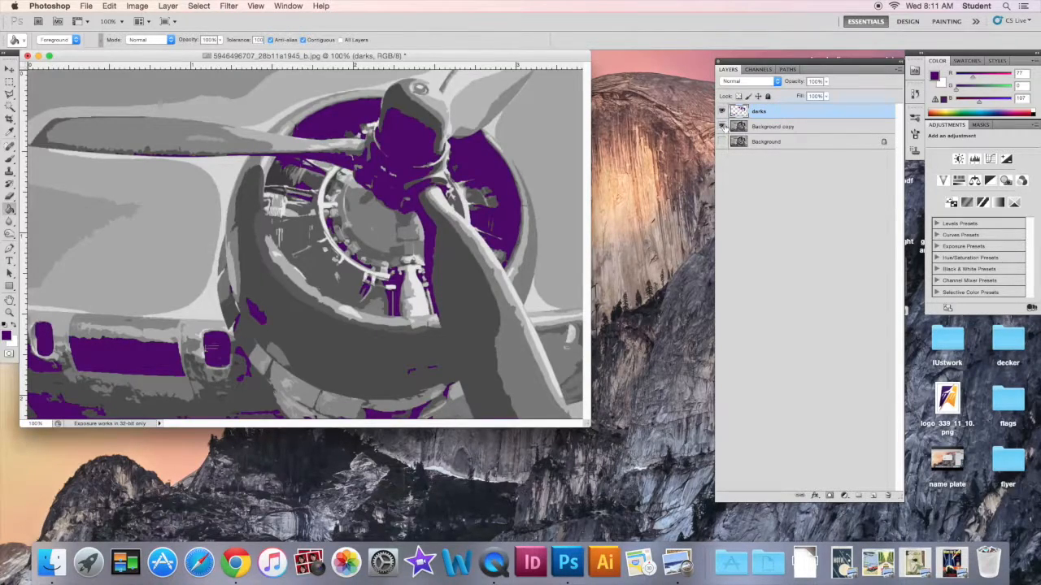
# - On the Background copy layer, select a small rectangular sample of the dark gray propeller blade and extend the selection to similar areas
pyautogui.click(813, 128)
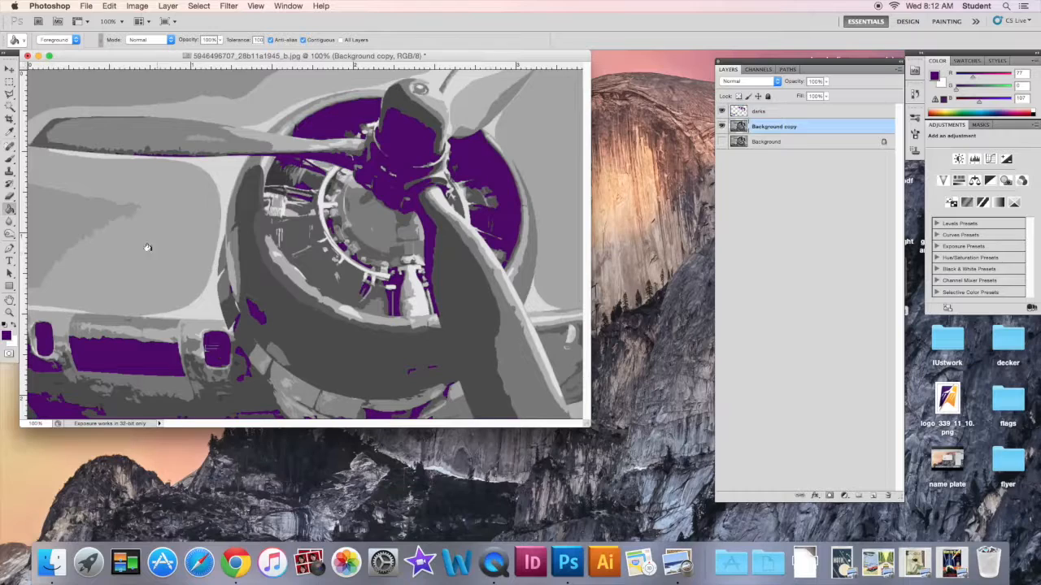
pyautogui.click(9, 82)
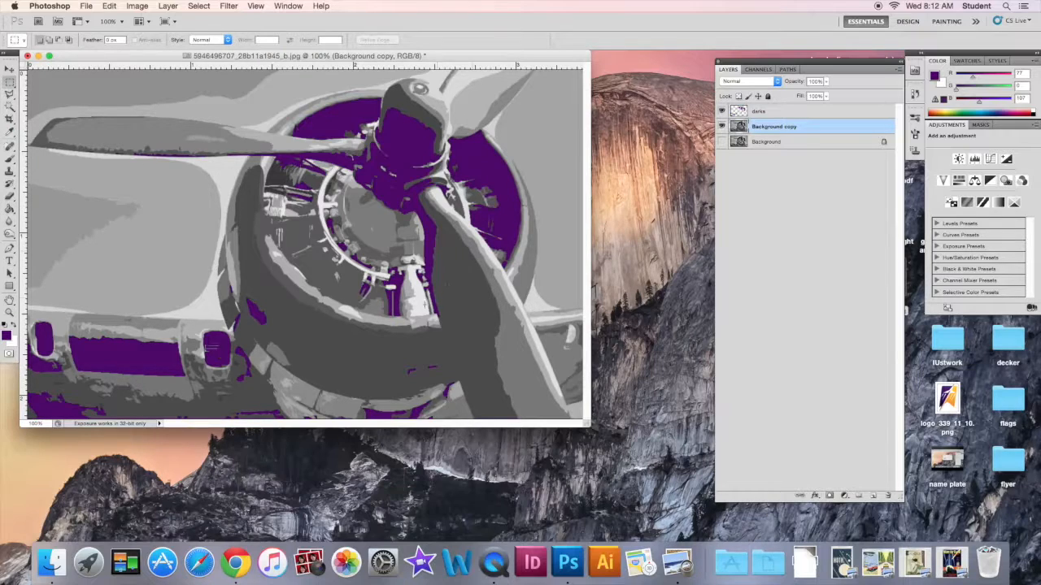
pyautogui.moveTo(450, 281); pyautogui.dragTo(460, 291)
pyautogui.click(199, 6)
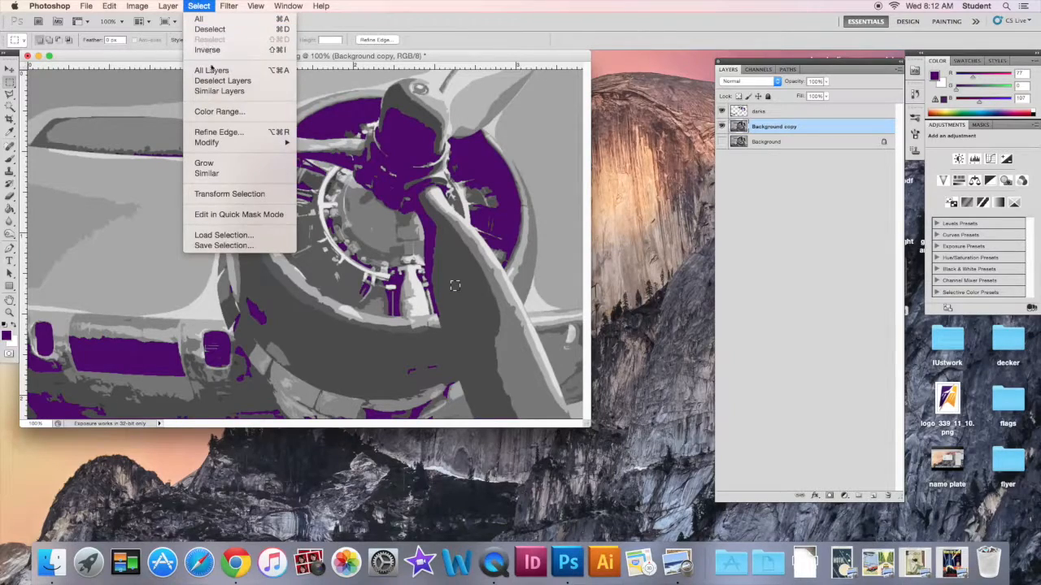
pyautogui.click(227, 175)
# - Add a new layer above darks and name it dark gray
pyautogui.click(817, 111)
pyautogui.click(872, 496)
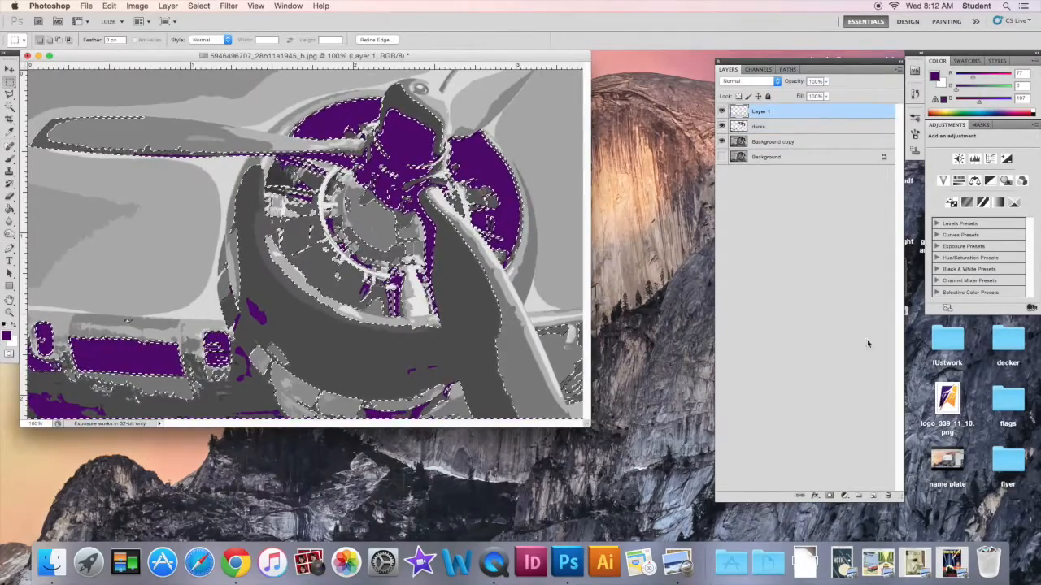
pyautogui.doubleClick(760, 111)
pyautogui.write('da')
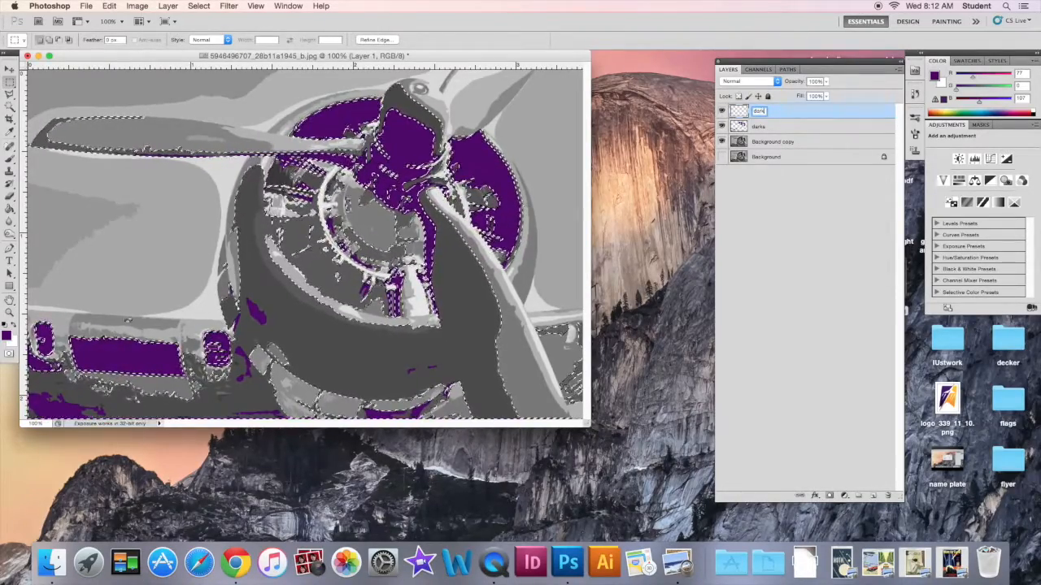
pyautogui.write('rk gray')
pyautogui.click(813, 187)
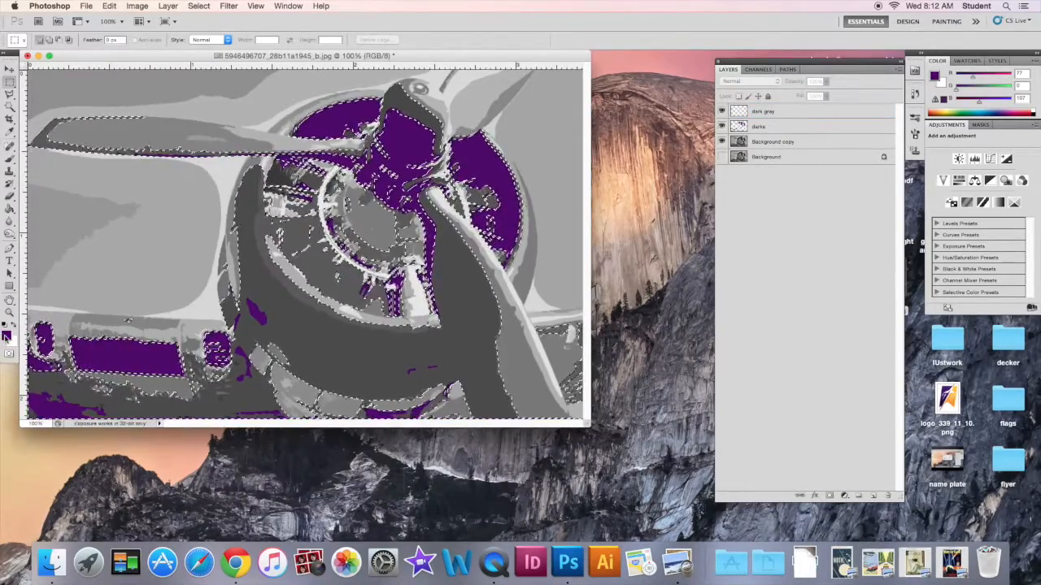
# - Choose the Paint Bucket tool and set the foreground colour to purple 740089
pyautogui.click(10, 210)
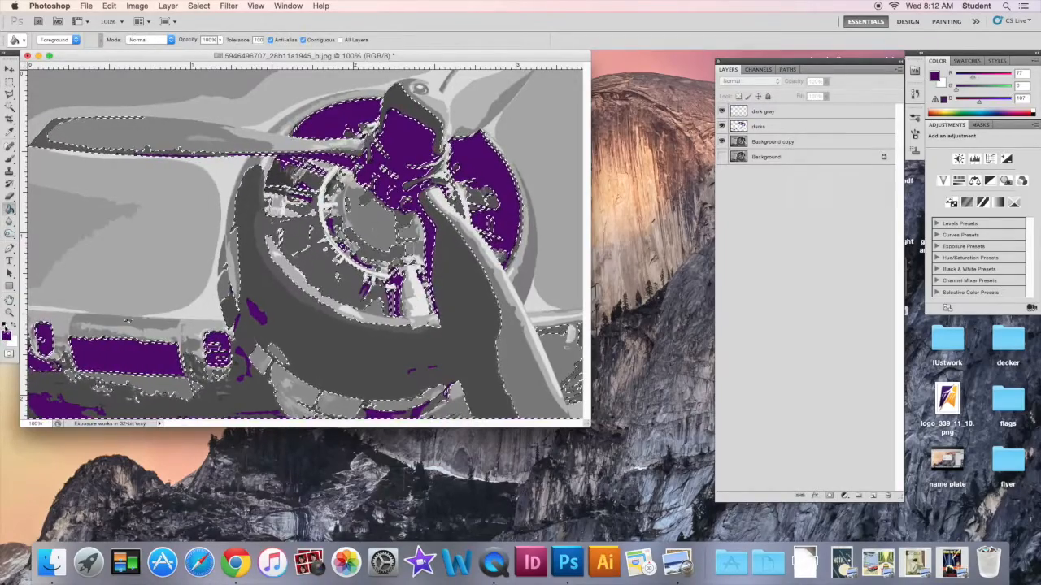
pyautogui.click(7, 335)
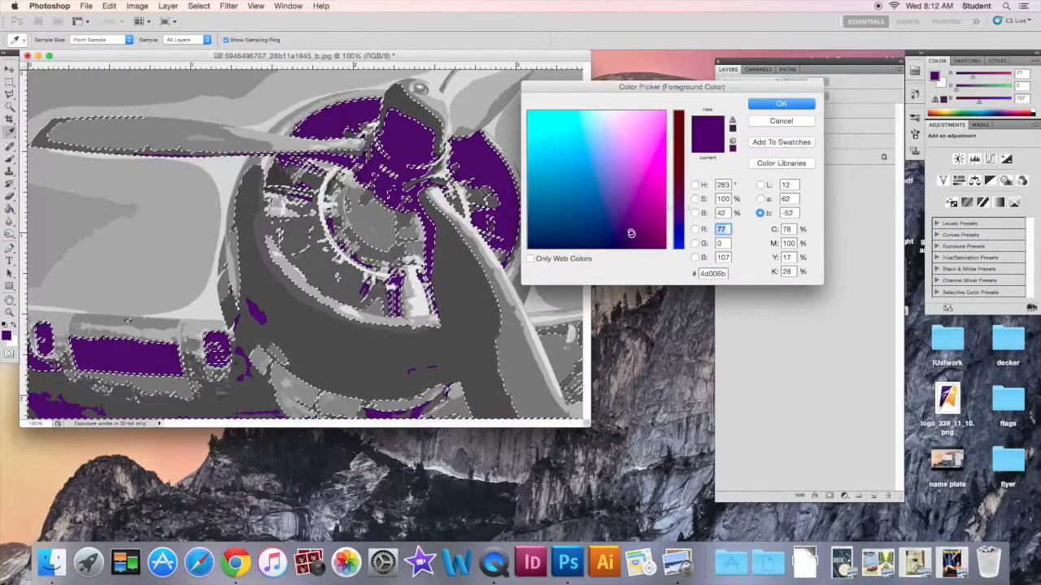
pyautogui.moveTo(633, 232); pyautogui.dragTo(633, 215)
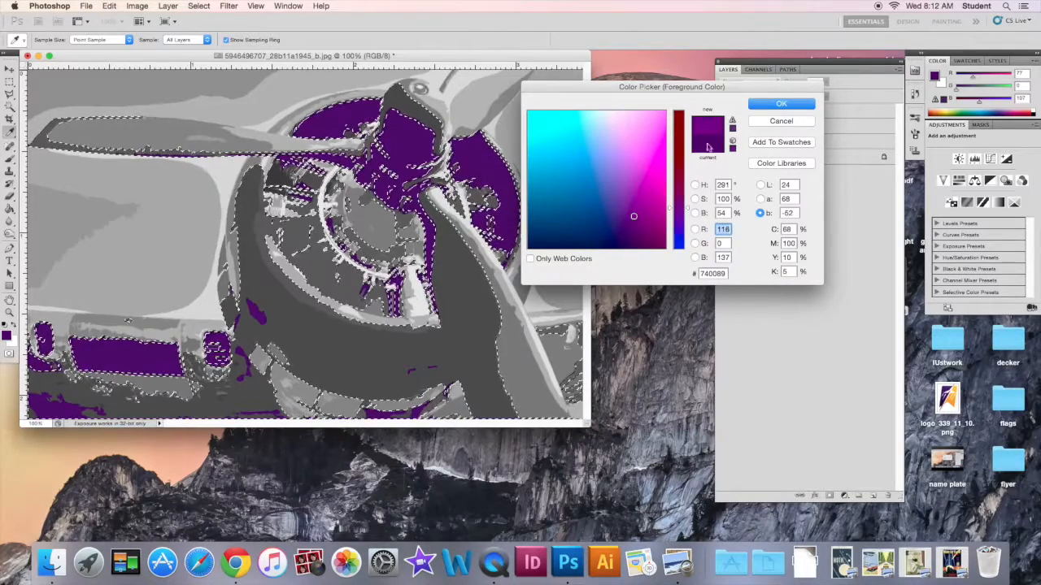
pyautogui.click(760, 106)
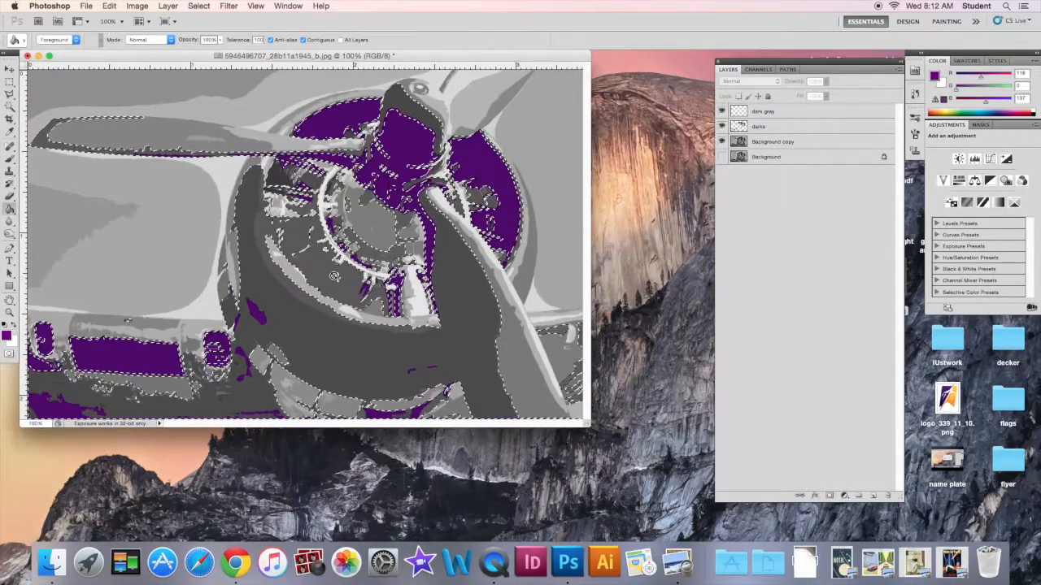
# - Fill the selection with the purple on the dark gray layer, deselect, and check the result with the Background copy layer hidden
pyautogui.click(807, 110)
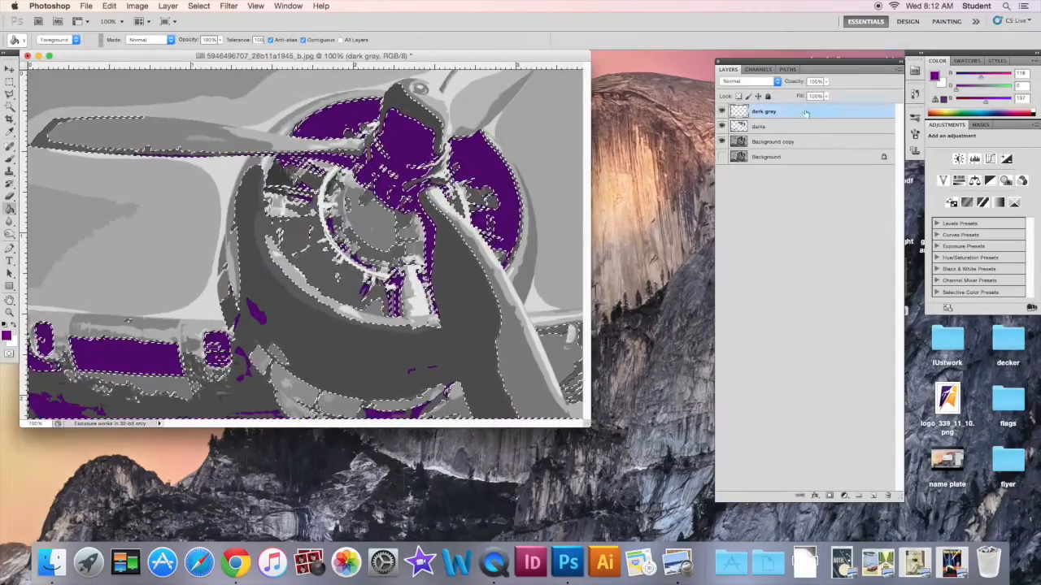
pyautogui.click(443, 254)
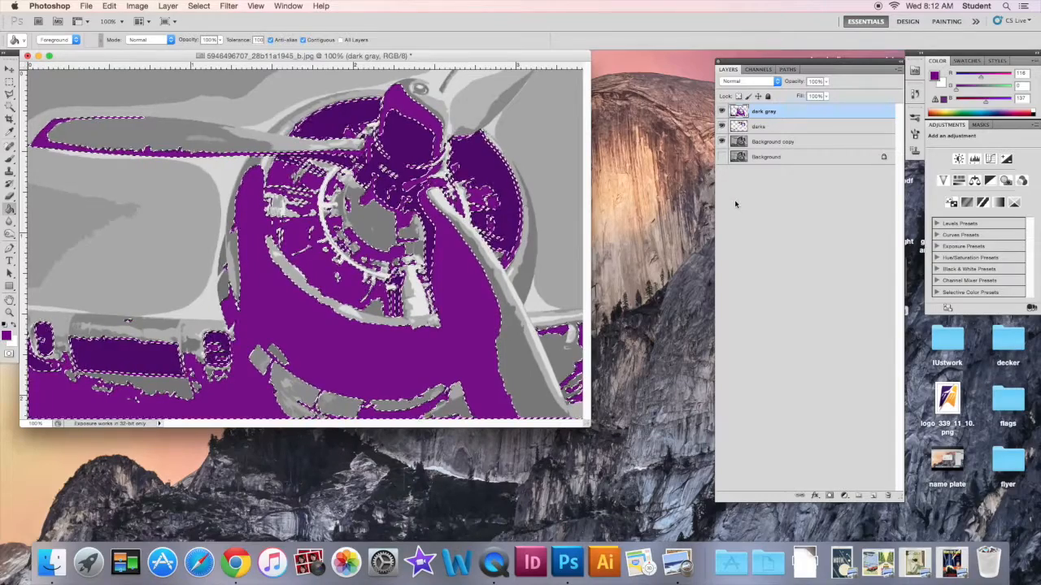
pyautogui.click(208, 6)
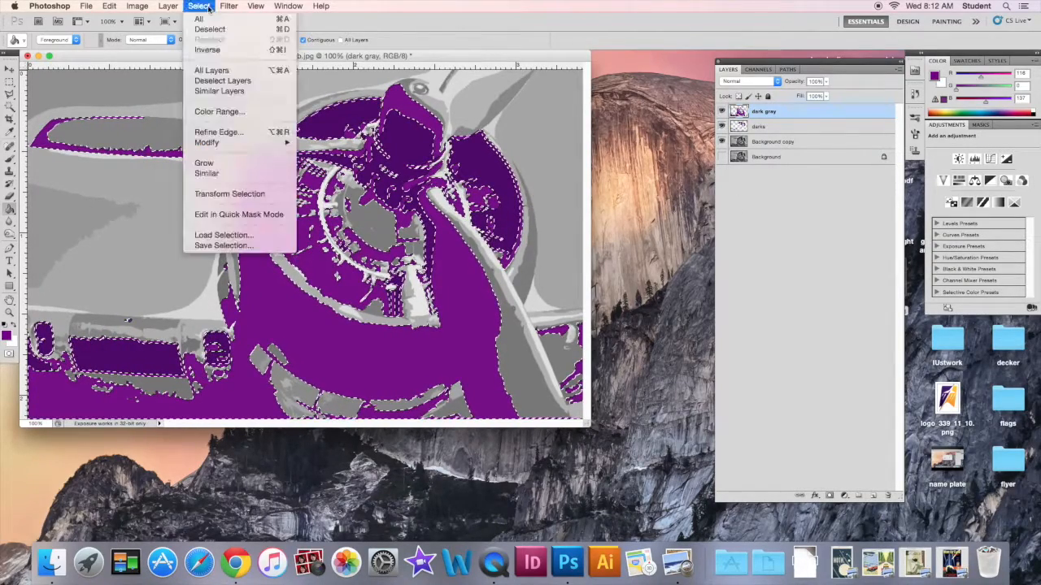
pyautogui.click(213, 30)
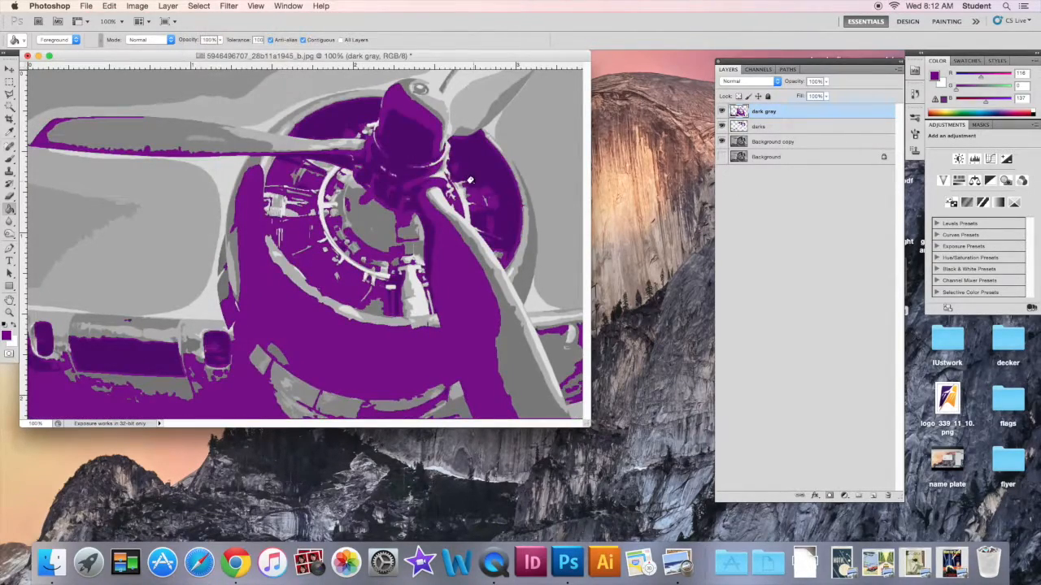
pyautogui.click(721, 143)
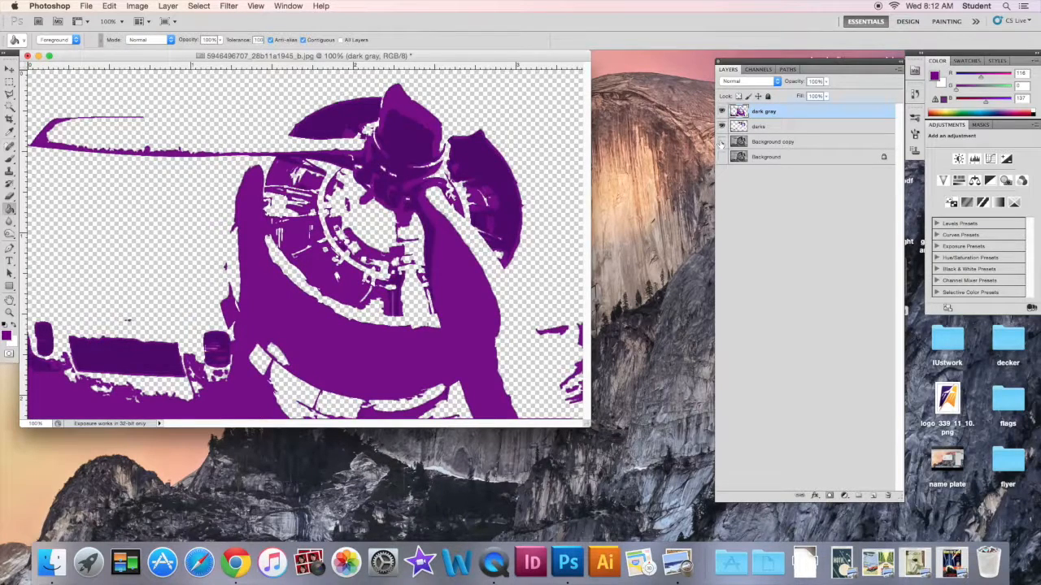
pyautogui.click(720, 142)
# - On the Background copy layer, select a small sample of the medium gray tone and extend the selection to all similar areas
pyautogui.click(804, 147)
pyautogui.press('m')
pyautogui.click(199, 6)
pyautogui.click(216, 105)
# - Add a new layer above dark gray and name it medium gray
pyautogui.click(764, 113)
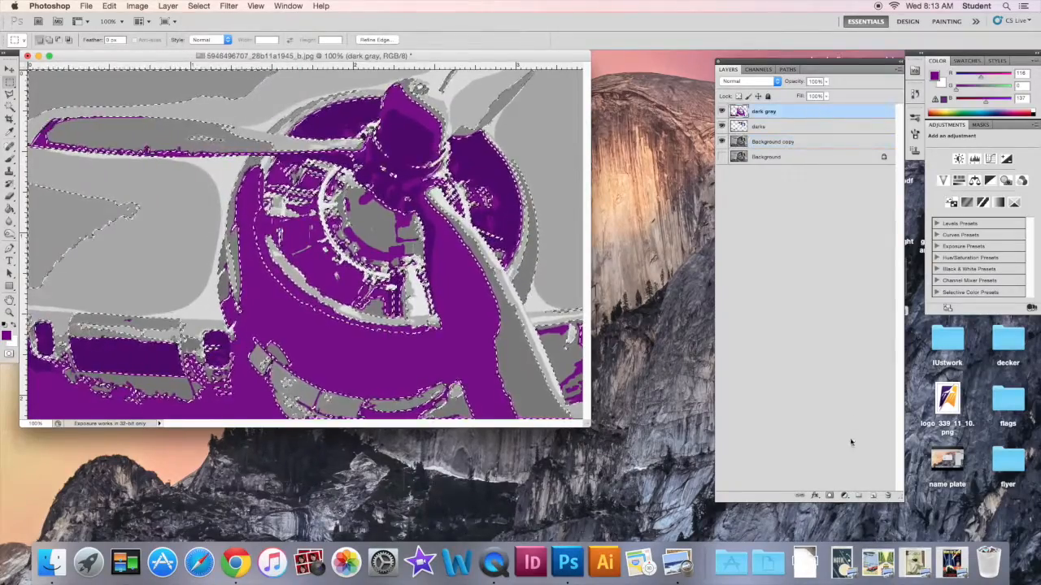
pyautogui.click(872, 495)
pyautogui.doubleClick(761, 113)
pyautogui.write('medium gray')
pyautogui.press('Return')
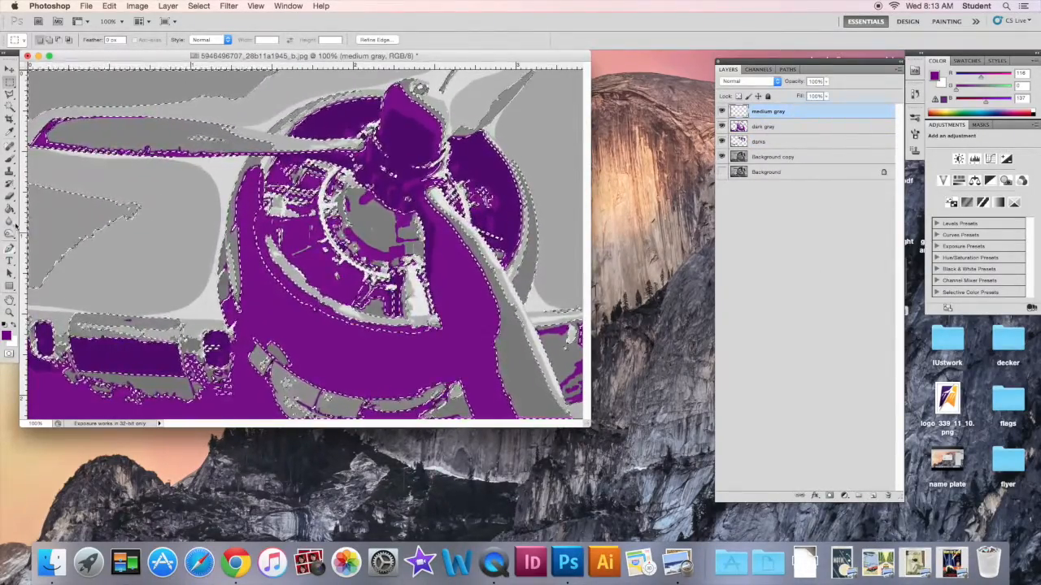
# - Pick a lighter purple as foreground colour, fill the selection on the medium gray layer, deselect, and check it without the Background copy layer
pyautogui.click(6, 335)
pyautogui.moveTo(634, 216); pyautogui.dragTo(629, 191)
pyautogui.click(758, 106)
pyautogui.hotkey('alt', 'BackSpace')
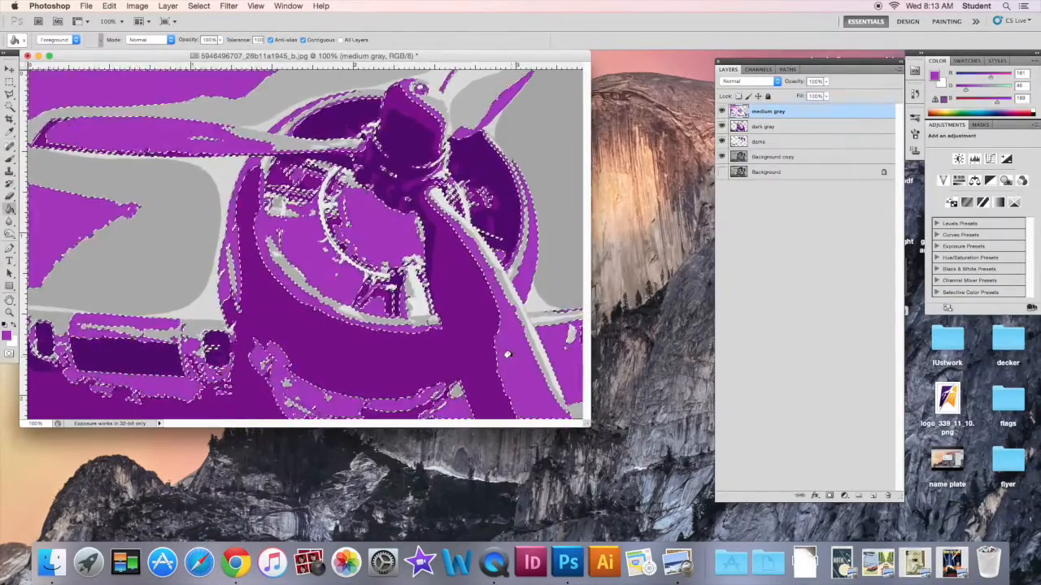
pyautogui.hotkey('ctrl', 'd')
pyautogui.click(722, 156)
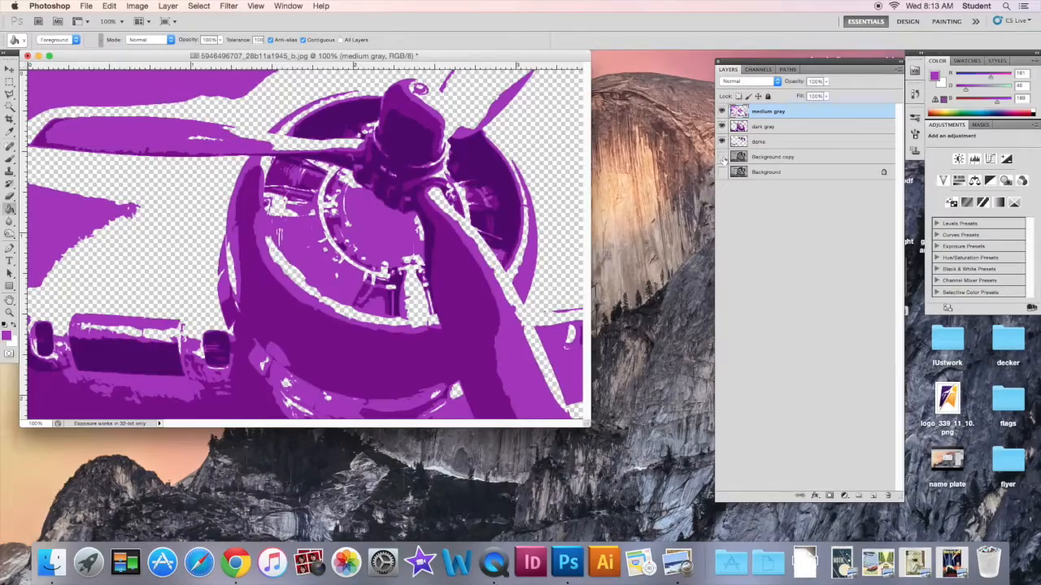
pyautogui.click(722, 157)
# - On the Background copy layer, select a small sample of the light gray area beside the engine and extend the selection to similar areas
pyautogui.click(780, 157)
pyautogui.press('m')
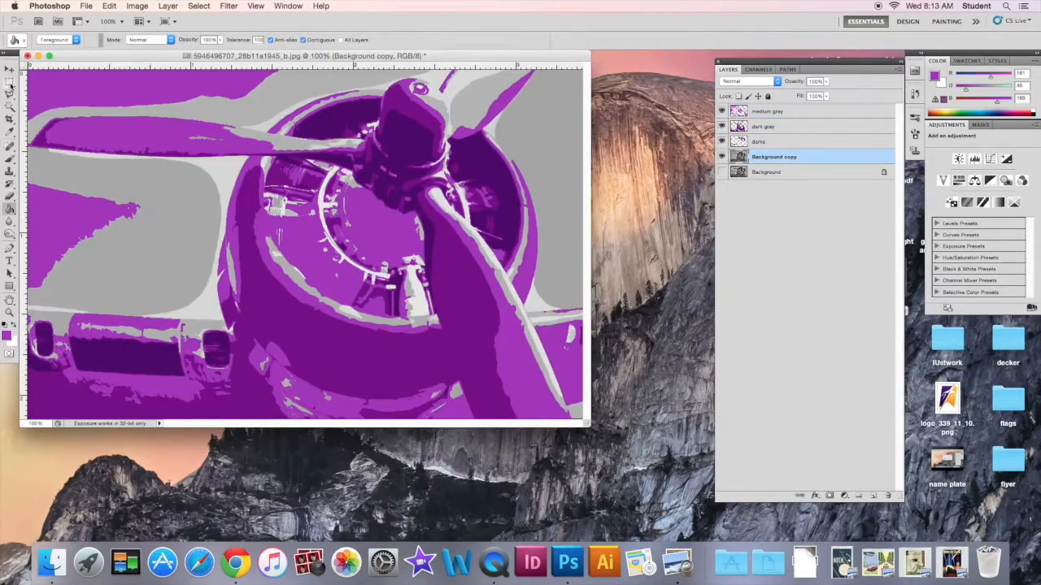
pyautogui.moveTo(148, 231); pyautogui.dragTo(156, 243)
pyautogui.click(198, 6)
pyautogui.click(213, 169)
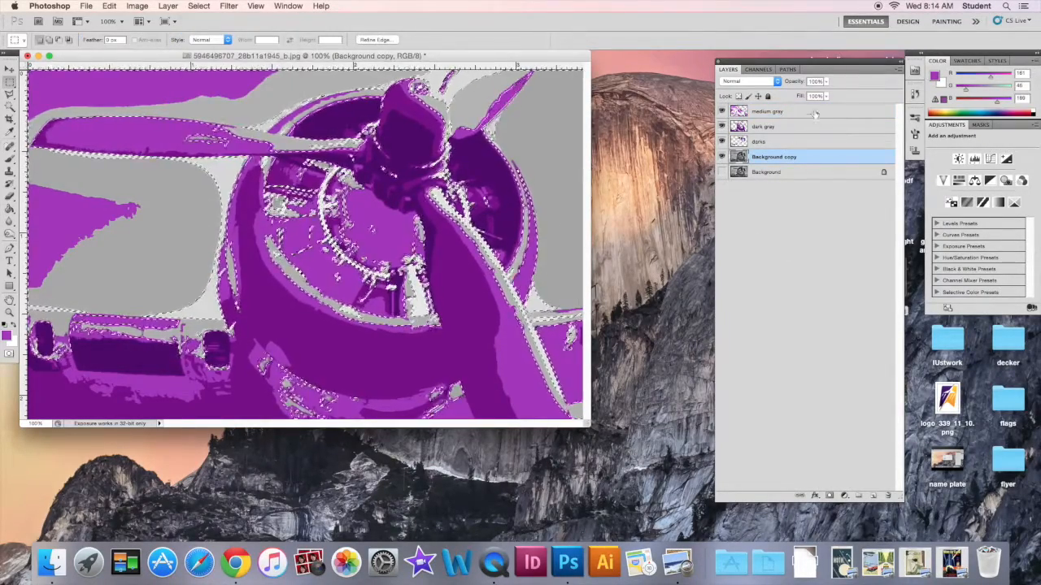
# - Add a new layer above medium gray and name it light gray
pyautogui.click(872, 495)
pyautogui.doubleClick(762, 112)
pyautogui.write('light gray')
pyautogui.press('Return')
# - Choose the Paint Bucket tool and set the foreground colour to light purple with RGB 212, 121, 253
pyautogui.click(9, 209)
pyautogui.click(6, 336)
pyautogui.click(625, 166)
pyautogui.click(626, 159)
pyautogui.click(781, 104)
# - Fill the selection with the light purple on the light gray layer, deselect, and check the result with the Background copy layer hidden
pyautogui.click(558, 213)
pyautogui.click(198, 5)
pyautogui.click(213, 30)
pyautogui.click(721, 172)
pyautogui.click(721, 173)
# - Add a new layer above light gray and name it lightest
pyautogui.click(873, 496)
pyautogui.doubleClick(760, 110)
pyautogui.write('white')
pyautogui.press('BackSpace')
pyautogui.press('BackSpace')
pyautogui.press('BackSpace')
pyautogui.press('BackSpace')
pyautogui.write('lightest')
pyautogui.click(807, 223)
# - On the Background copy layer, select a small sample of the remaining near-white tone and extend the selection to all similar areas
pyautogui.click(798, 189)
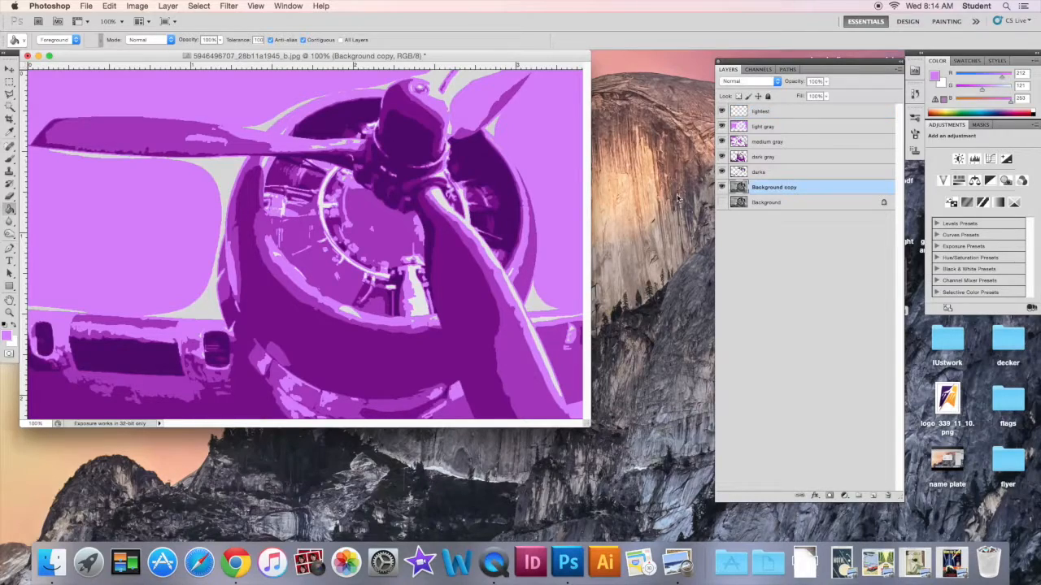
pyautogui.click(9, 82)
pyautogui.click(198, 5)
pyautogui.click(219, 109)
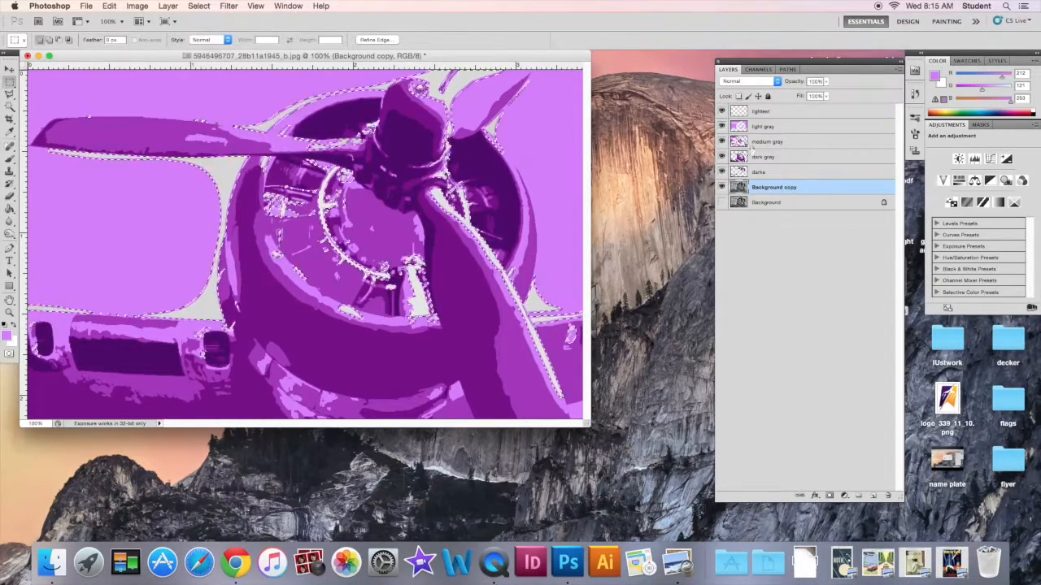
# - Set the foreground colour to a very pale purple, fill the selection on the lightest layer, and deselect
pyautogui.click(772, 110)
pyautogui.press('i')
pyautogui.click(7, 334)
pyautogui.moveTo(622, 139)
pyautogui.mouseDown()
pyautogui.moveTo(627, 128)
pyautogui.moveTo(614, 130)
pyautogui.mouseUp()
pyautogui.click(760, 106)
pyautogui.click(546, 302)
pyautogui.click(199, 6)
pyautogui.click(203, 33)
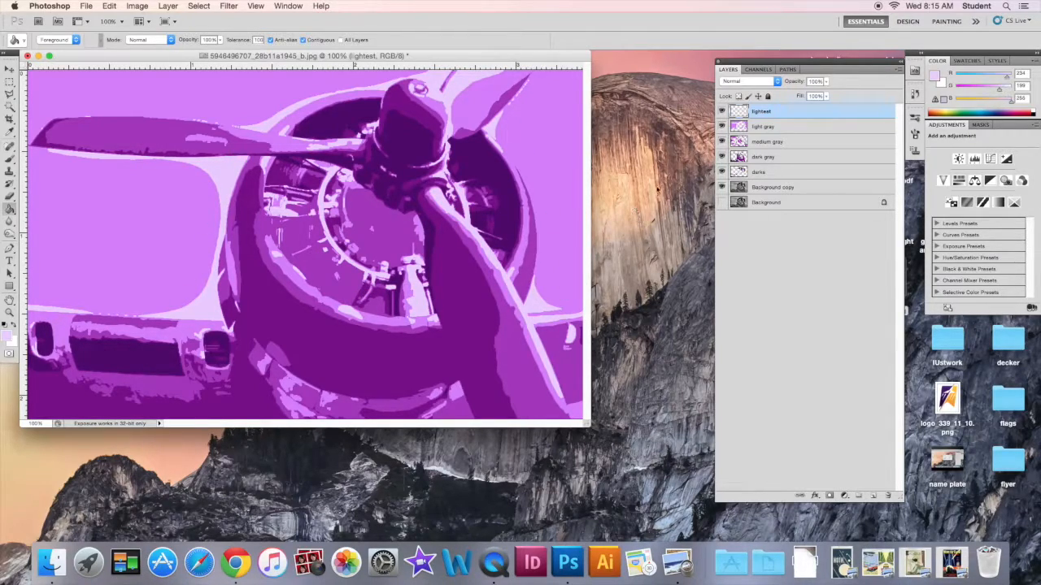
# - Hide and show individual layers to examine the areas covered by the lightest, light gray and medium gray tones separately
pyautogui.click(721, 157)
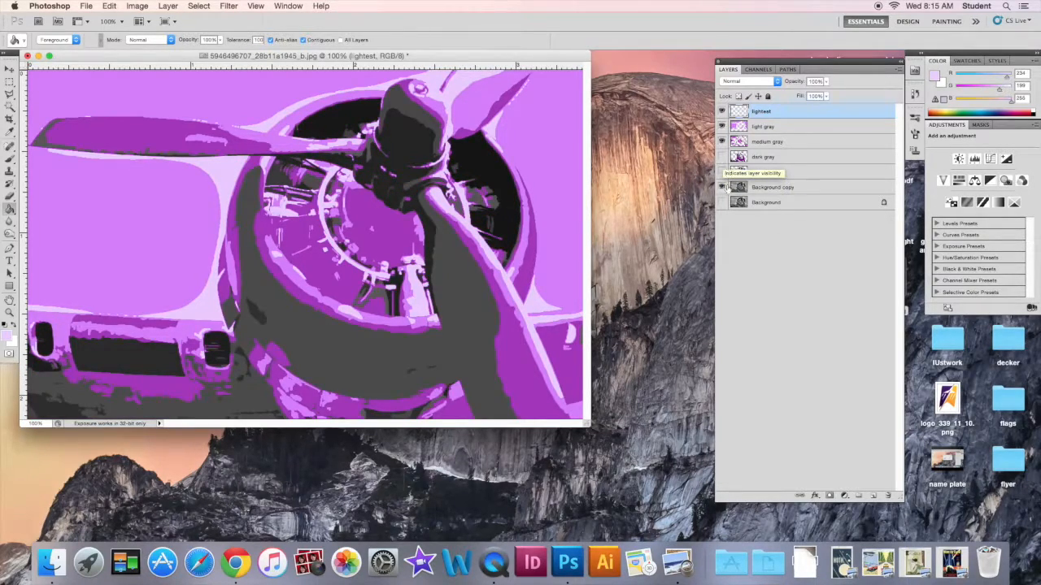
pyautogui.click(721, 187)
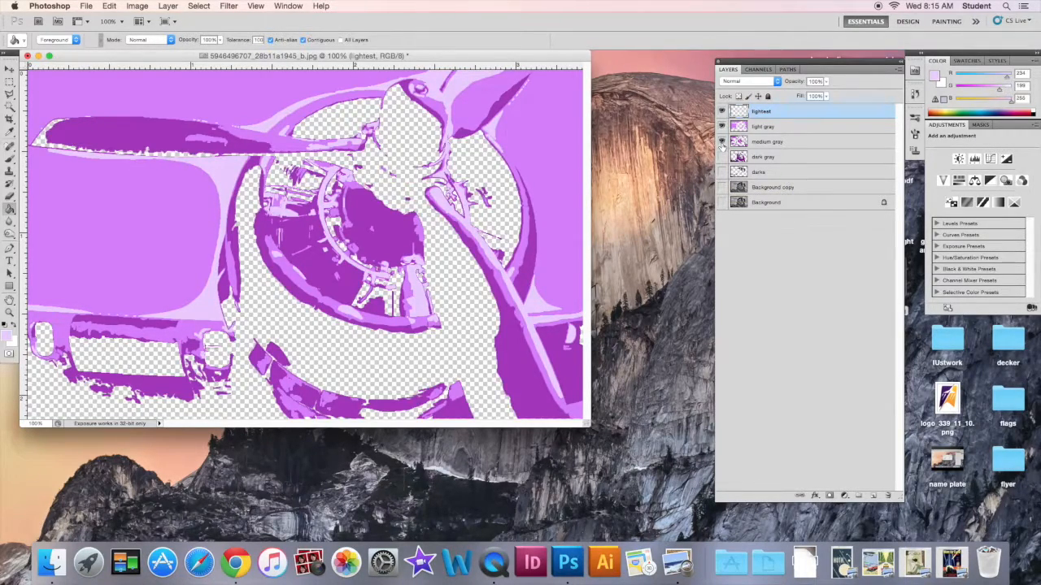
pyautogui.click(721, 143)
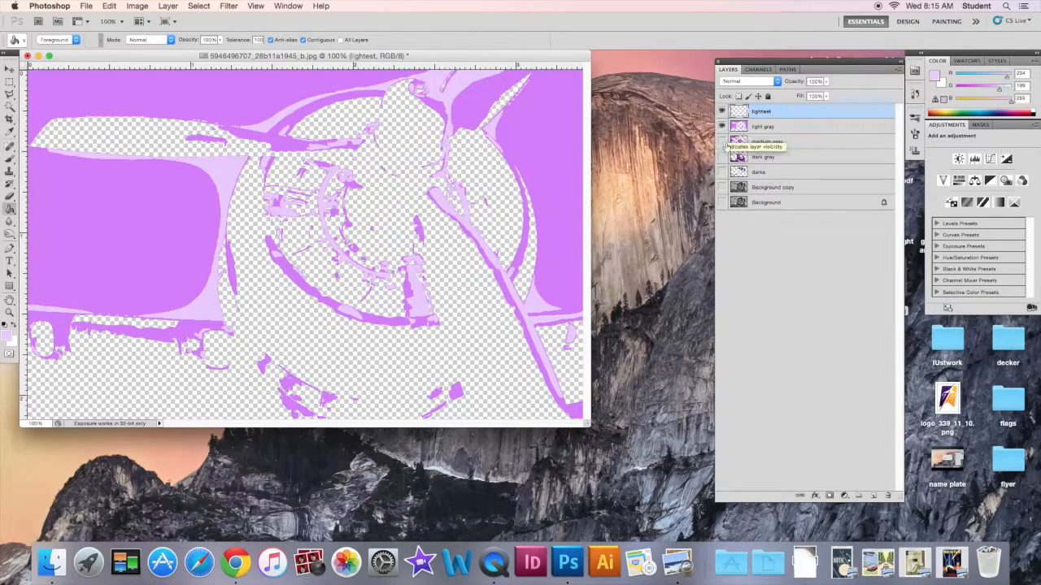
pyautogui.click(721, 142)
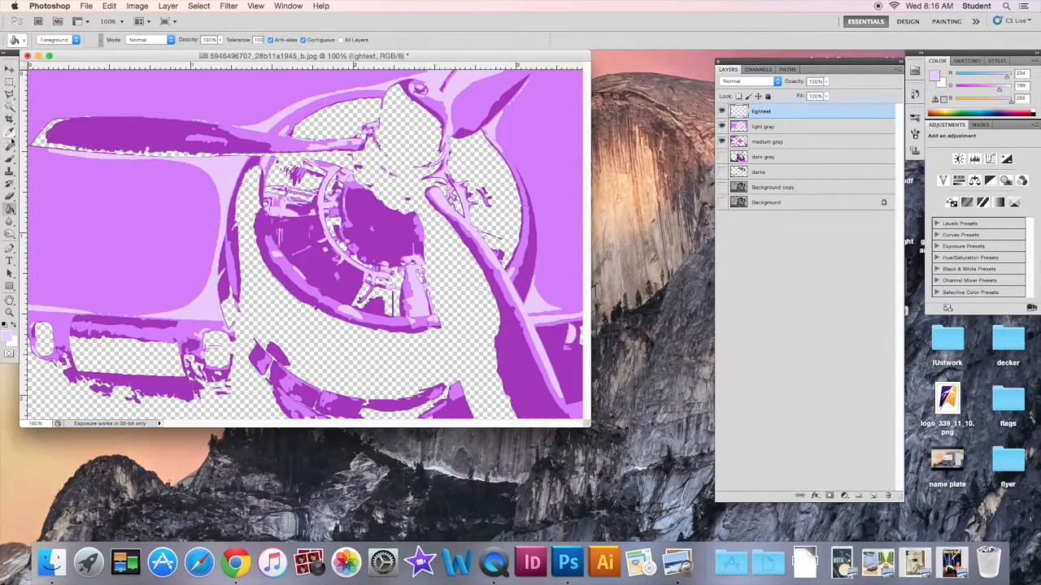
pyautogui.click(722, 111)
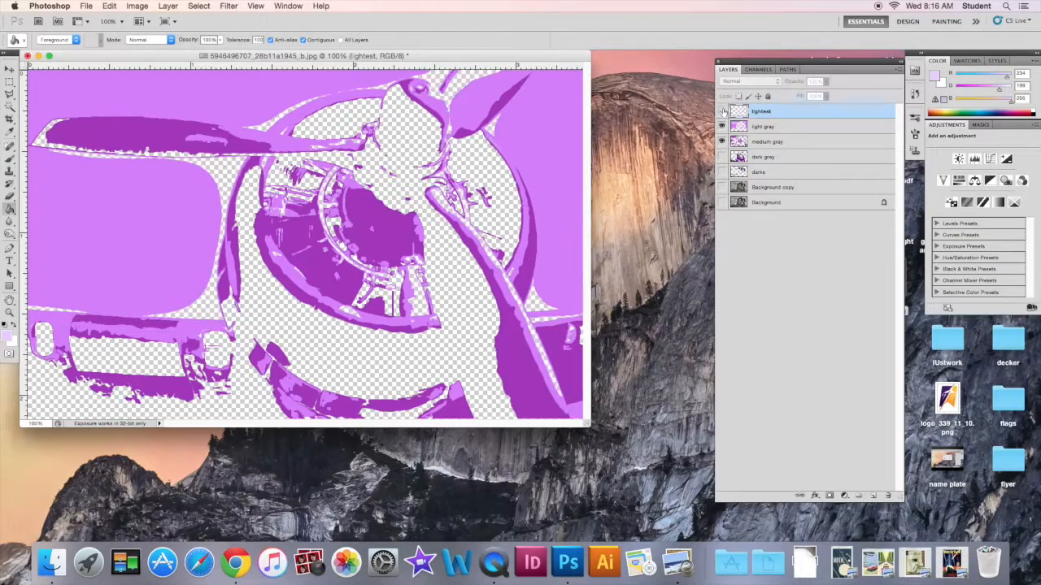
pyautogui.click(721, 142)
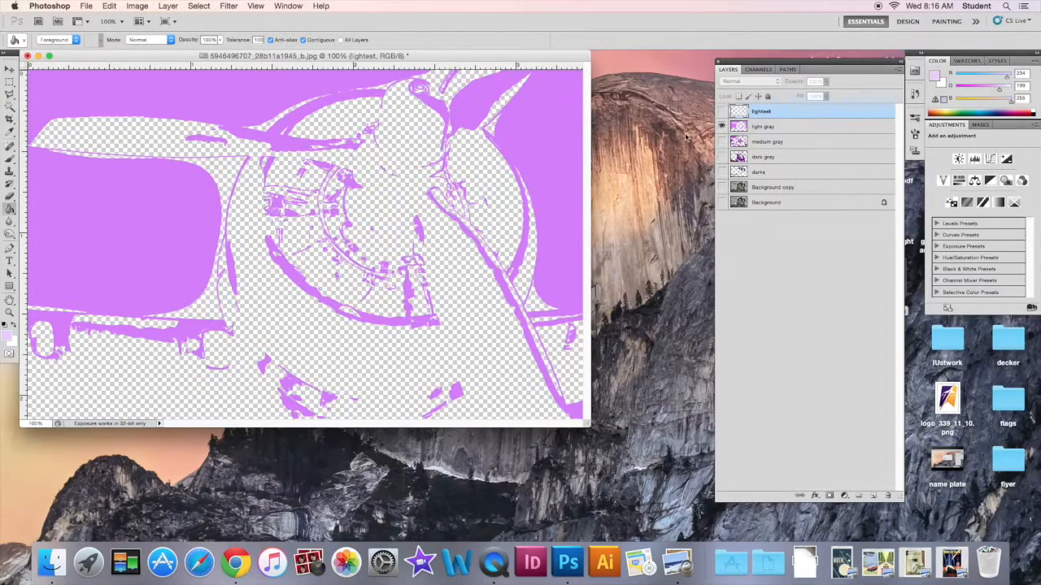
pyautogui.click(721, 126)
pyautogui.click(721, 141)
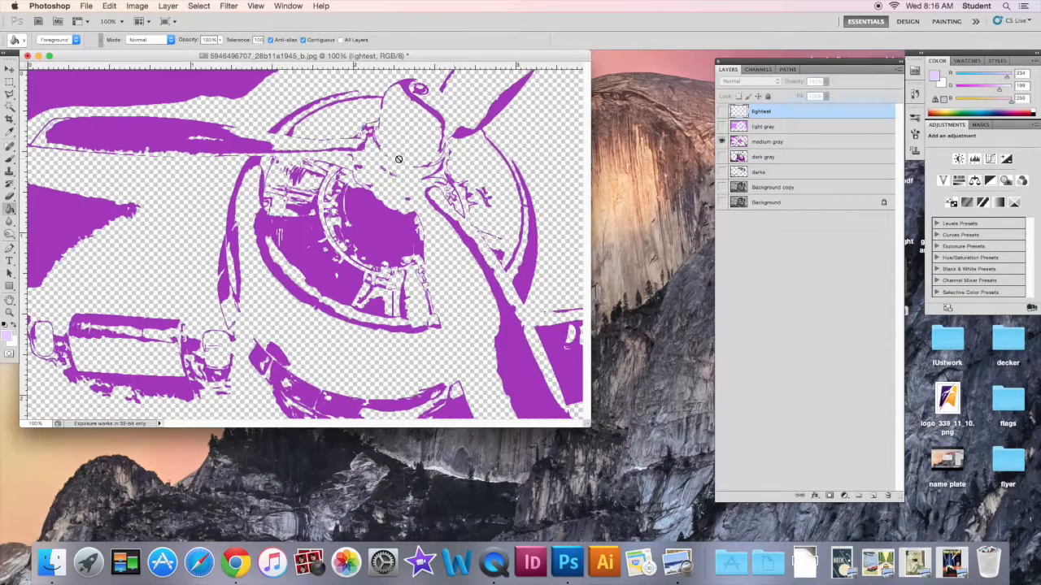
# - On the medium gray layer, try erasing the background patch above the long propeller blade with a soft 125 px eraser
pyautogui.click(11, 197)
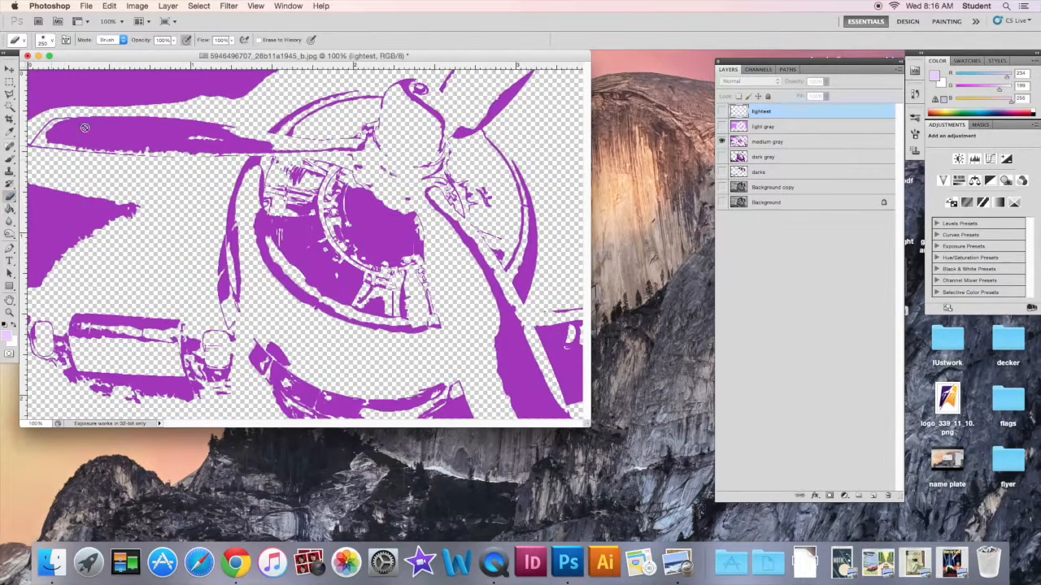
pyautogui.click(823, 146)
pyautogui.press('[')
pyautogui.press('[')
pyautogui.press('[')
pyautogui.press('[')
pyautogui.moveTo(195, 81)
pyautogui.mouseDown()
pyautogui.moveTo(171, 85)
pyautogui.moveTo(213, 87)
pyautogui.moveTo(68, 78)
pyautogui.mouseUp()
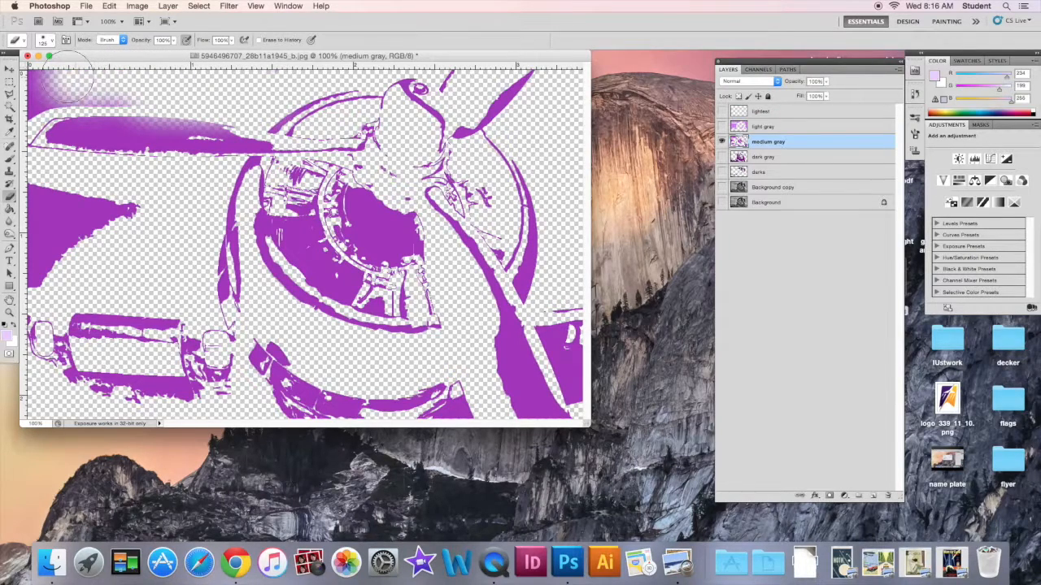
# - Undo the last erasure and erase the background patches above and below the long propeller blade with a 70 px eraser
pyautogui.press('[')
pyautogui.press('[')
pyautogui.press('[')
pyautogui.press('[')
pyautogui.press('super+z')
pyautogui.moveTo(248, 83)
pyautogui.mouseDown()
pyautogui.moveTo(196, 85)
pyautogui.moveTo(260, 77)
pyautogui.moveTo(126, 86)
pyautogui.moveTo(146, 89)
pyautogui.moveTo(56, 79)
pyautogui.moveTo(33, 105)
pyautogui.moveTo(167, 86)
pyautogui.mouseUp()
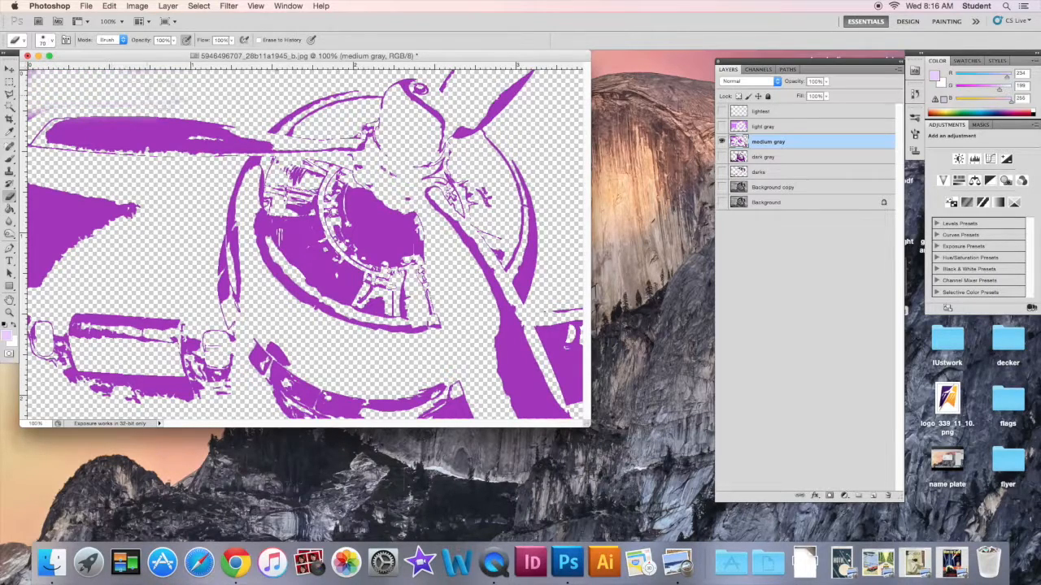
pyautogui.moveTo(61, 93)
pyautogui.mouseDown()
pyautogui.moveTo(35, 104)
pyautogui.moveTo(31, 71)
pyautogui.moveTo(33, 120)
pyautogui.moveTo(97, 193)
pyautogui.moveTo(32, 213)
pyautogui.moveTo(73, 236)
pyautogui.moveTo(32, 262)
pyautogui.moveTo(48, 264)
pyautogui.moveTo(32, 281)
pyautogui.mouseUp()
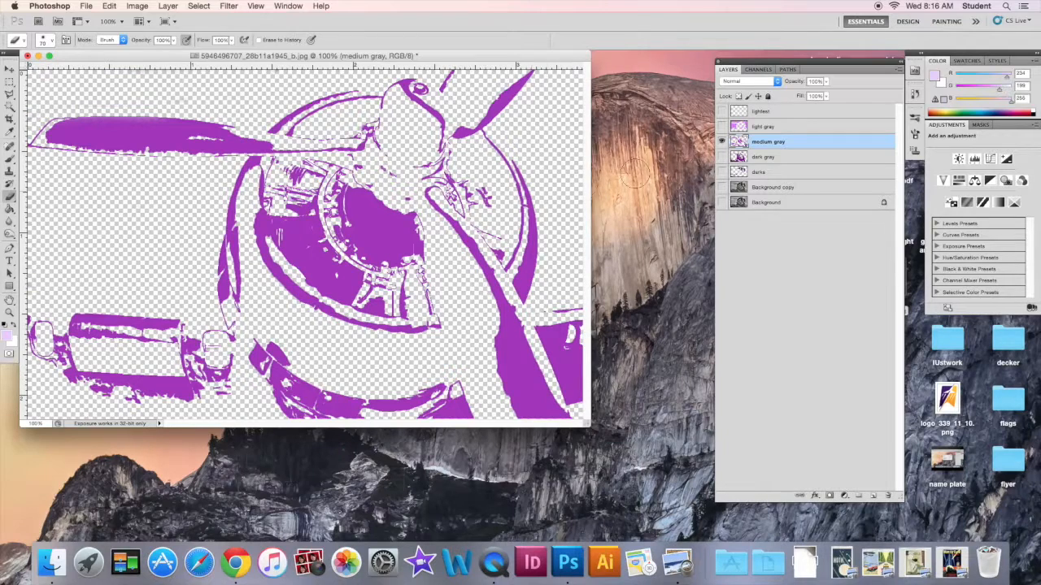
# - Show only the light gray layer and softly erase its large background areas around the aircraft, leaving a faded edge along the outlines
pyautogui.click(721, 142)
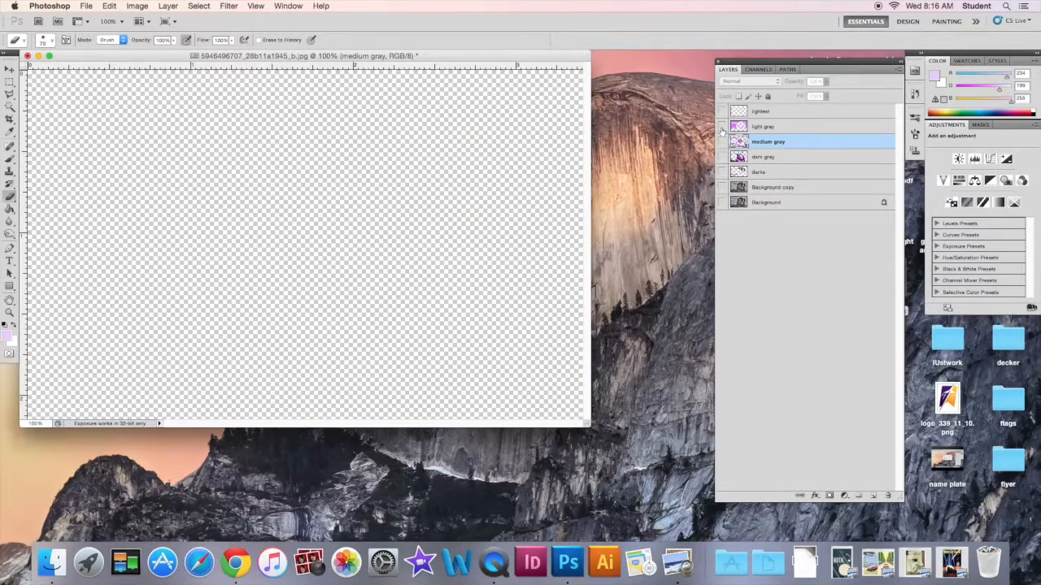
pyautogui.click(721, 127)
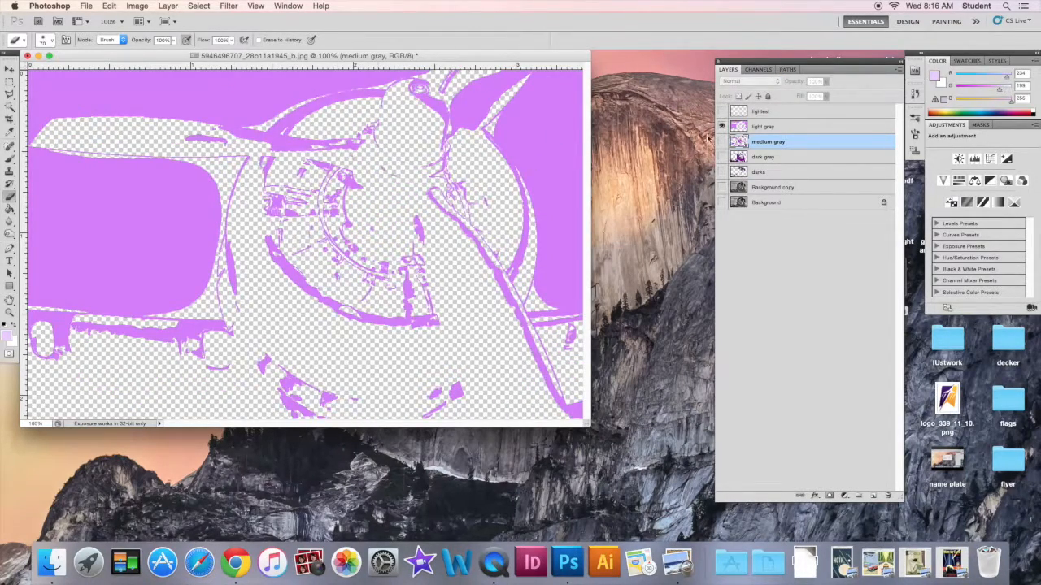
pyautogui.click(797, 127)
pyautogui.moveTo(353, 75)
pyautogui.mouseDown()
pyautogui.moveTo(418, 58)
pyautogui.moveTo(294, 81)
pyautogui.moveTo(57, 81)
pyautogui.moveTo(187, 99)
pyautogui.moveTo(266, 93)
pyautogui.moveTo(203, 99)
pyautogui.moveTo(93, 81)
pyautogui.moveTo(109, 91)
pyautogui.moveTo(32, 89)
pyautogui.moveTo(18, 123)
pyautogui.moveTo(53, 91)
pyautogui.mouseUp()
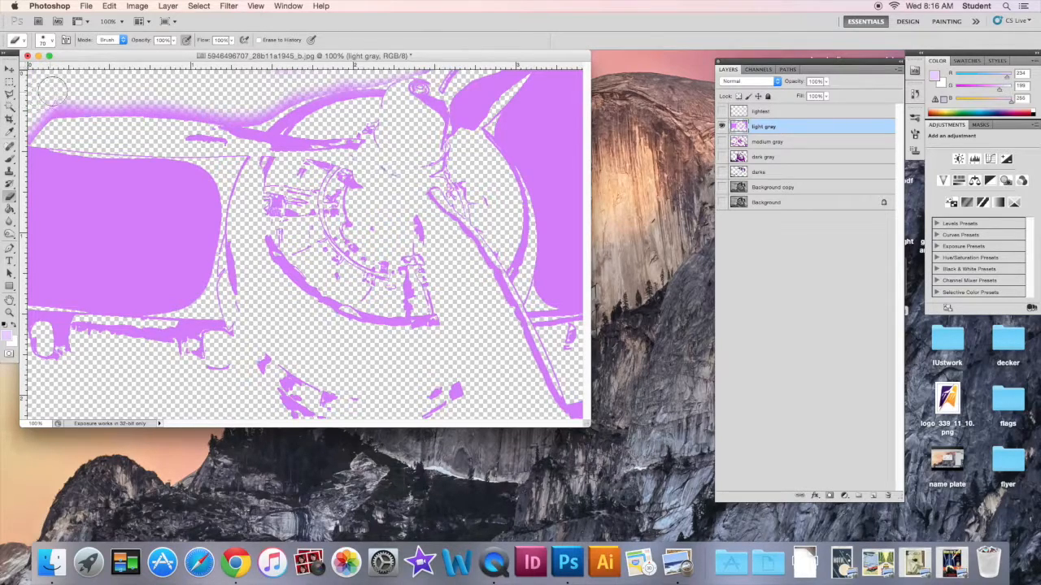
pyautogui.click(52, 42)
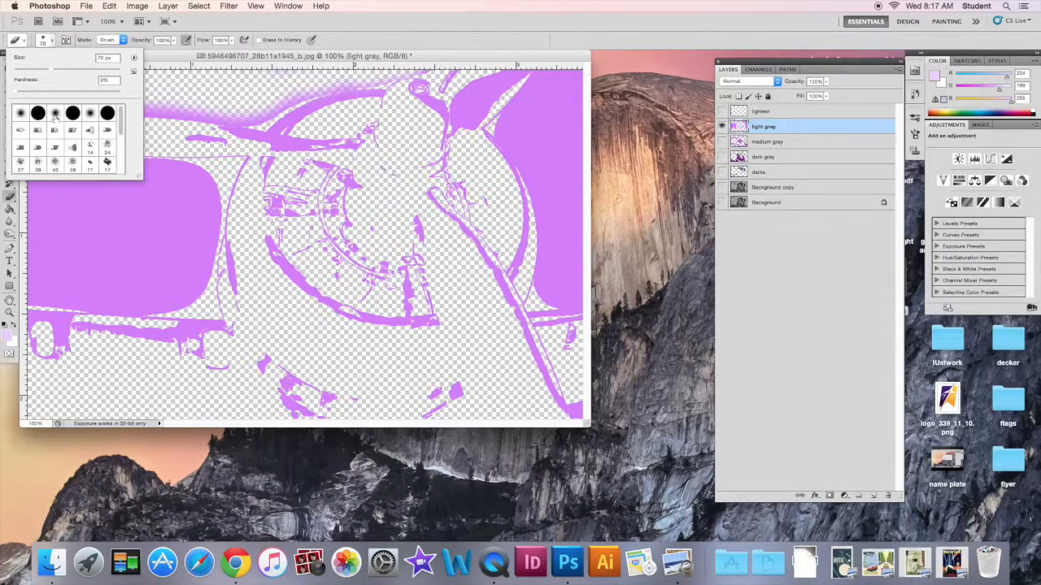
pyautogui.click(159, 65)
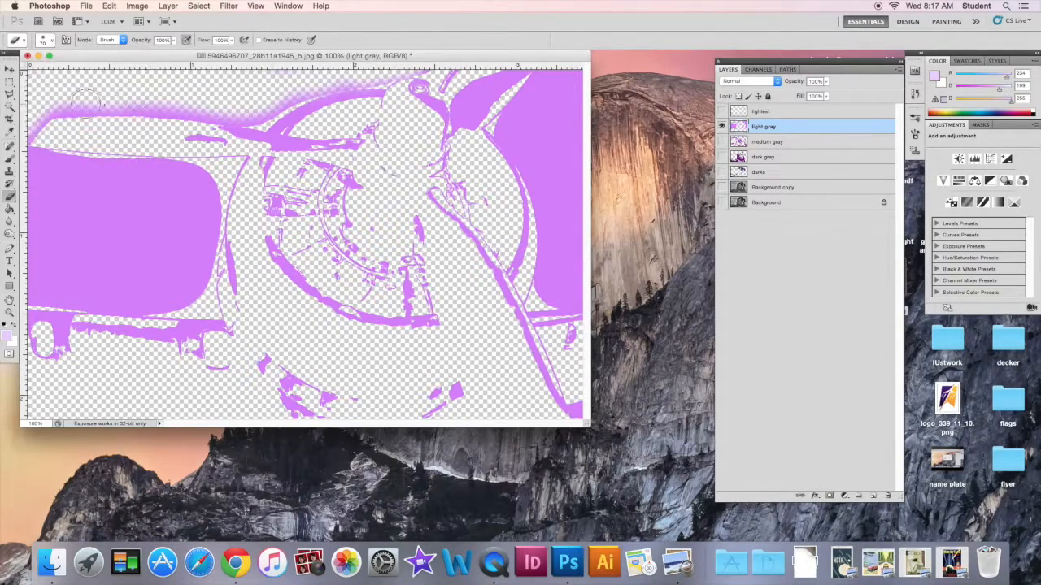
pyautogui.moveTo(25, 172)
pyautogui.mouseDown()
pyautogui.moveTo(182, 182)
pyautogui.moveTo(196, 213)
pyautogui.moveTo(191, 264)
pyautogui.moveTo(175, 285)
pyautogui.moveTo(140, 293)
pyautogui.moveTo(37, 284)
pyautogui.moveTo(34, 232)
pyautogui.moveTo(99, 198)
pyautogui.moveTo(142, 205)
pyautogui.moveTo(179, 232)
pyautogui.moveTo(162, 268)
pyautogui.moveTo(24, 235)
pyautogui.moveTo(36, 203)
pyautogui.mouseUp()
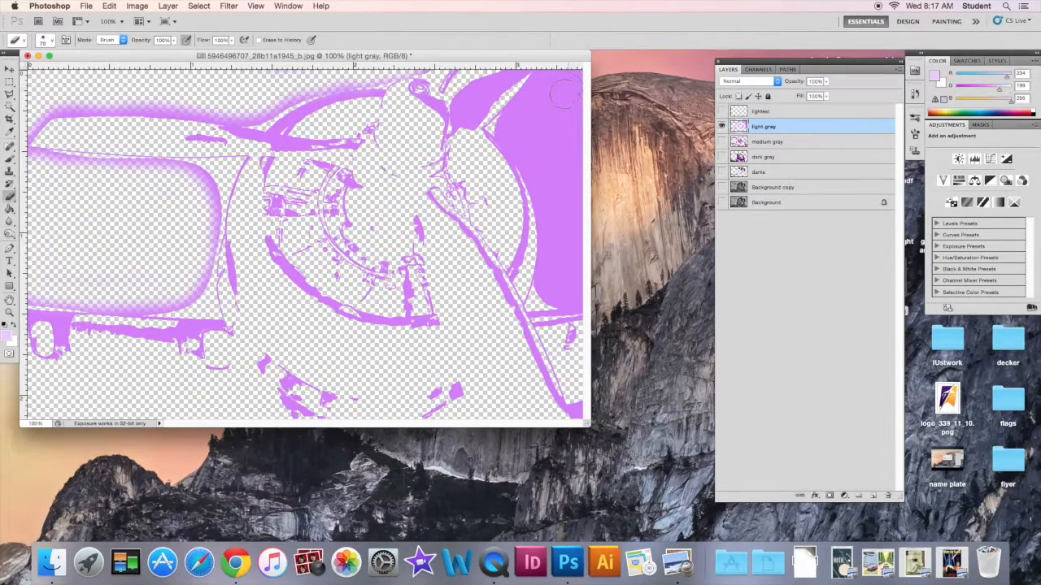
pyautogui.moveTo(557, 75)
pyautogui.mouseDown()
pyautogui.moveTo(535, 96)
pyautogui.moveTo(562, 83)
pyautogui.moveTo(515, 125)
pyautogui.moveTo(568, 94)
pyautogui.moveTo(567, 139)
pyautogui.moveTo(572, 78)
pyautogui.moveTo(572, 288)
pyautogui.moveTo(555, 275)
pyautogui.moveTo(551, 175)
pyautogui.moveTo(521, 133)
pyautogui.moveTo(537, 159)
pyautogui.moveTo(561, 148)
pyautogui.moveTo(570, 190)
pyautogui.moveTo(577, 123)
pyautogui.moveTo(585, 171)
pyautogui.moveTo(579, 286)
pyautogui.moveTo(562, 144)
pyautogui.moveTo(544, 116)
pyautogui.mouseUp()
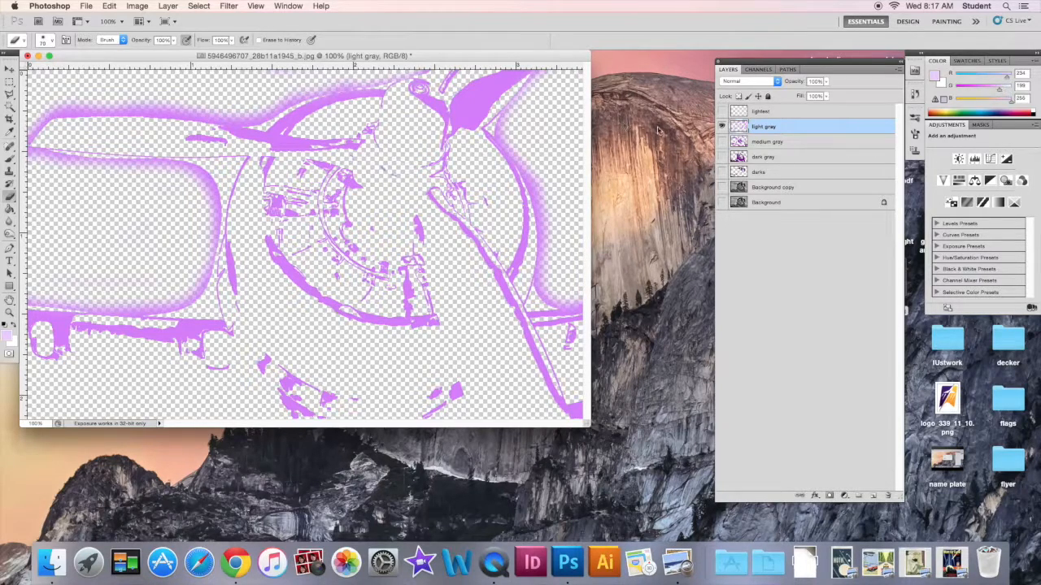
# - Compare the erased light gray layer with the Background copy layer, and examine the medium gray and dark gray layers individually
pyautogui.click(720, 126)
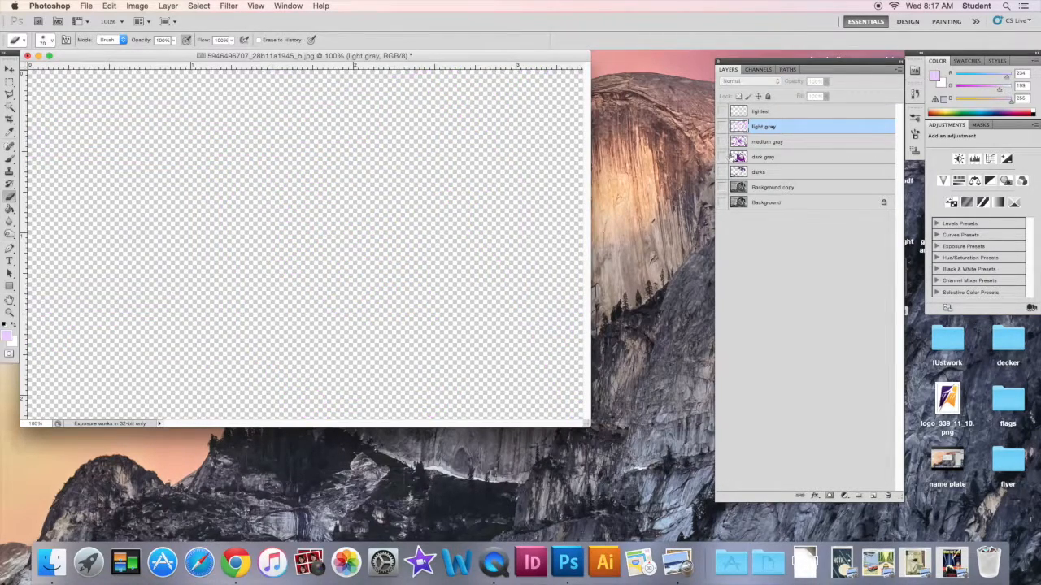
pyautogui.click(720, 188)
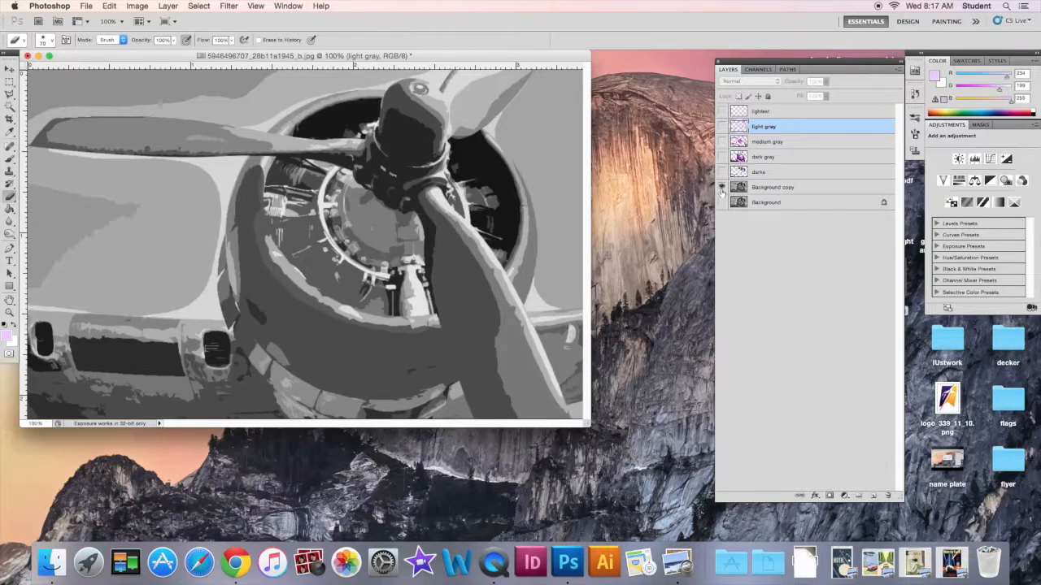
pyautogui.click(720, 127)
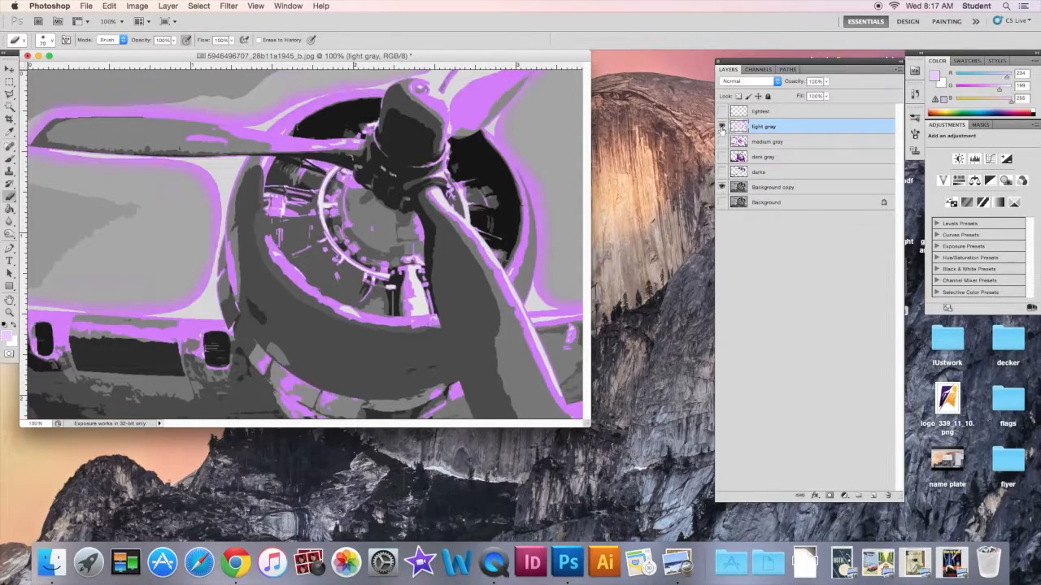
pyautogui.click(721, 188)
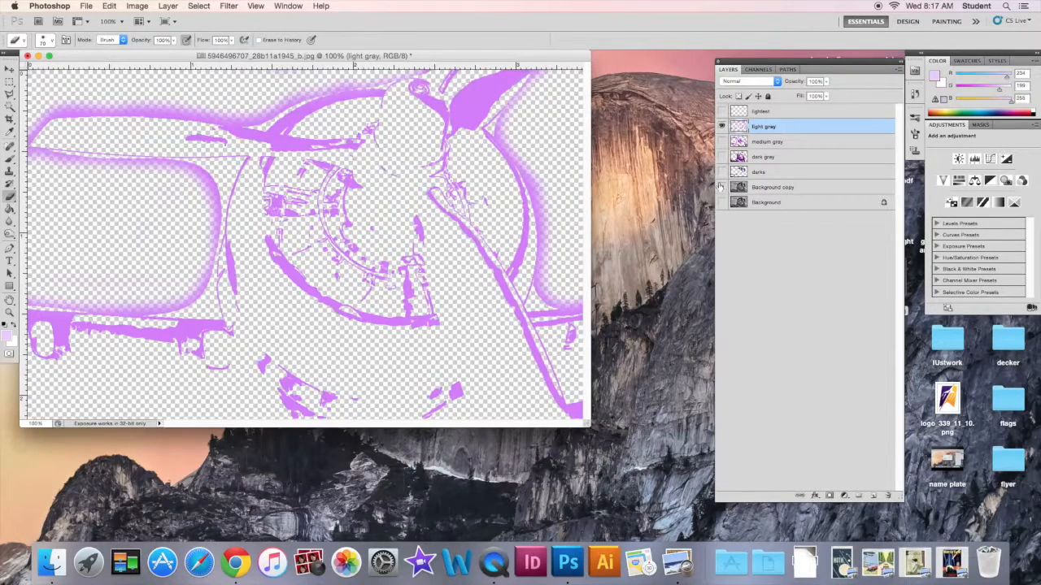
pyautogui.click(720, 127)
pyautogui.click(720, 143)
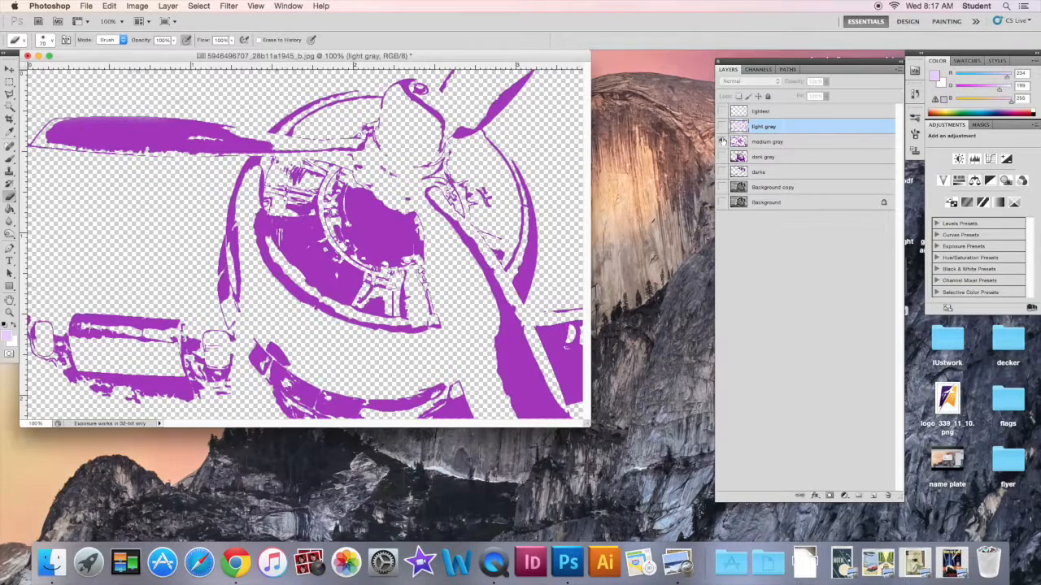
pyautogui.click(721, 142)
pyautogui.click(720, 157)
pyautogui.click(720, 157)
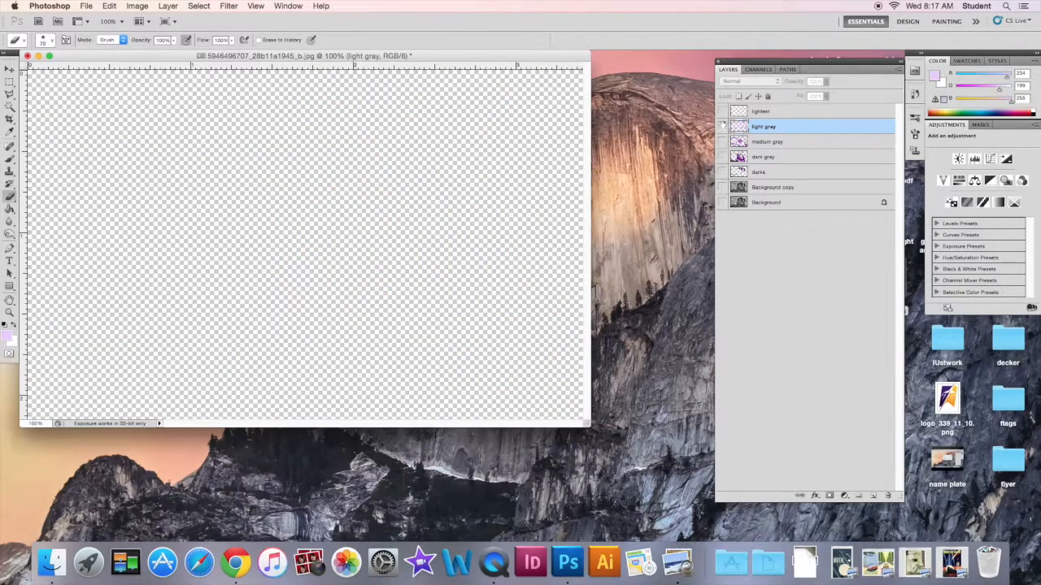
# - Show the lightest, light gray, medium gray, dark gray and darks layers together, keeping both background layers hidden
pyautogui.click(720, 111)
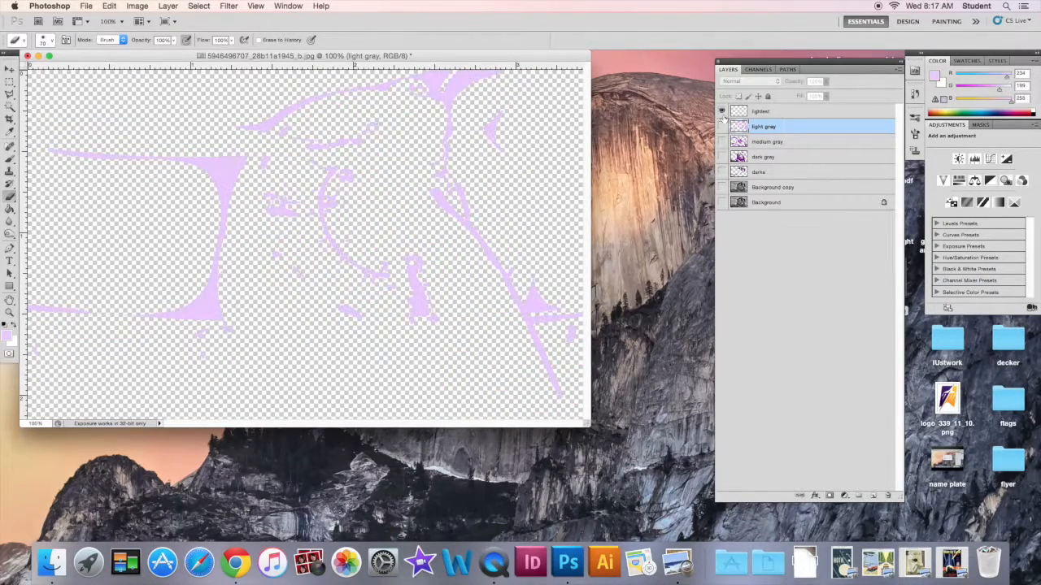
pyautogui.click(721, 173)
pyautogui.click(720, 157)
pyautogui.click(720, 142)
pyautogui.click(721, 127)
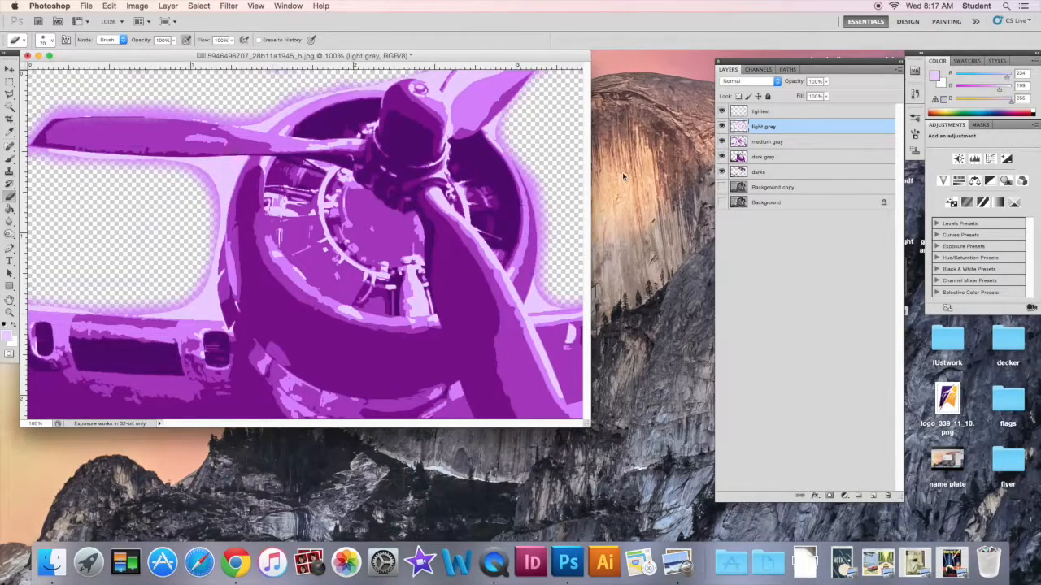
# - Save the layered image to the Desktop as artdecoplane in Photoshop PDF format
pyautogui.click(85, 7)
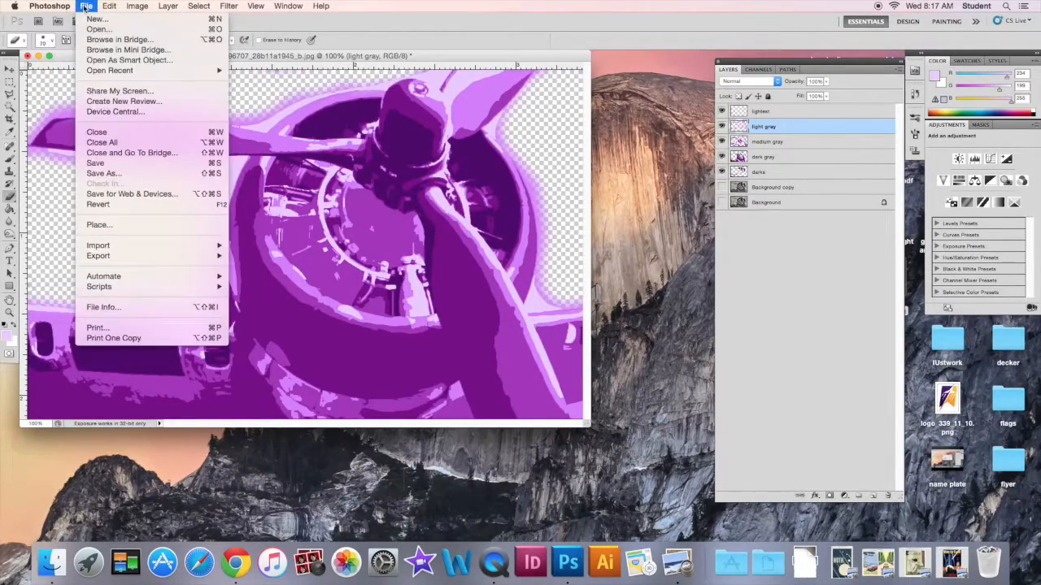
pyautogui.click(104, 172)
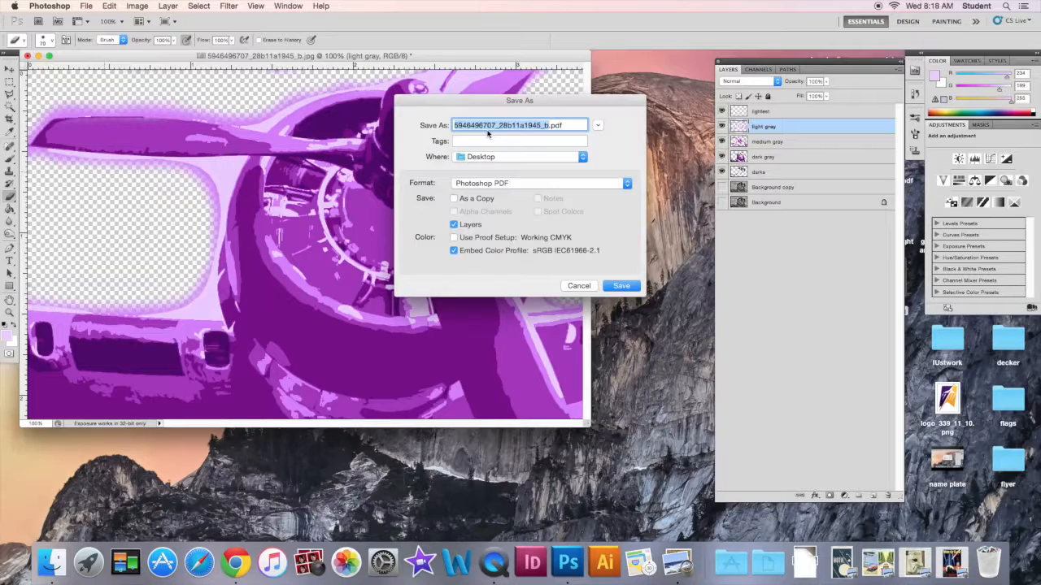
pyautogui.write('a')
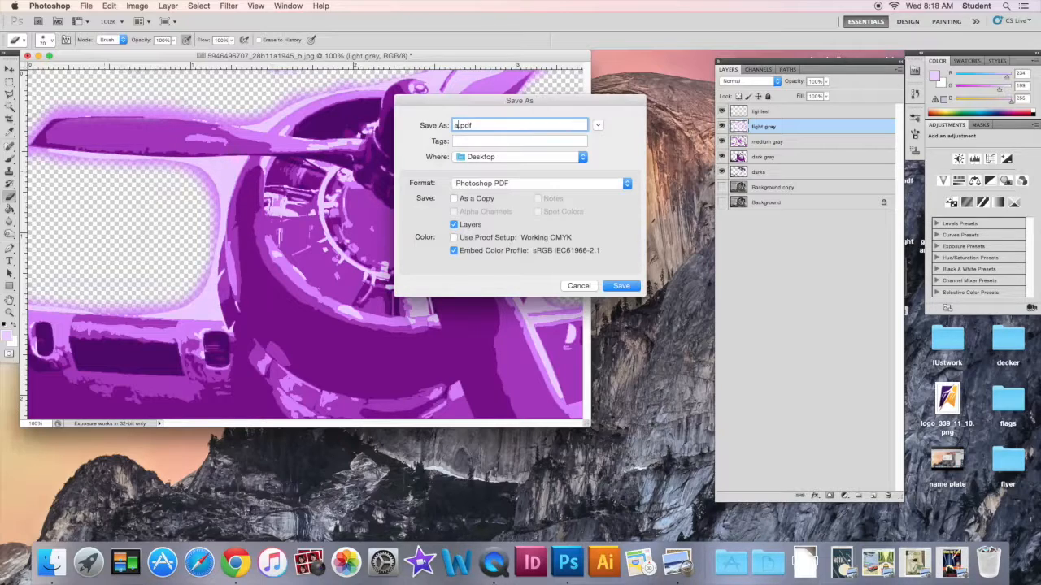
pyautogui.write('rtdecoplan')
pyautogui.click(559, 183)
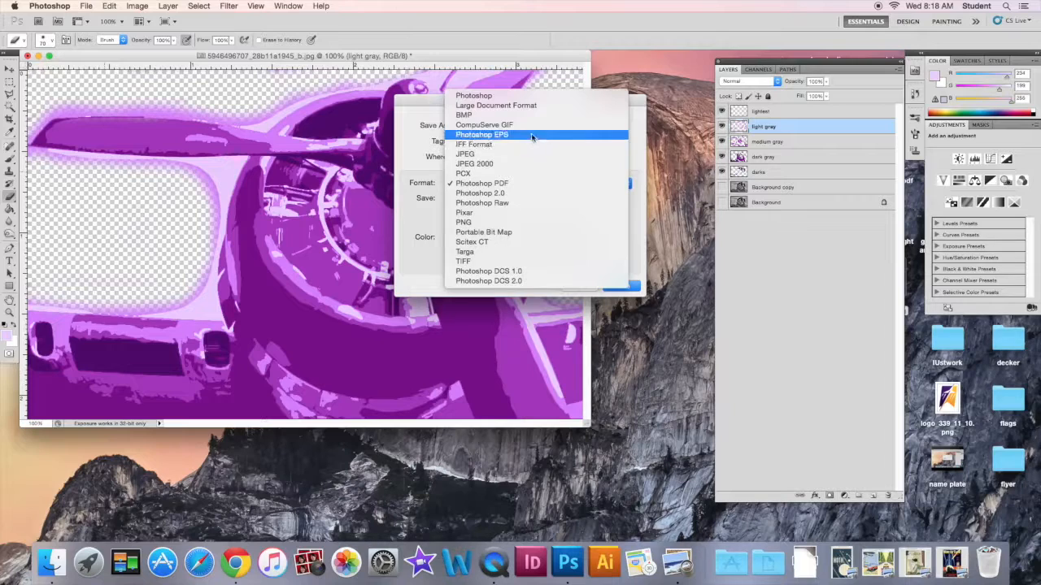
pyautogui.click(493, 184)
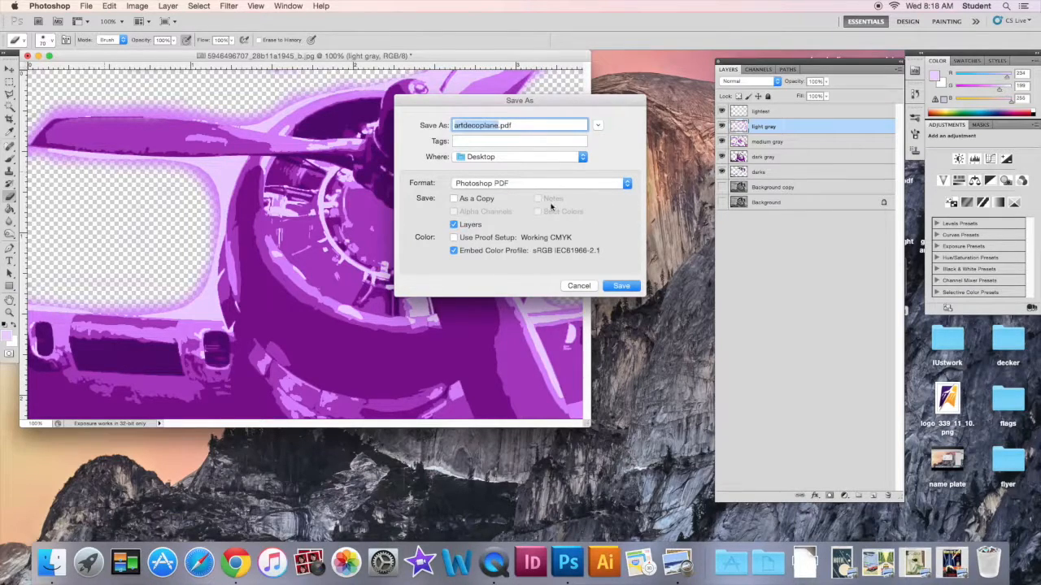
pyautogui.click(627, 286)
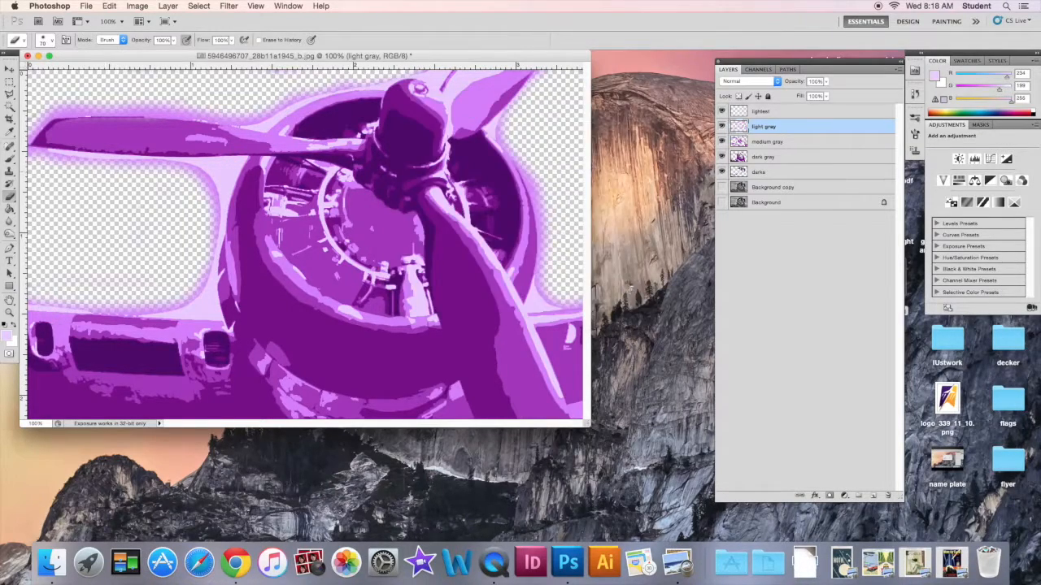
pyautogui.click(683, 402)
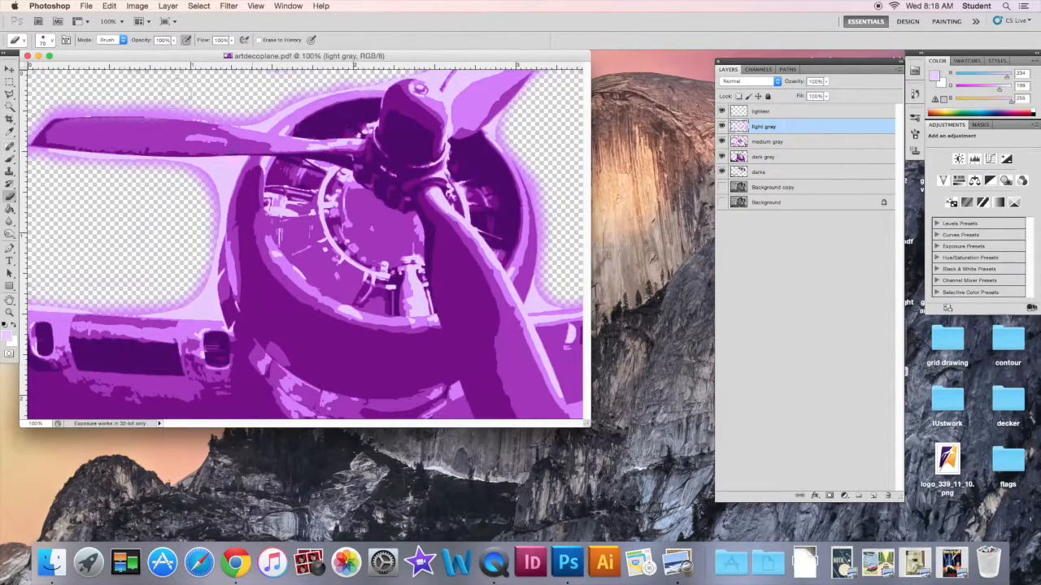
# - Create a document named artdeco poster1, 8.5 by 11 inches at 300 pixels/inch, in CMYK Color with transparent background contents
pyautogui.click(86, 6)
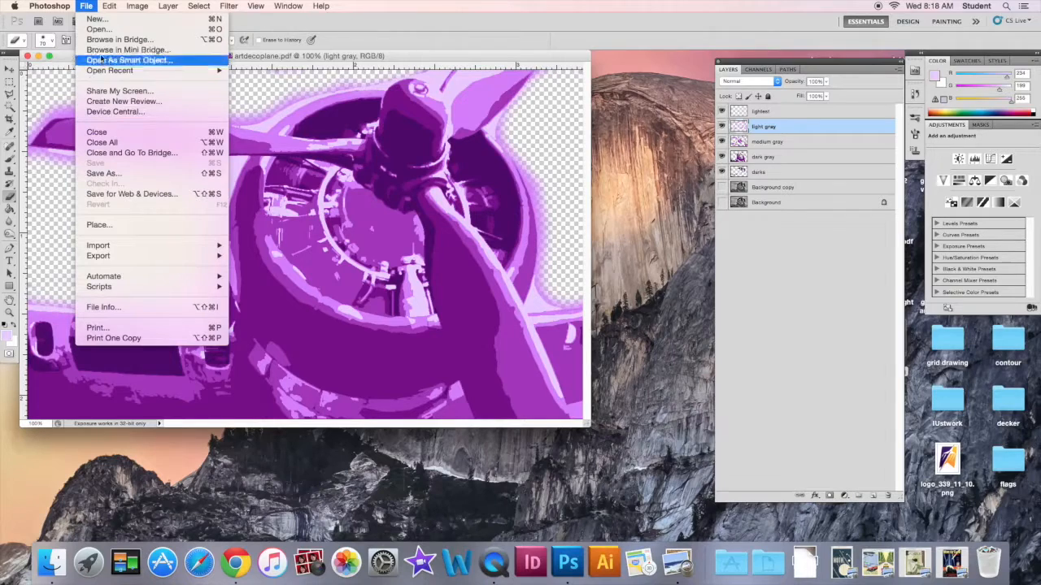
pyautogui.click(97, 19)
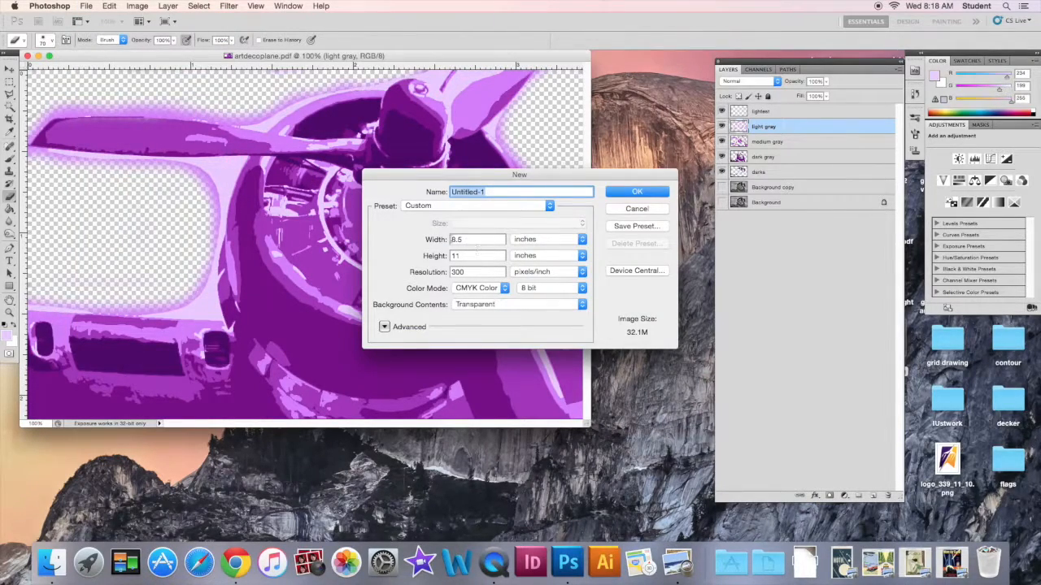
pyautogui.write('artdeco')
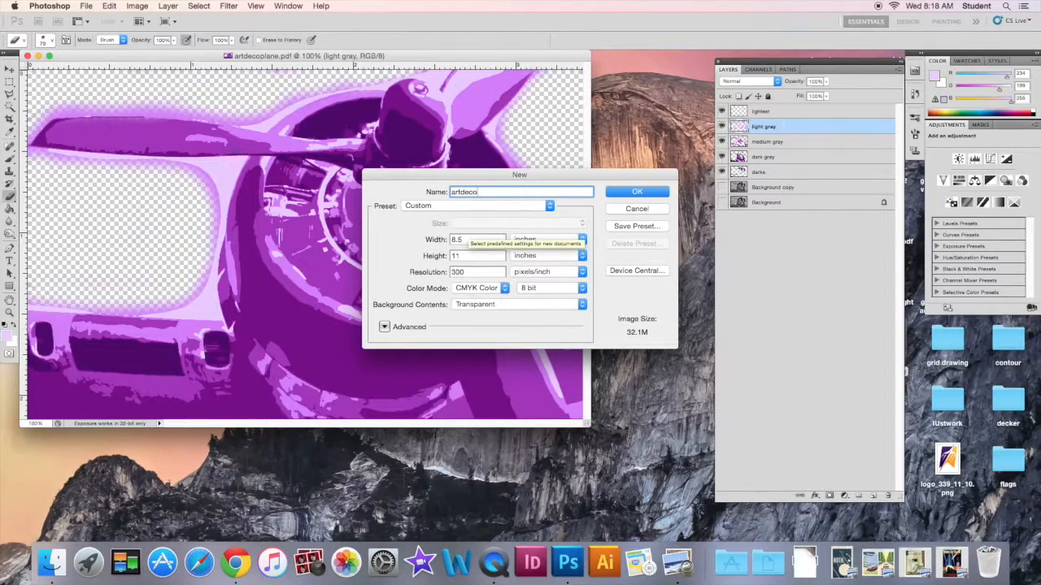
pyautogui.write(' poster1')
pyautogui.click(623, 193)
# - Copy the five purple tone layers, lightest through darks, from artdecoplane.pdf into the artdeco poster1 document
pyautogui.moveTo(265, 72); pyautogui.dragTo(354, 94)
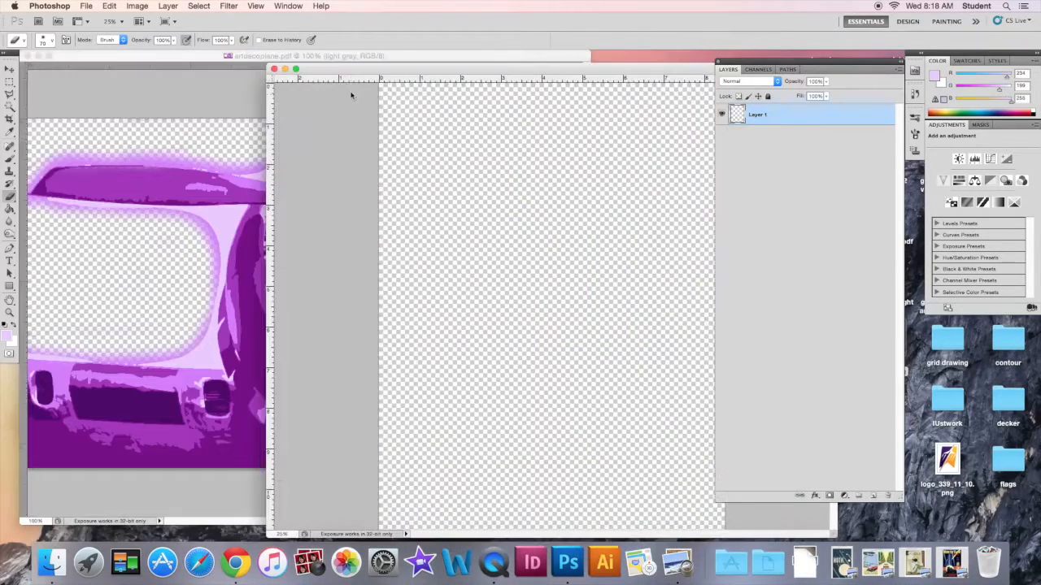
pyautogui.click(132, 61)
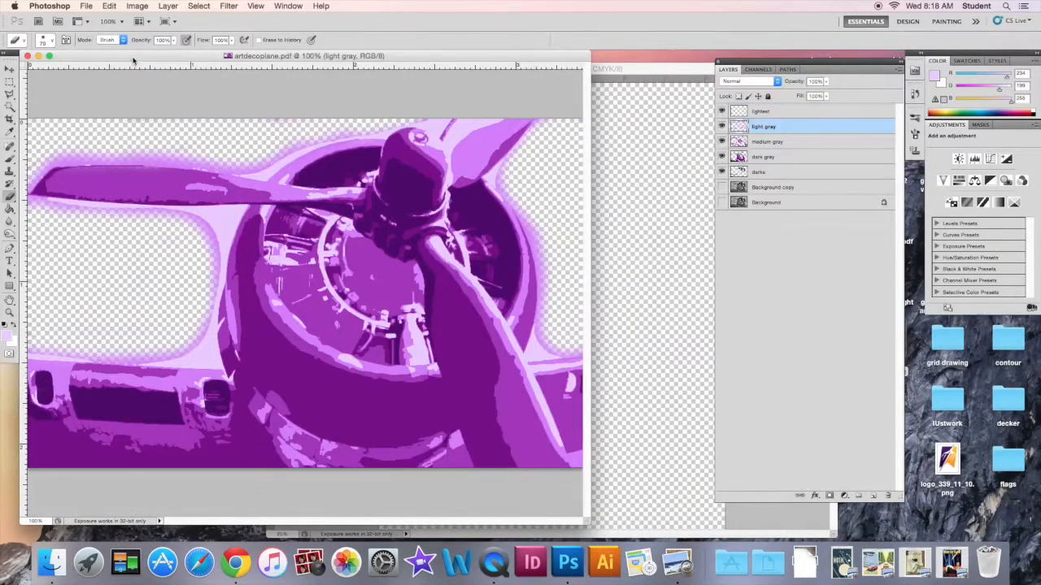
pyautogui.click(788, 113)
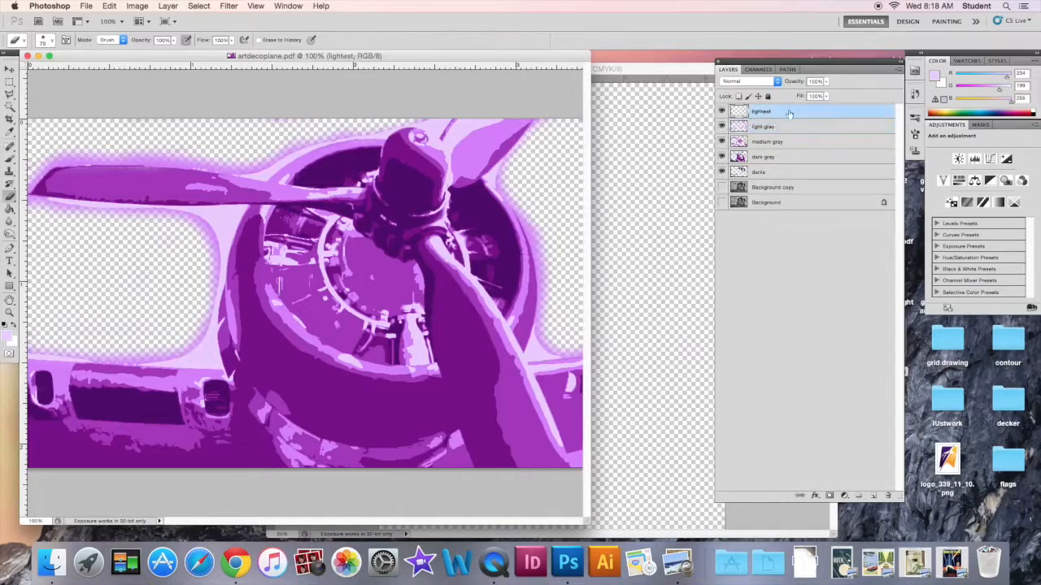
pyautogui.keyDown('shift'); pyautogui.click(804, 174); pyautogui.keyUp('shift')
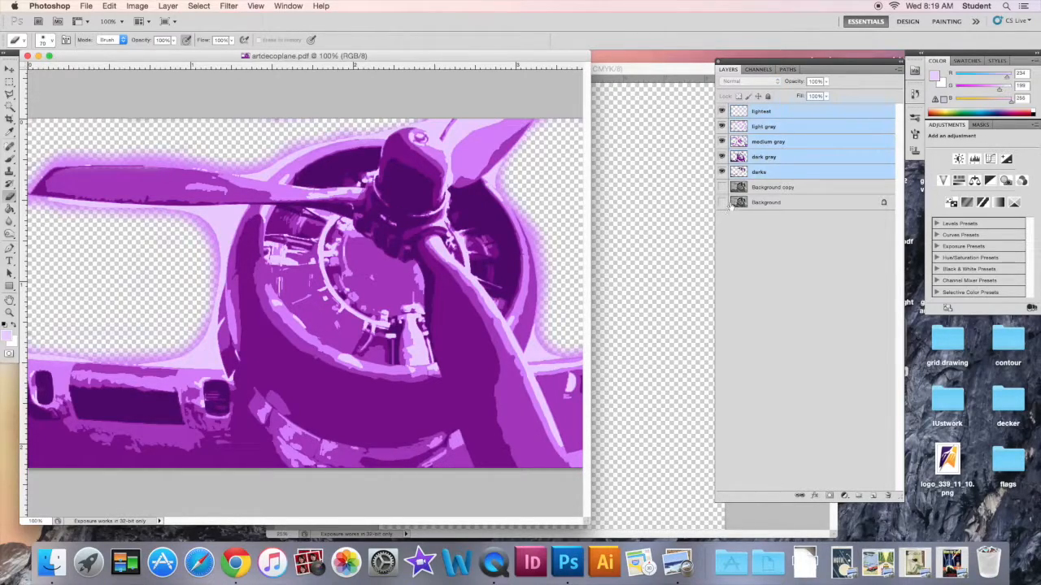
pyautogui.click(9, 68)
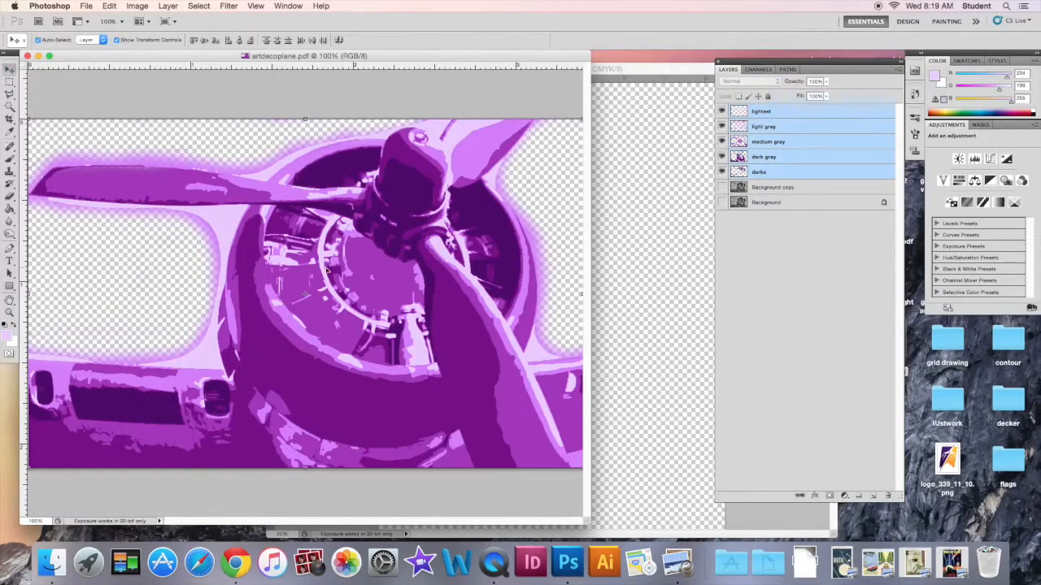
pyautogui.moveTo(299, 275); pyautogui.dragTo(623, 281)
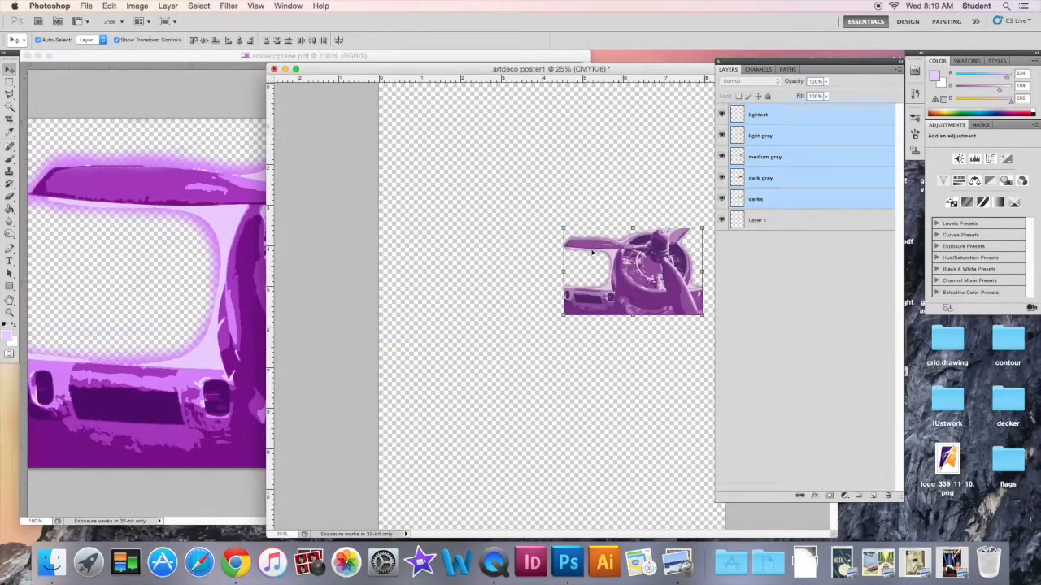
# - Enlarge the five selected airplane layers proportionally to the full page width and align them with the poster's bottom edge
pyautogui.moveTo(533, 68); pyautogui.dragTo(358, 56)
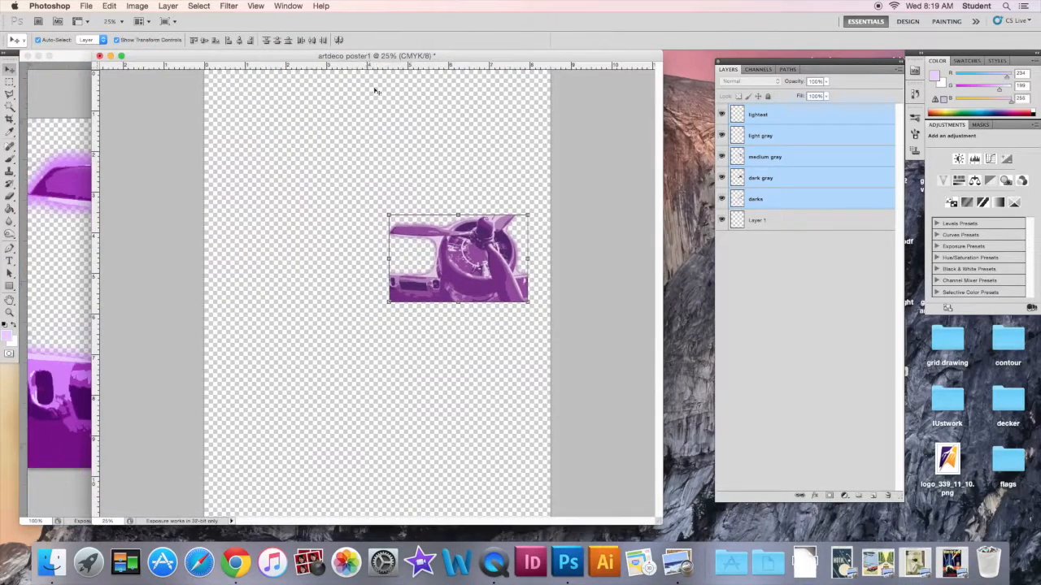
pyautogui.moveTo(469, 275); pyautogui.dragTo(306, 288)
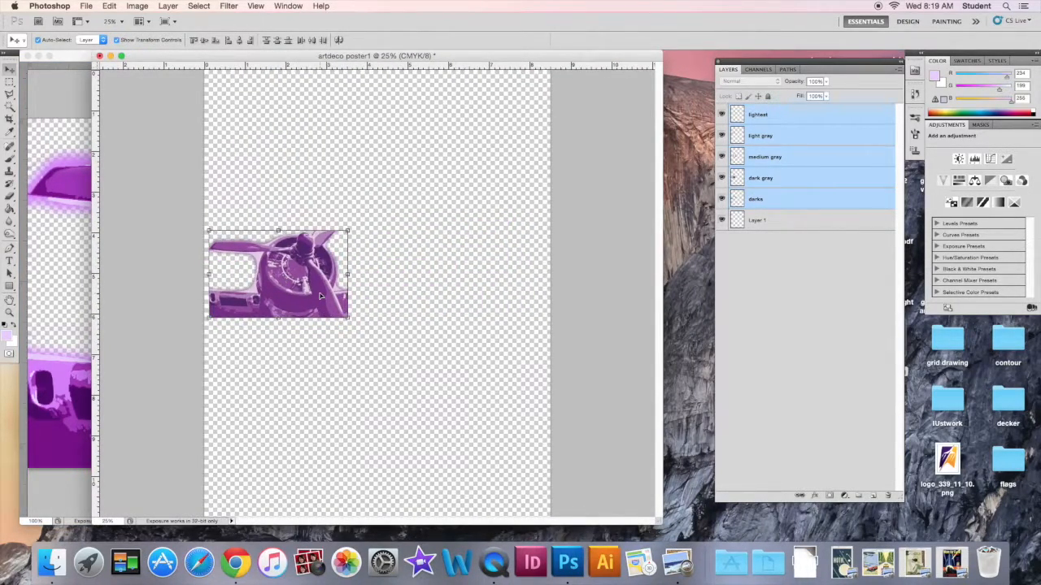
pyautogui.press('super+minus')
pyautogui.moveTo(335, 374); pyautogui.dragTo(470, 464)
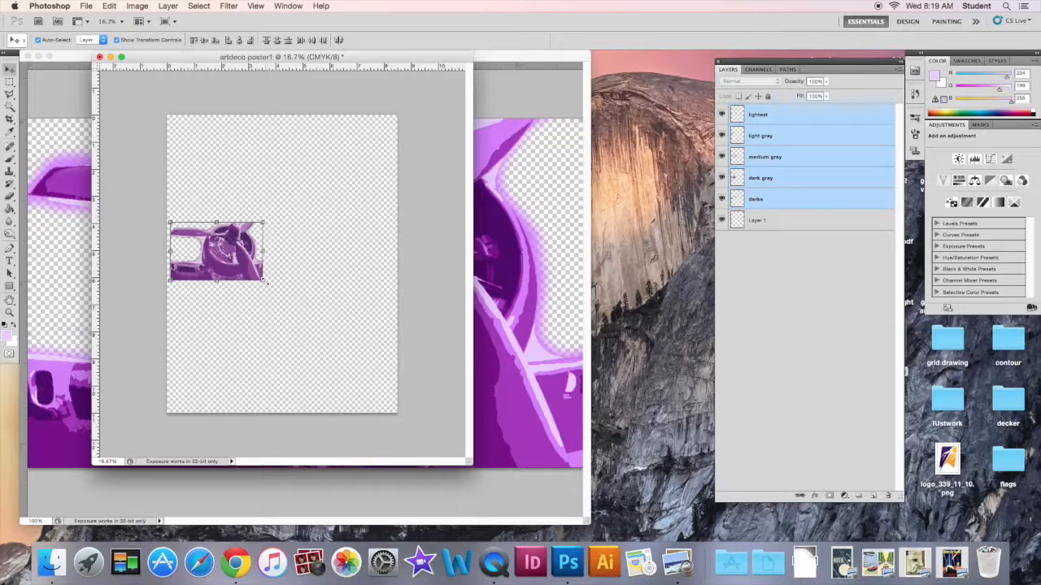
pyautogui.moveTo(264, 281); pyautogui.dragTo(397, 379)
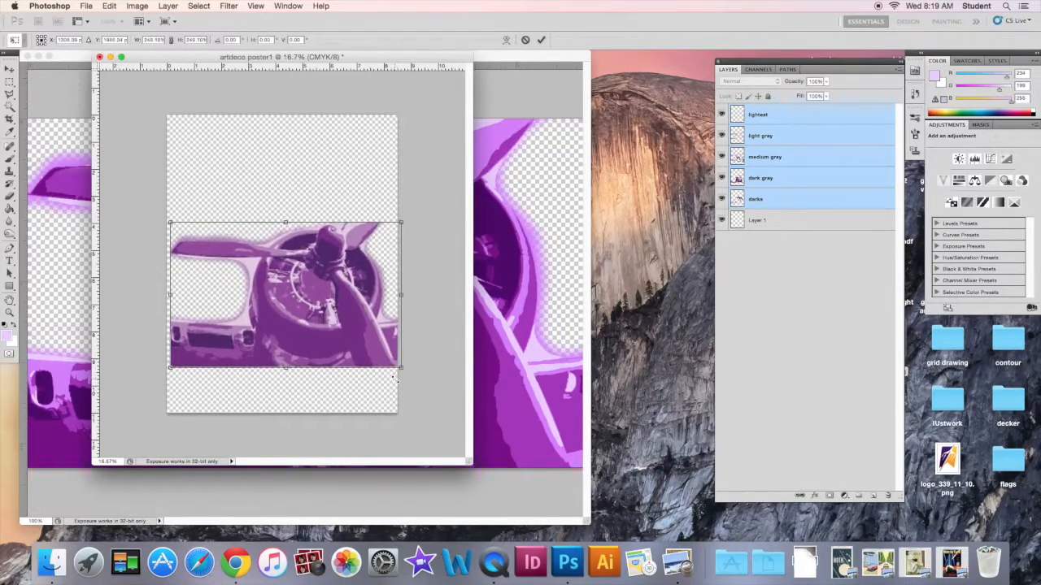
pyautogui.moveTo(308, 350); pyautogui.dragTo(306, 394)
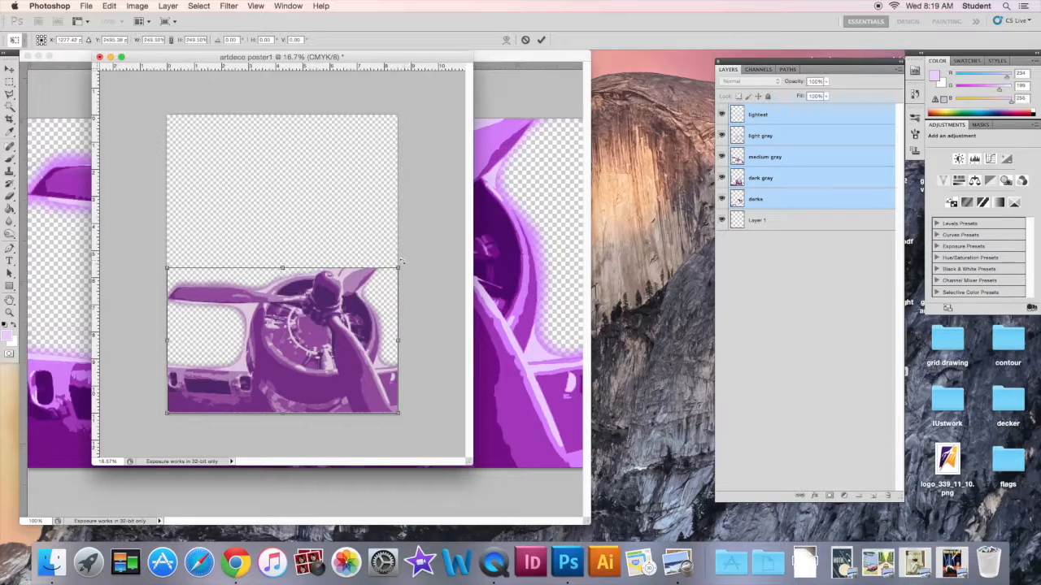
pyautogui.click(541, 39)
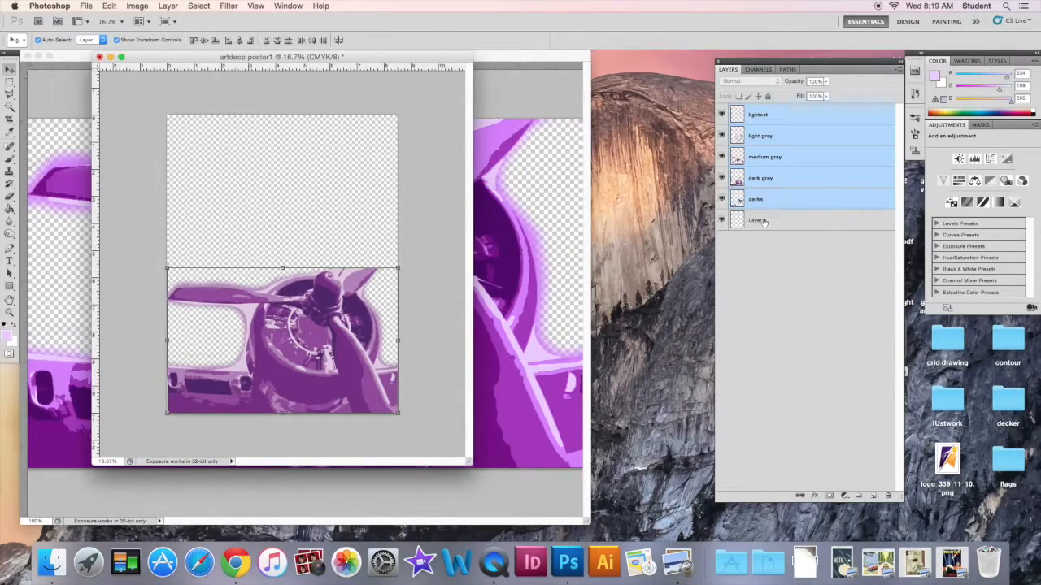
pyautogui.click(805, 220)
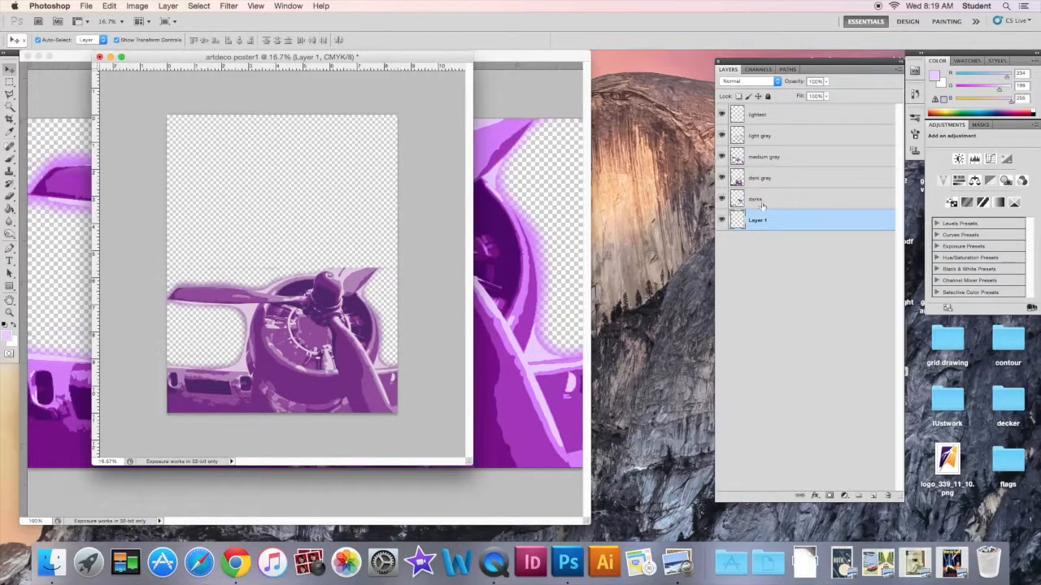
pyautogui.click(790, 141)
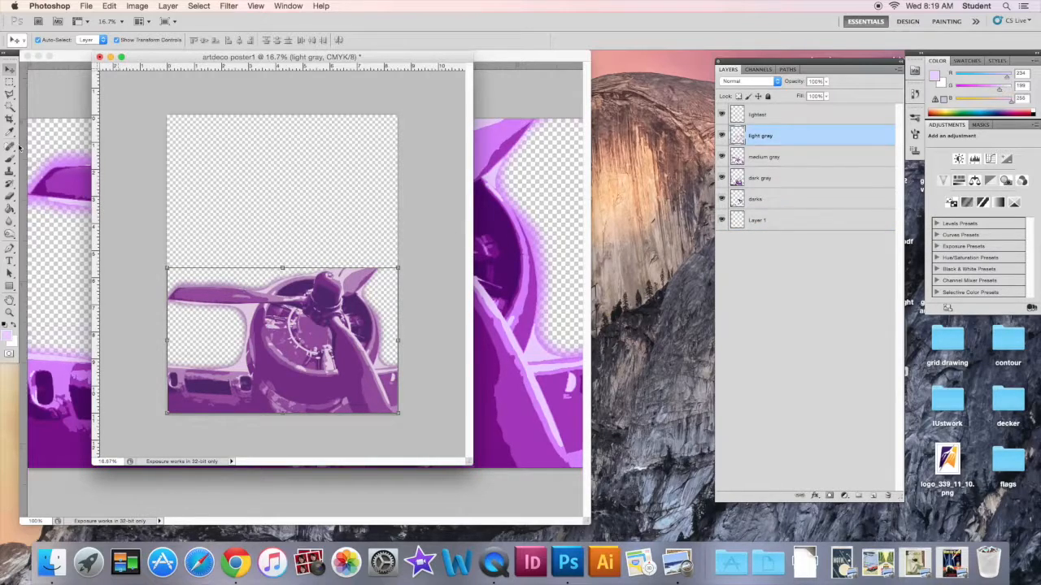
pyautogui.click(10, 198)
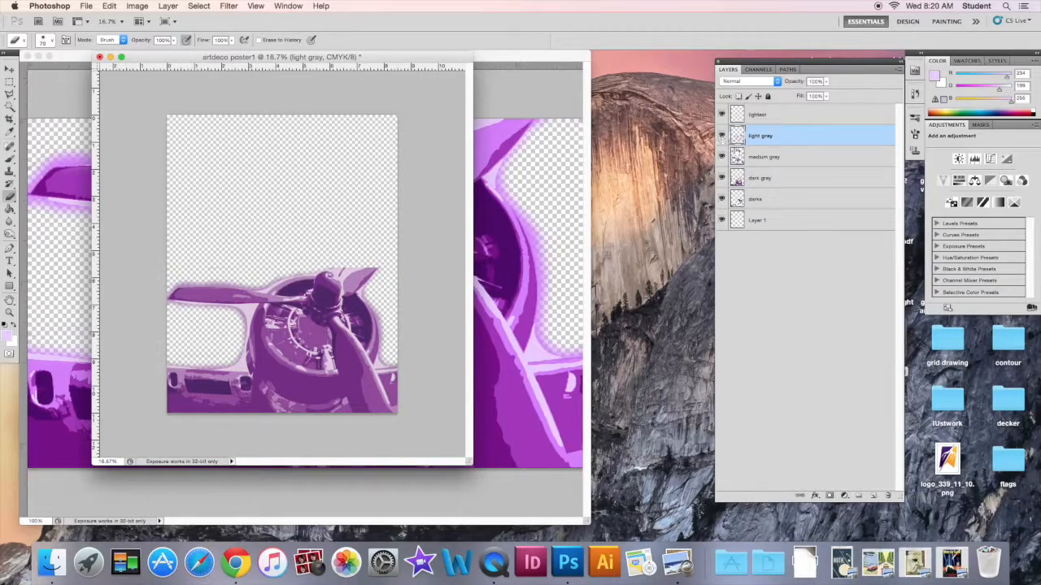
pyautogui.click(789, 159)
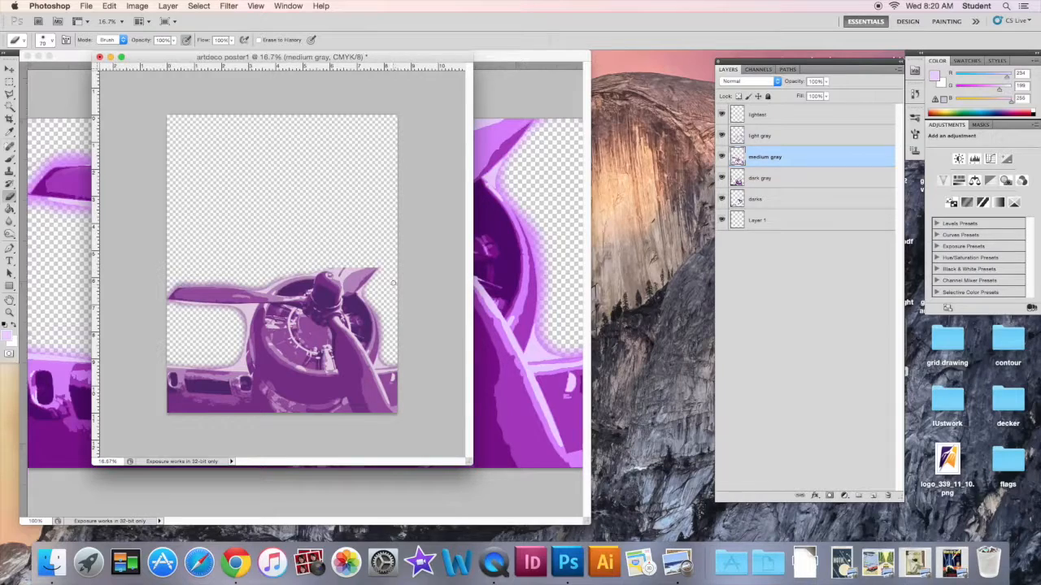
# - Add a new layer directly above Layer 1 and name it background
pyautogui.click(796, 221)
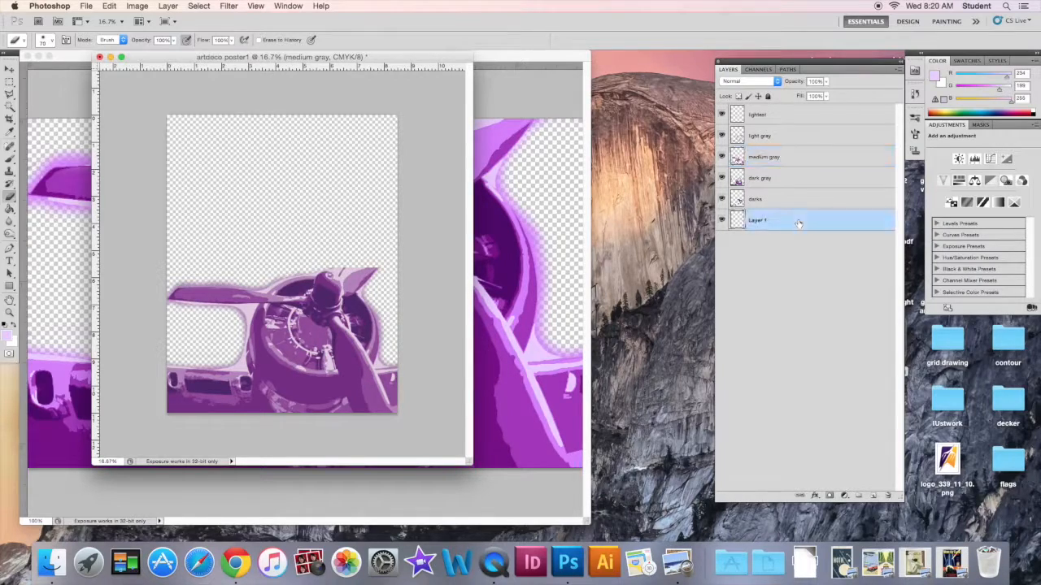
pyautogui.click(873, 494)
pyautogui.doubleClick(757, 220)
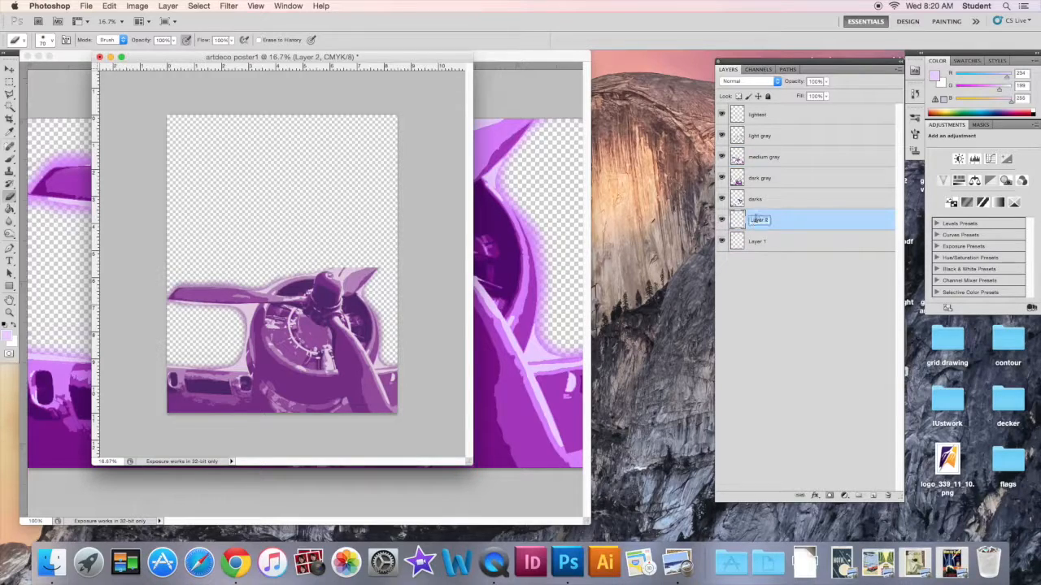
pyautogui.write('bl')
pyautogui.write('ckground')
pyautogui.press('Return')
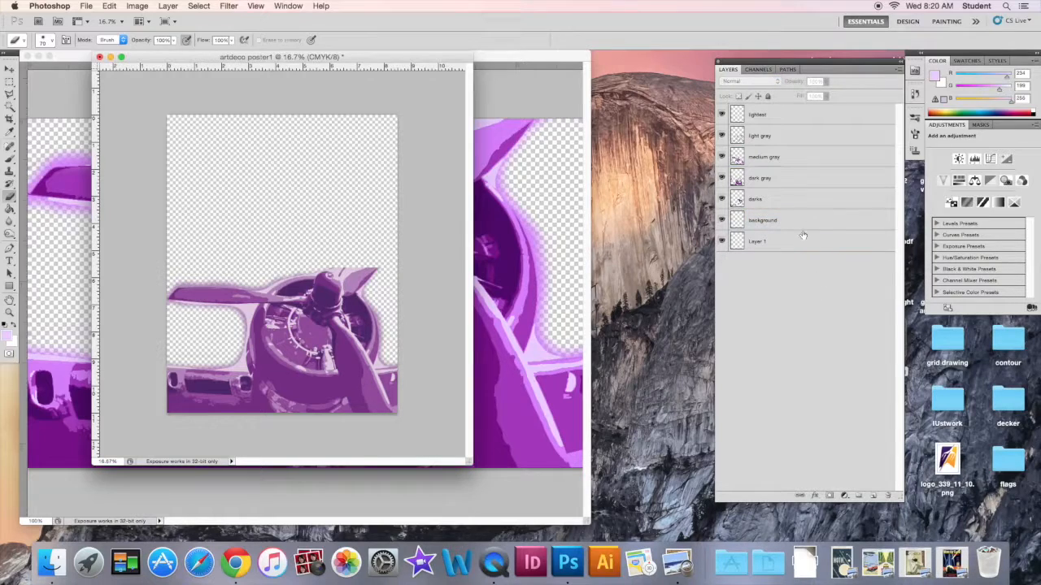
# - Fill the background layer with purple #90479b sampled from the airplane artwork
pyautogui.click(9, 209)
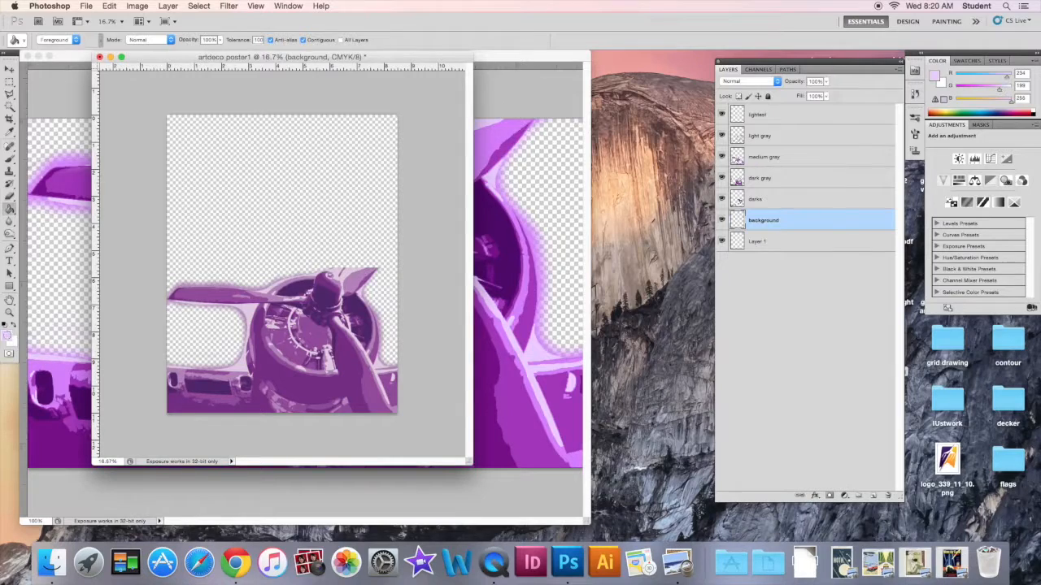
pyautogui.click(8, 334)
pyautogui.click(372, 383)
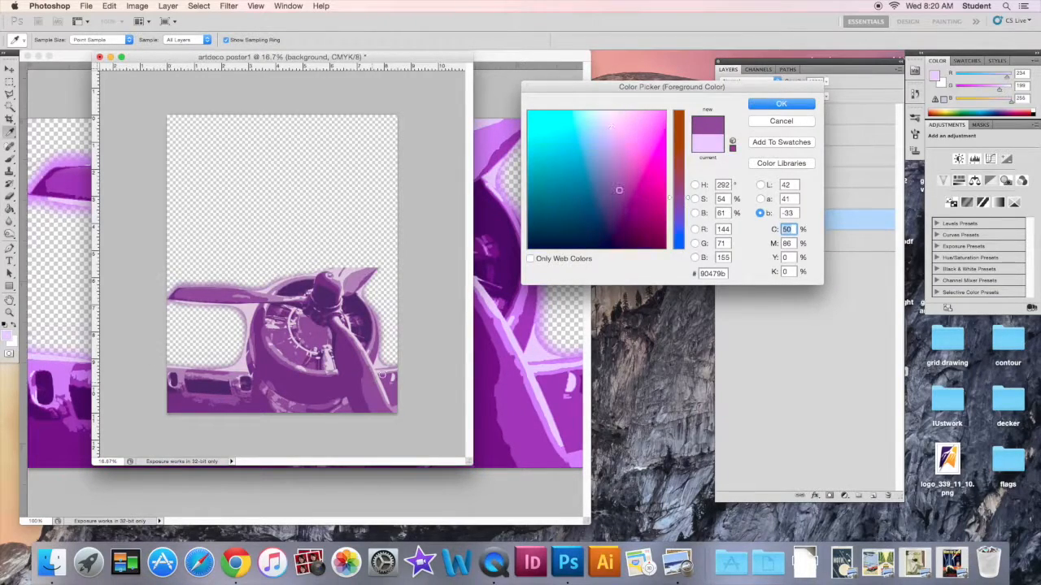
pyautogui.click(781, 104)
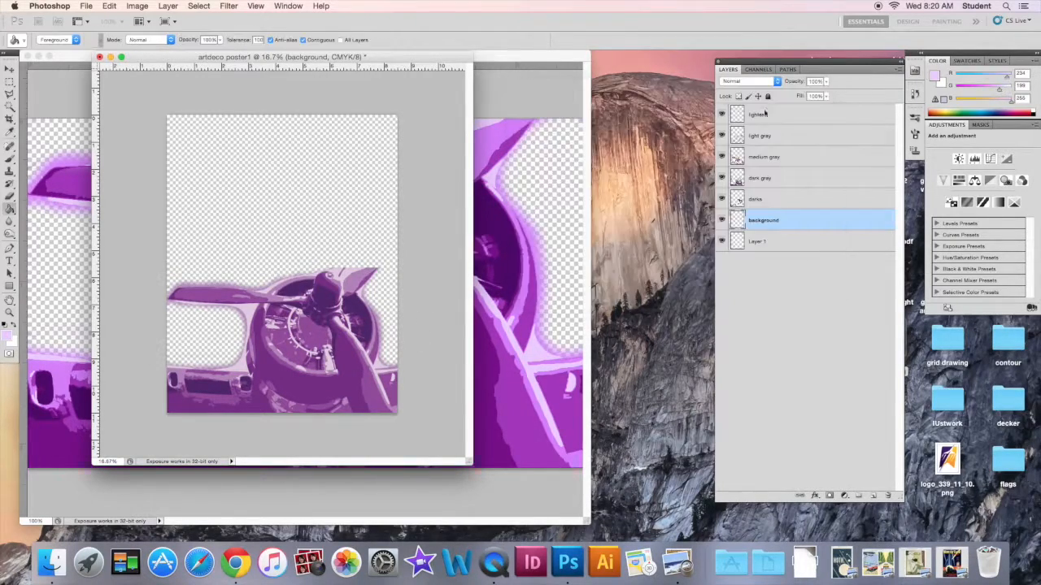
pyautogui.click(245, 206)
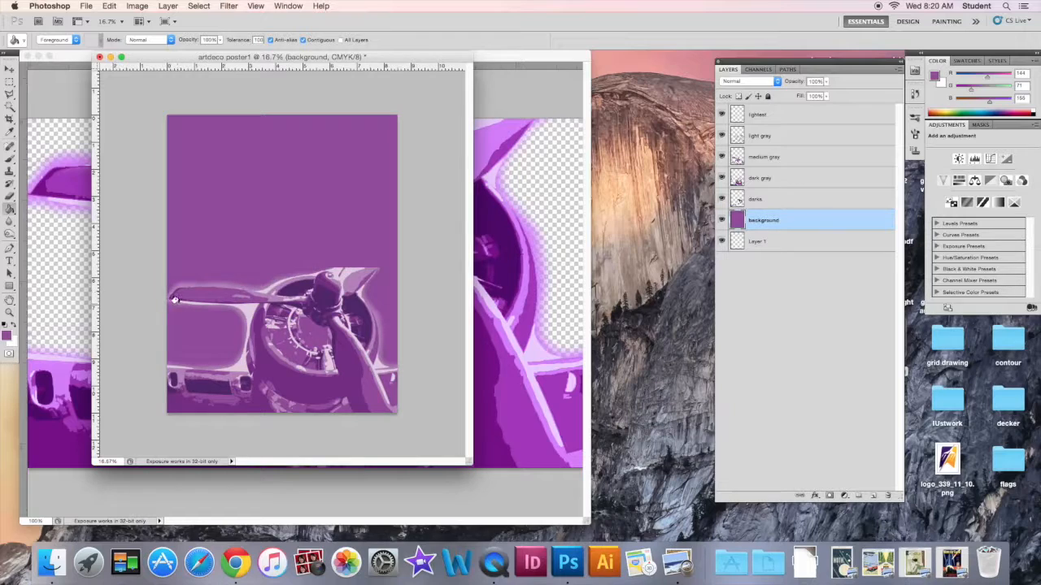
# - Fill the background layer with the lighter purple #b262bb using the Paint Bucket
pyautogui.click(6, 336)
pyautogui.moveTo(619, 192); pyautogui.dragTo(619, 174)
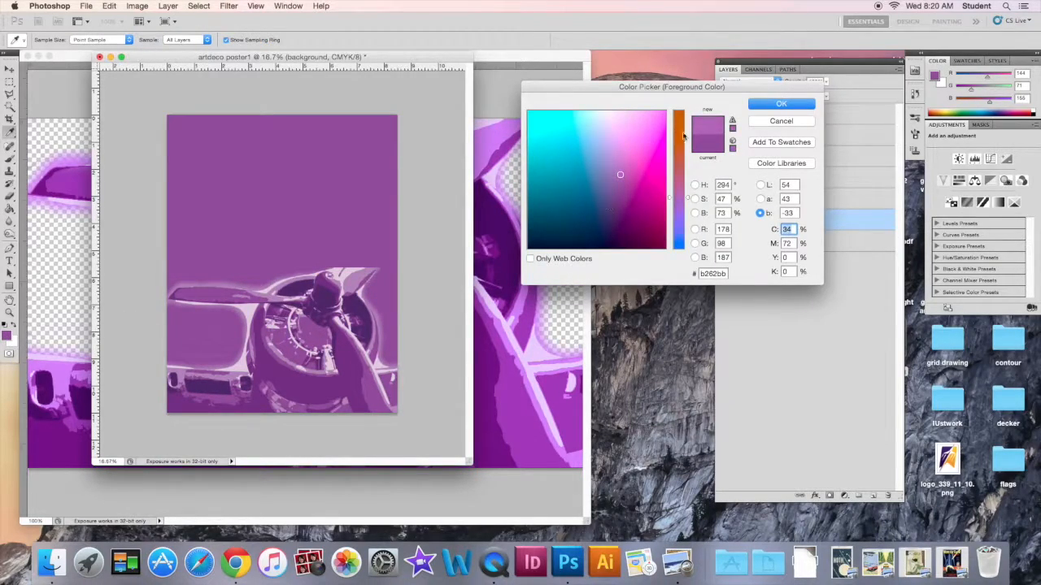
pyautogui.click(779, 104)
pyautogui.press('g')
pyautogui.click(311, 202)
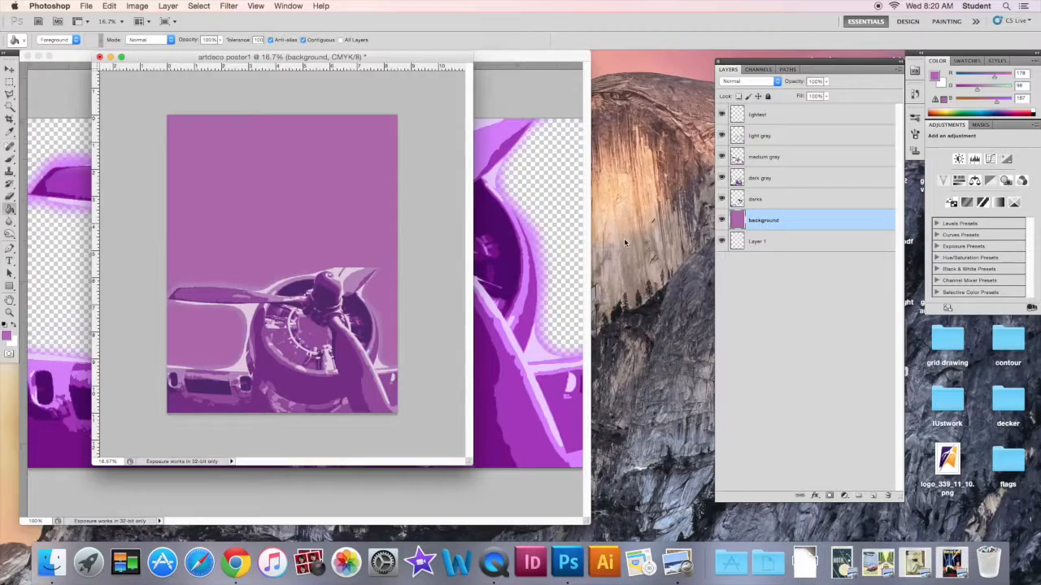
pyautogui.doubleClick(736, 221)
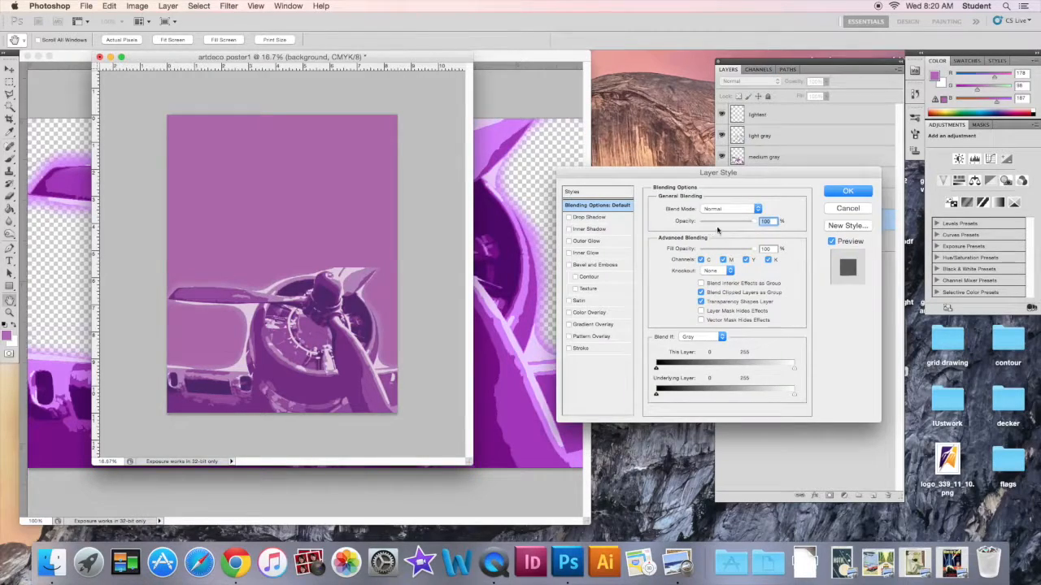
pyautogui.click(845, 209)
pyautogui.press('g')
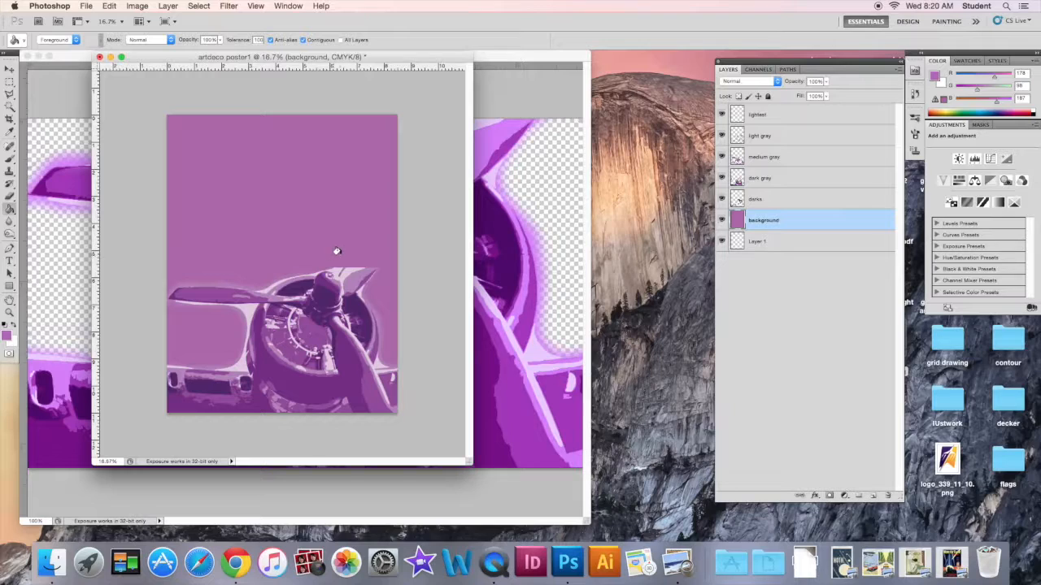
# - On a new layer above background, outline a narrow vertical ray with the Polygonal Lasso, from the page's bottom centre to about 1.5 inches wide at the top
pyautogui.click(872, 495)
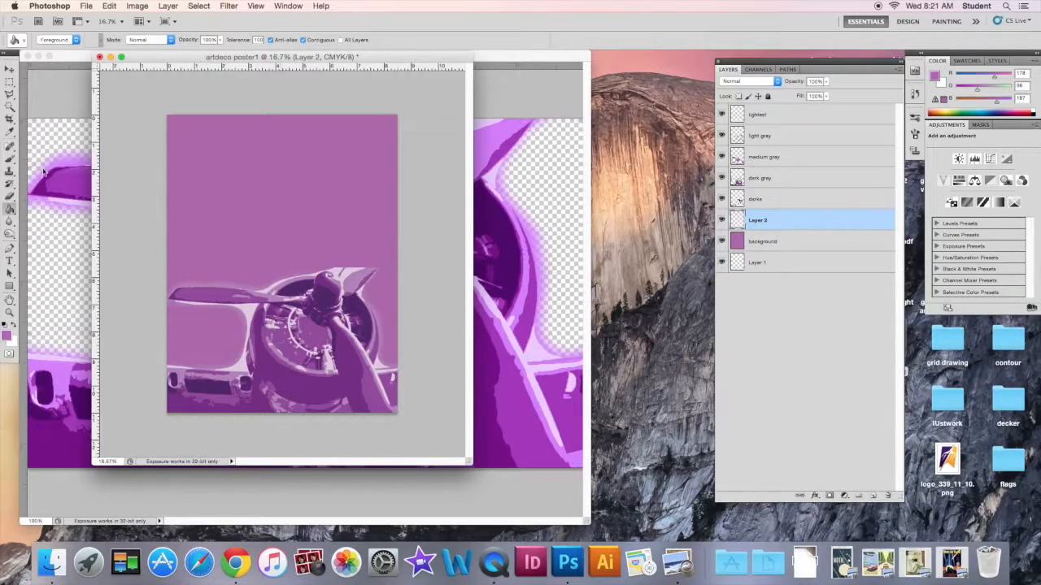
pyautogui.click(10, 96)
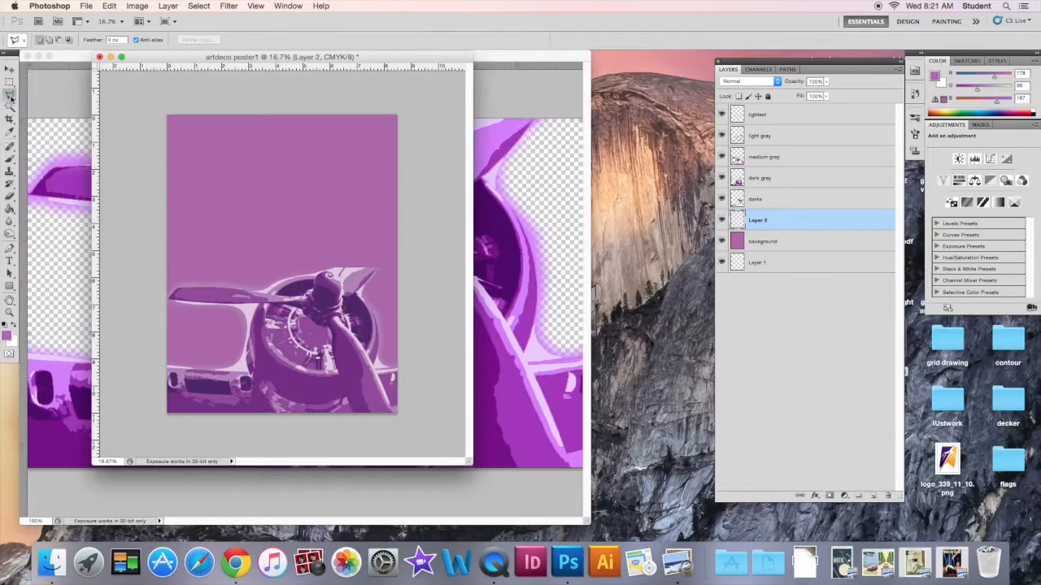
pyautogui.click(10, 98)
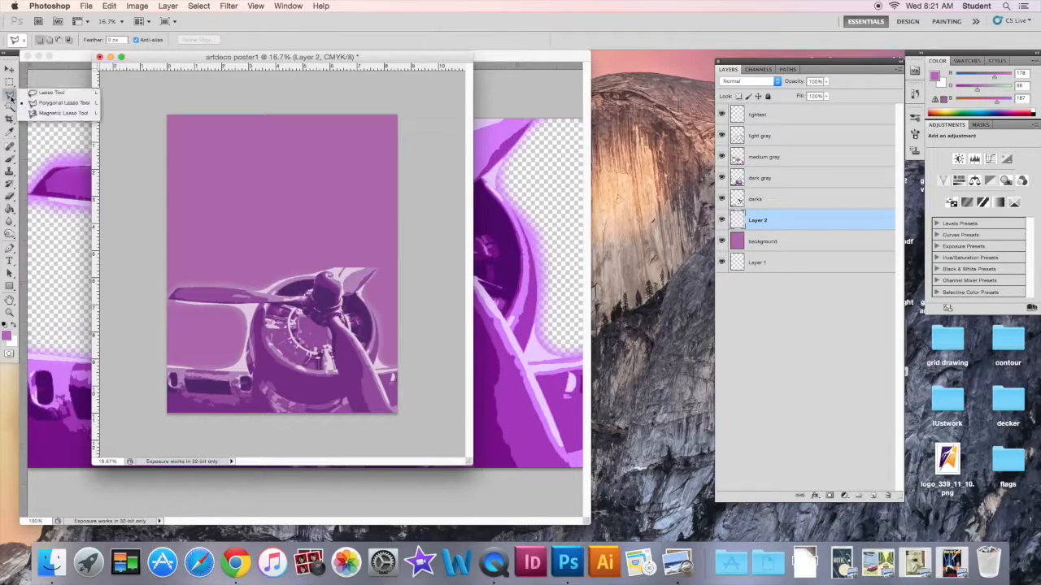
pyautogui.click(57, 103)
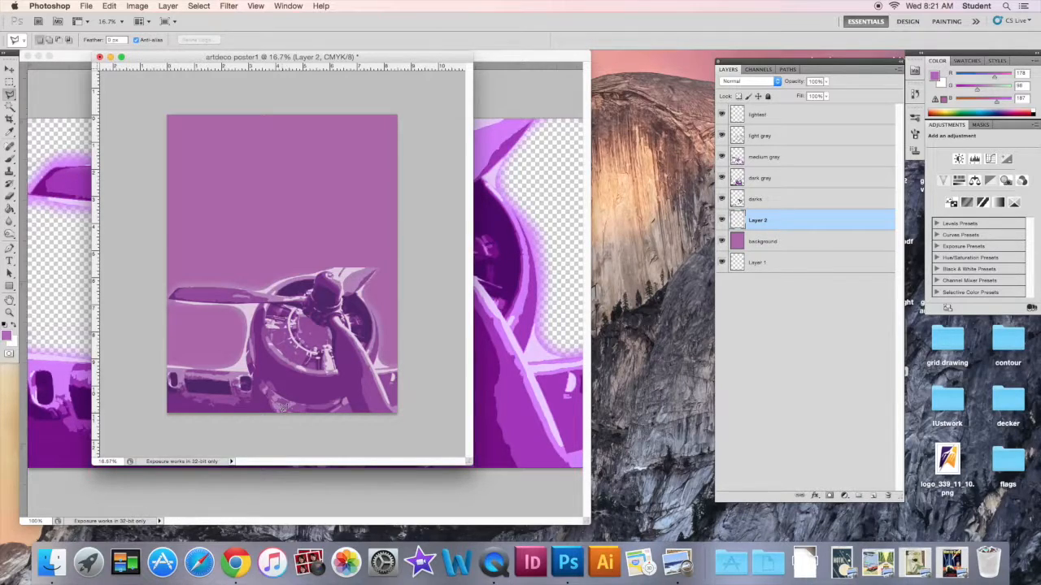
pyautogui.click(283, 408)
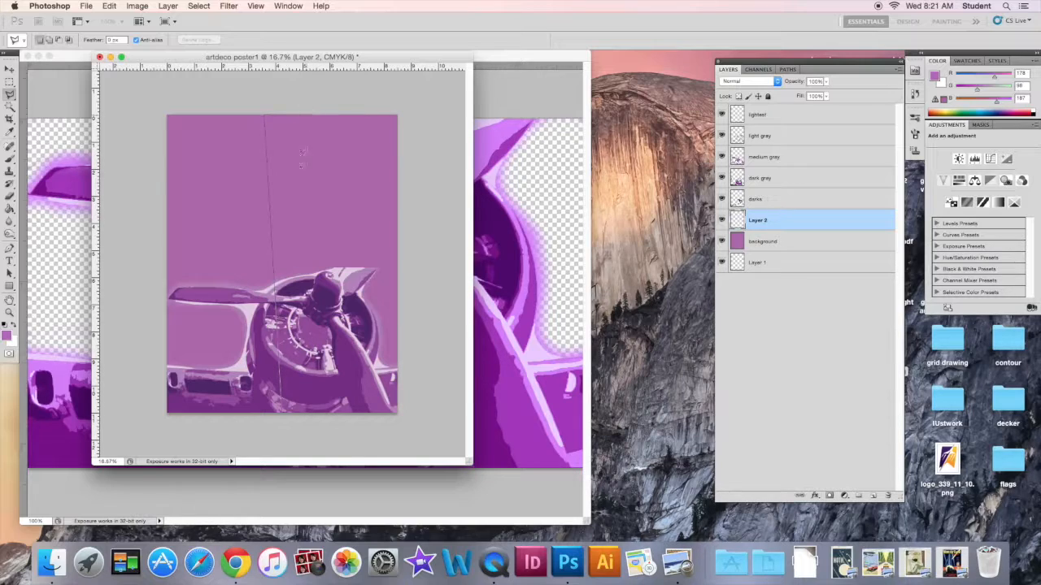
pyautogui.click(282, 409)
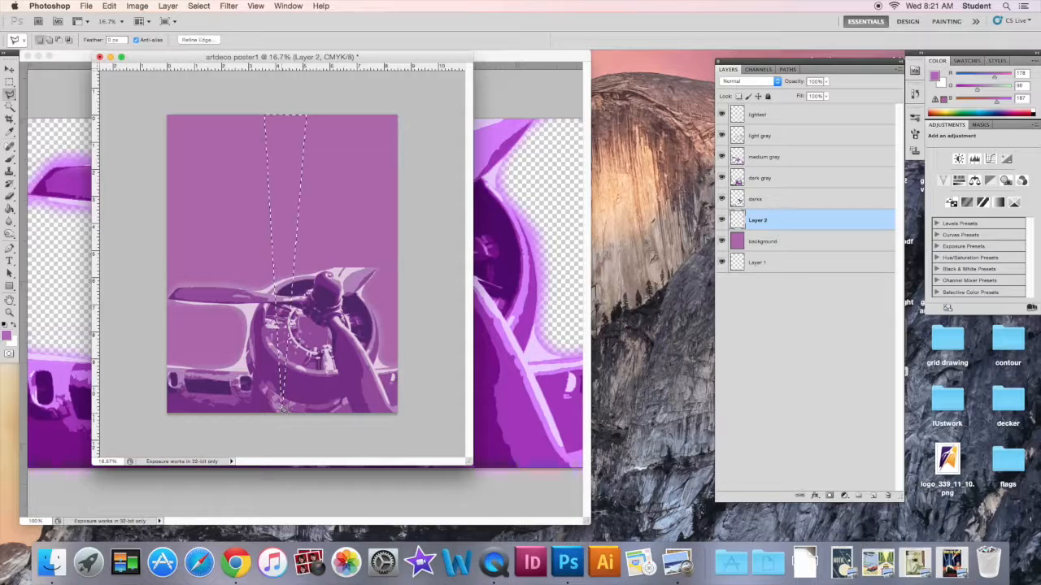
# - Fill the ray selection with pale lavender #e0c8e1 sampled from the artwork, and deselect it
pyautogui.click(9, 212)
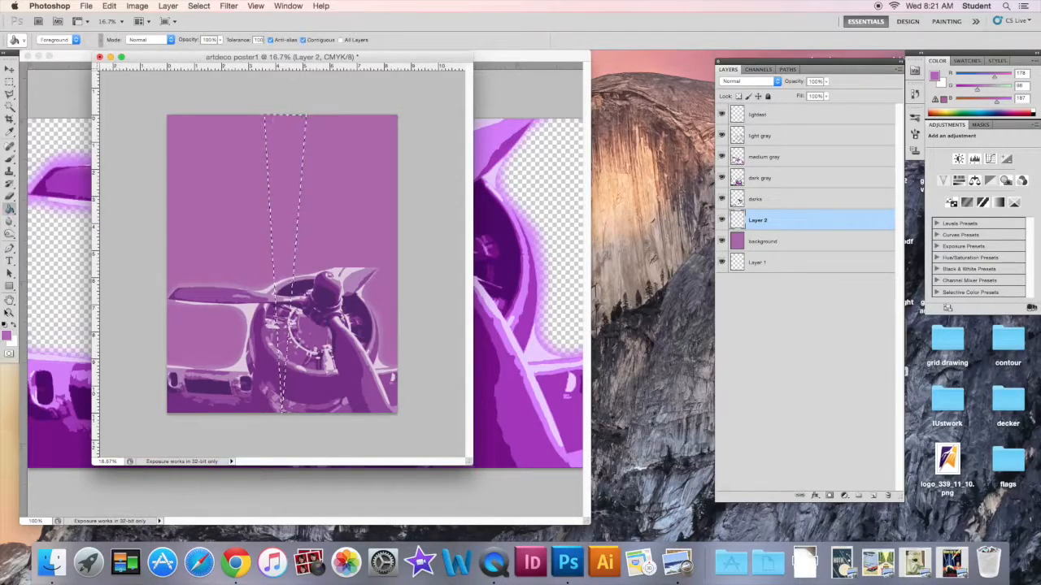
pyautogui.click(8, 336)
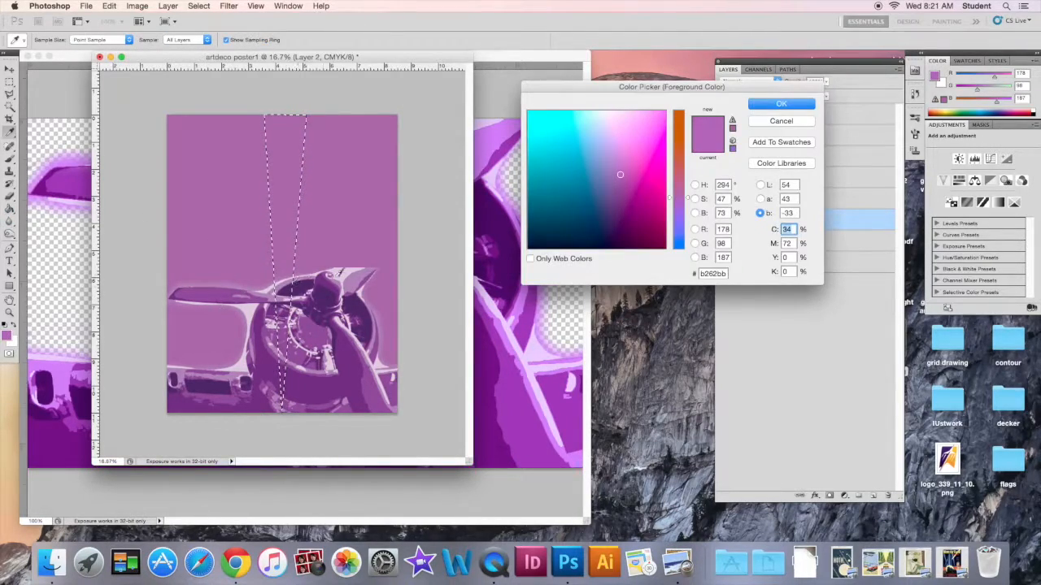
pyautogui.click(604, 134)
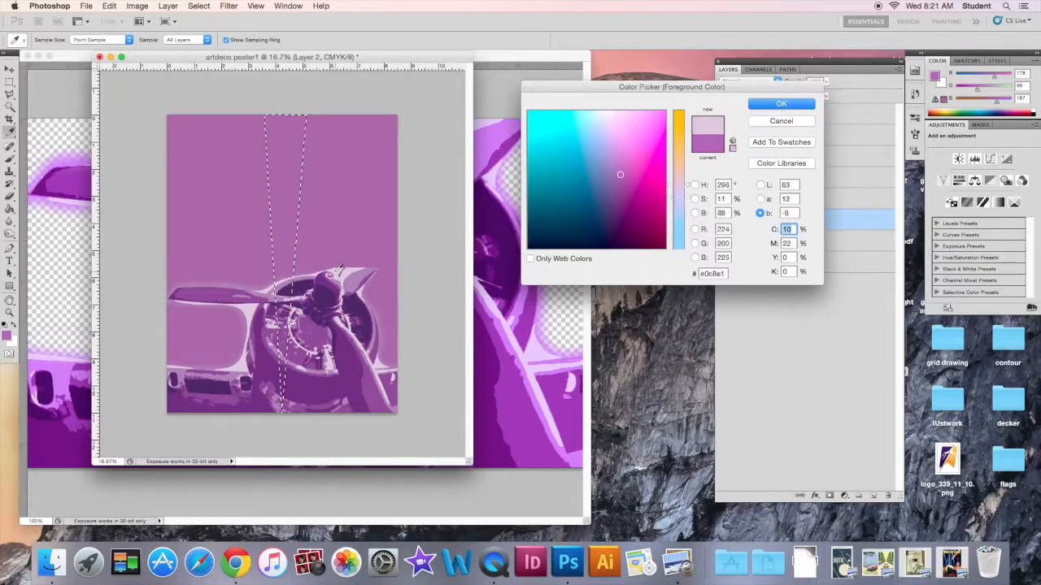
pyautogui.click(780, 104)
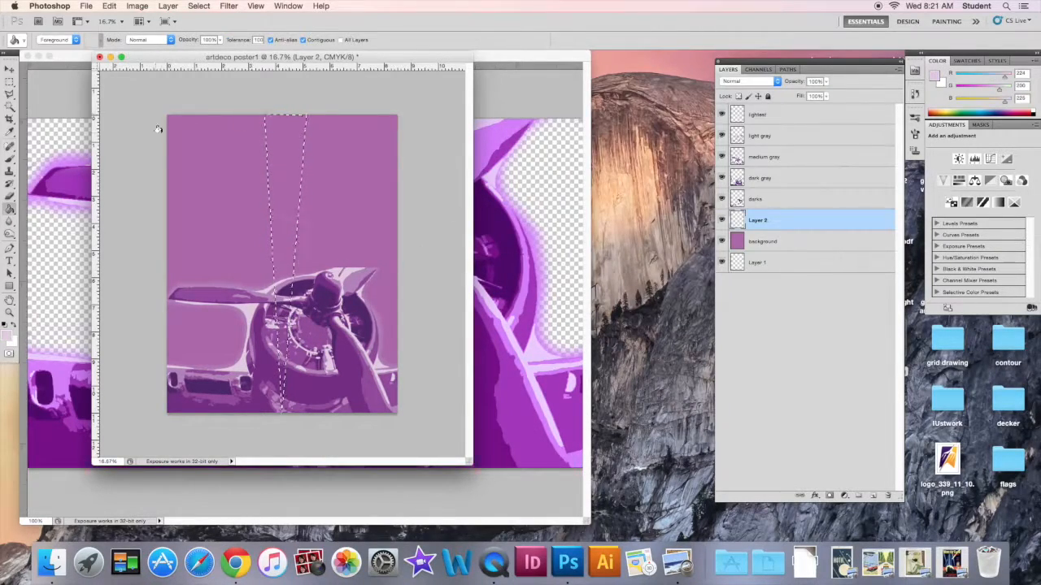
pyautogui.click(286, 135)
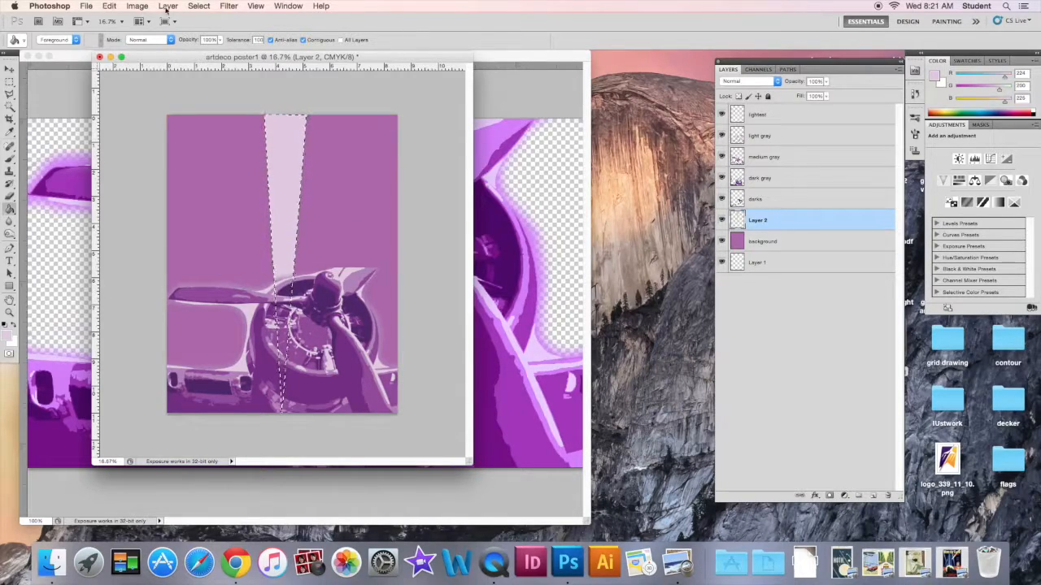
pyautogui.click(198, 6)
pyautogui.click(210, 29)
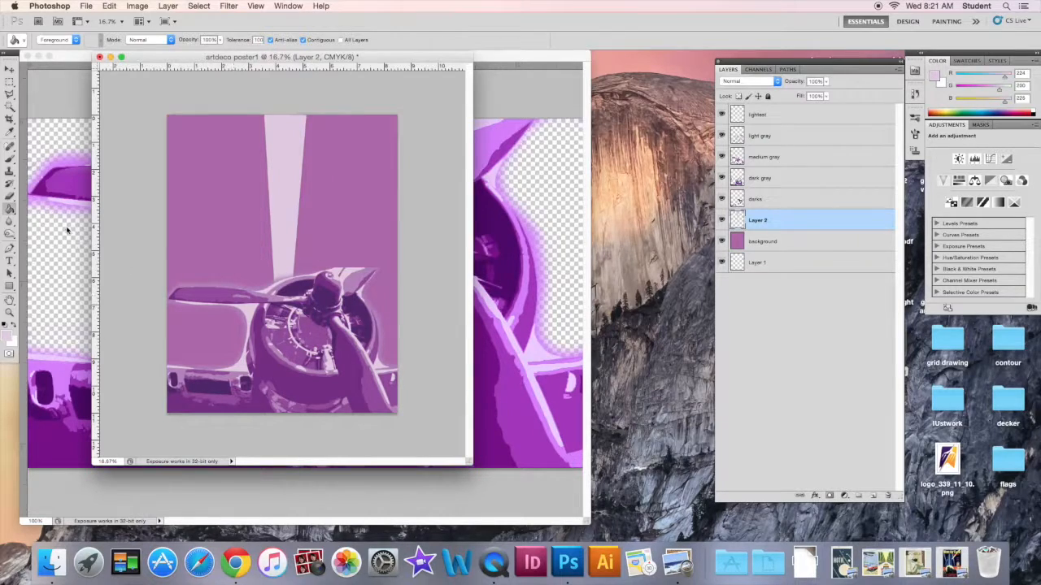
# - Outline a second ray from the page's bottom centre to about 1.2 inches wide at the top, left of the central ray; fill it lavender and deselect
pyautogui.click(11, 94)
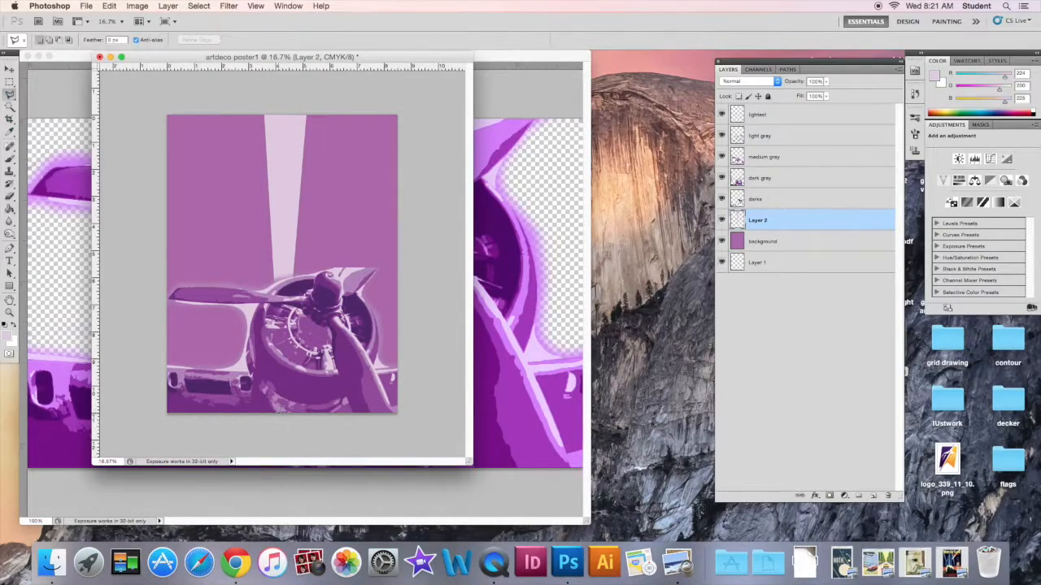
pyautogui.moveTo(280, 406)
pyautogui.mouseDown()
pyautogui.moveTo(218, 151)
pyautogui.moveTo(234, 110)
pyautogui.mouseUp()
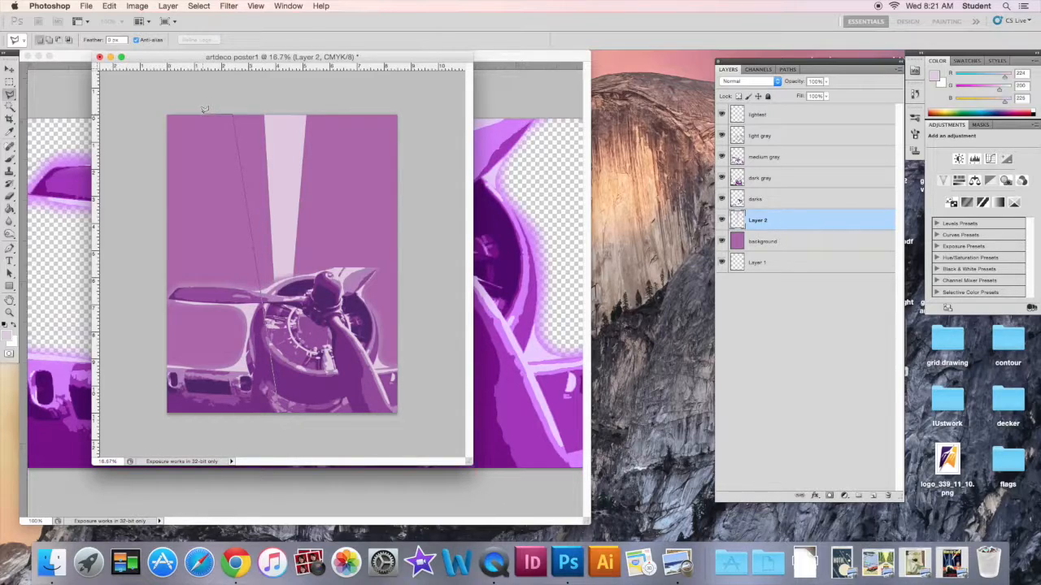
pyautogui.moveTo(260, 325); pyautogui.dragTo(281, 411)
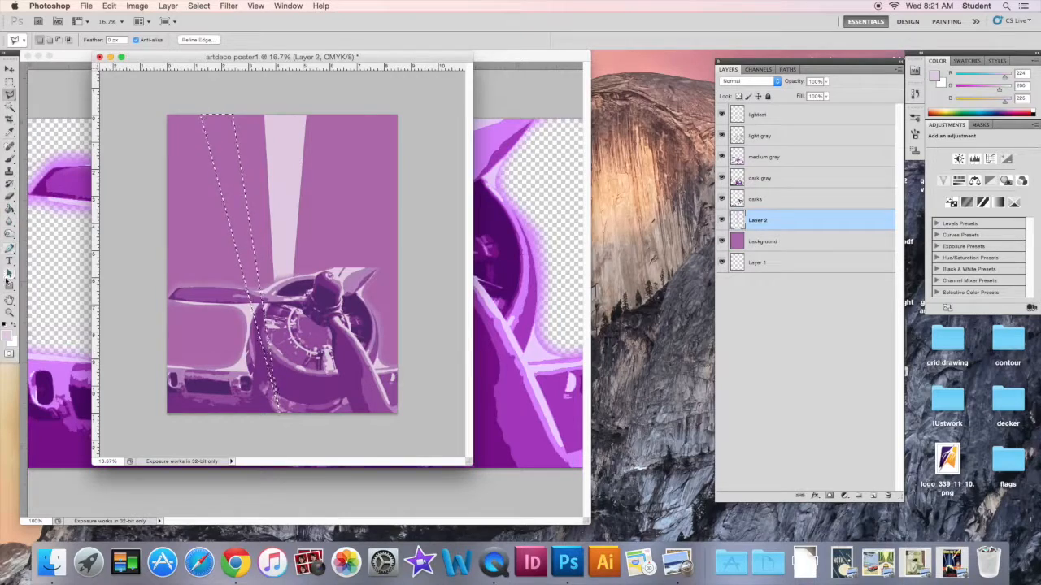
pyautogui.click(10, 209)
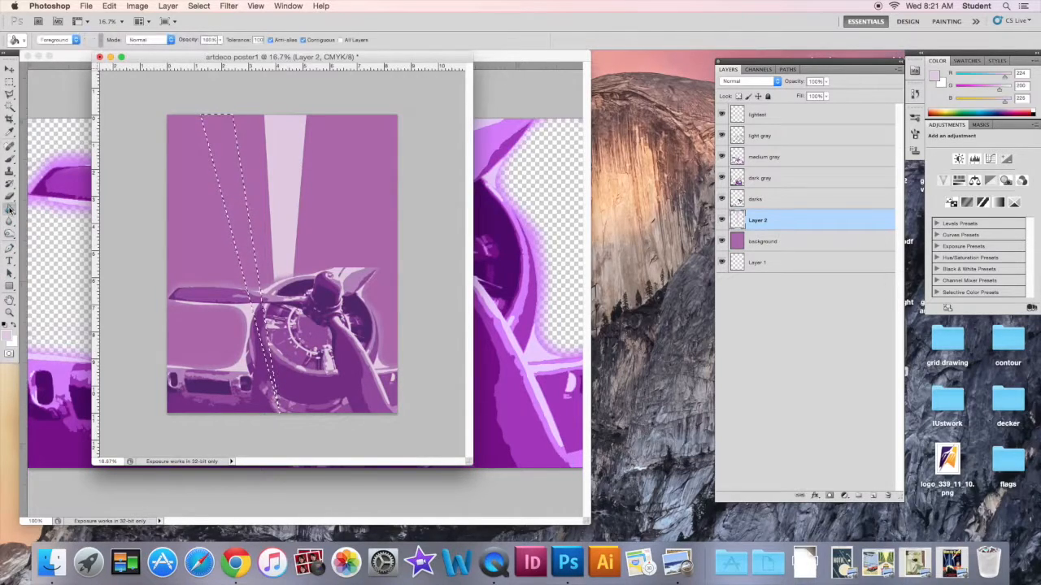
pyautogui.click(208, 150)
pyautogui.click(199, 5)
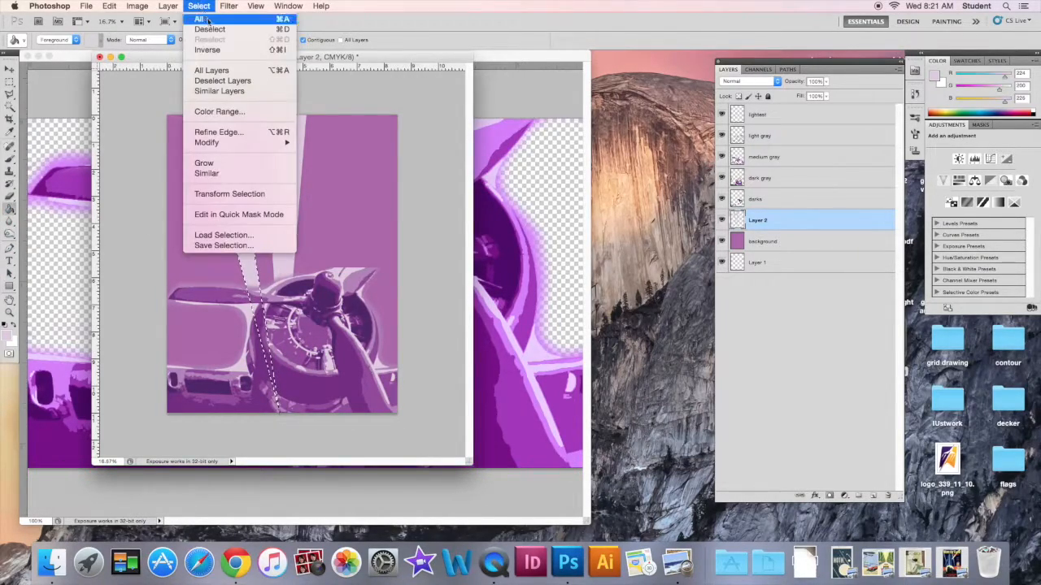
pyautogui.click(208, 33)
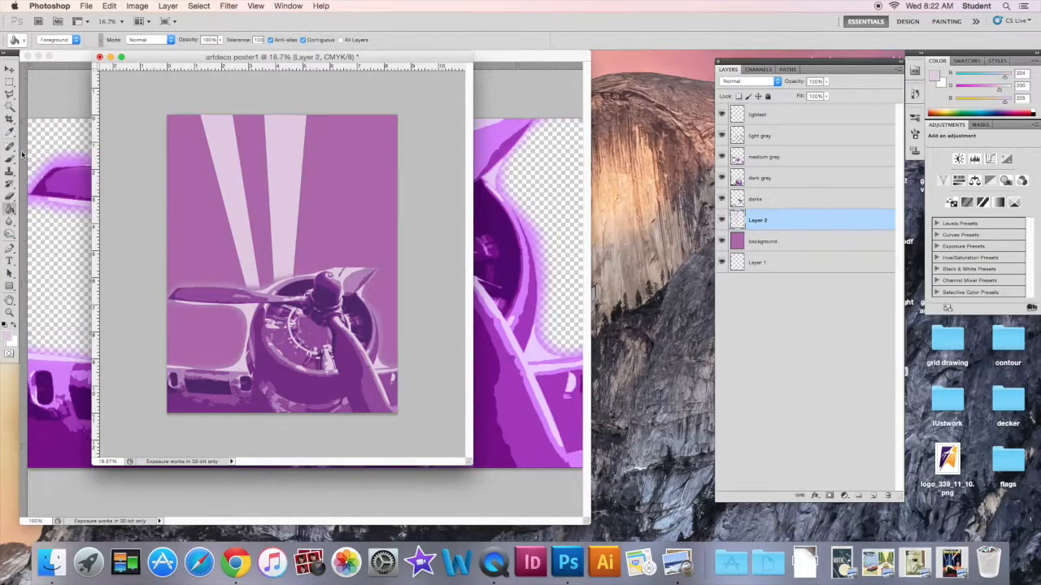
# - Add a matching lavender ray from the page's bottom centre to the top edge, right of the central ray, and deselect it
pyautogui.click(9, 94)
pyautogui.moveTo(278, 408)
pyautogui.mouseDown()
pyautogui.moveTo(328, 236)
pyautogui.moveTo(323, 156)
pyautogui.mouseUp()
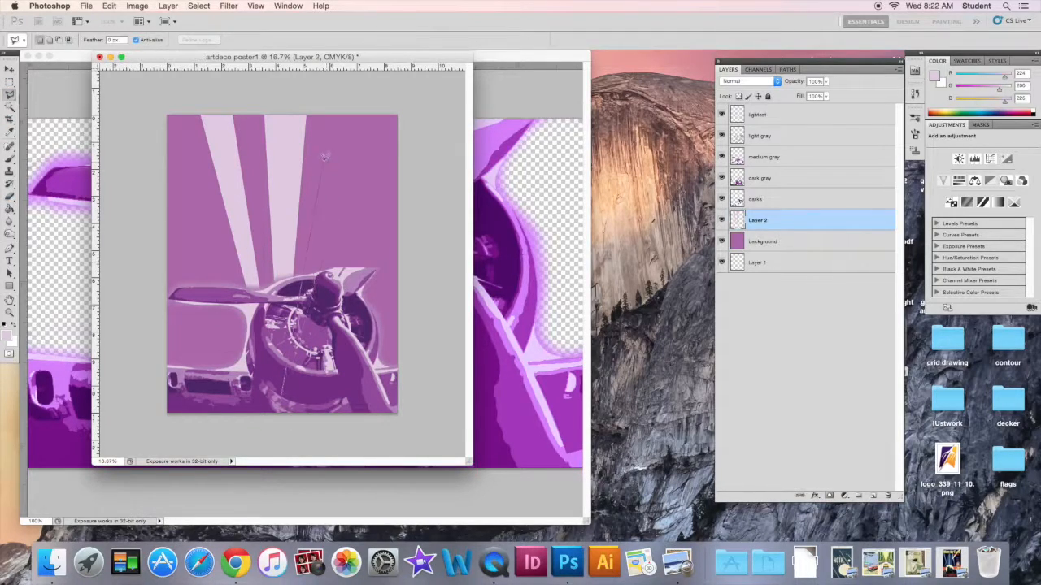
pyautogui.click(337, 112)
pyautogui.click(280, 413)
pyautogui.click(9, 209)
pyautogui.click(335, 146)
pyautogui.click(200, 7)
pyautogui.click(210, 30)
# - Add a lavender ray from the bottom centre to the page's top-left corner, reaching about 1.9 inches down the left edge, and deselect it
pyautogui.press('l')
pyautogui.click(279, 412)
pyautogui.click(168, 116)
pyautogui.click(167, 166)
pyautogui.click(279, 412)
pyautogui.click(10, 209)
pyautogui.click(185, 187)
pyautogui.click(199, 7)
pyautogui.click(209, 29)
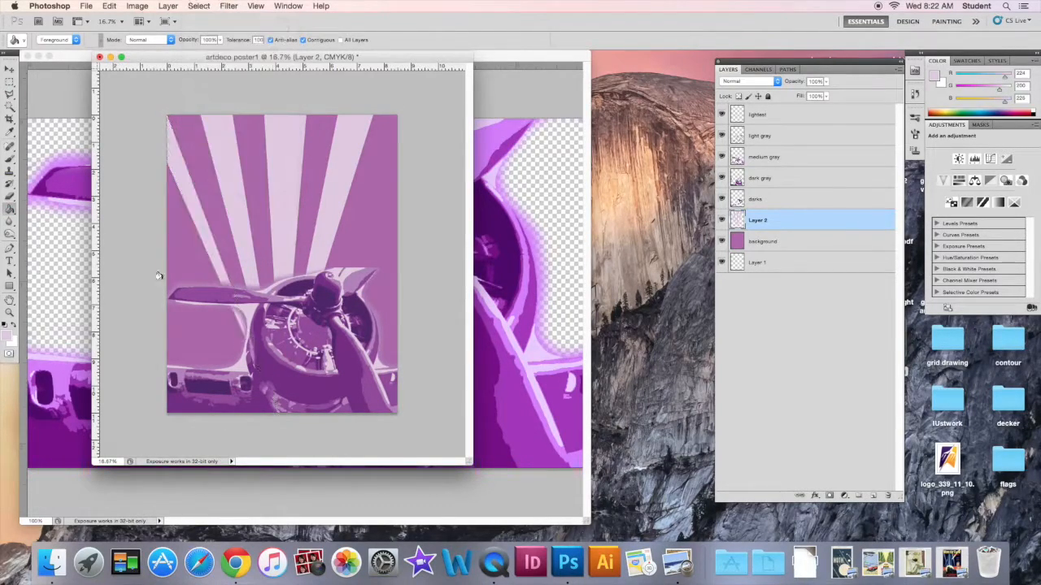
# - Add a matching lavender ray from the bottom centre to the page's top-right corner and deselect it
pyautogui.click(10, 94)
pyautogui.click(279, 412)
pyautogui.click(399, 166)
pyautogui.click(279, 412)
pyautogui.click(10, 209)
pyautogui.click(376, 176)
pyautogui.click(199, 7)
pyautogui.click(209, 29)
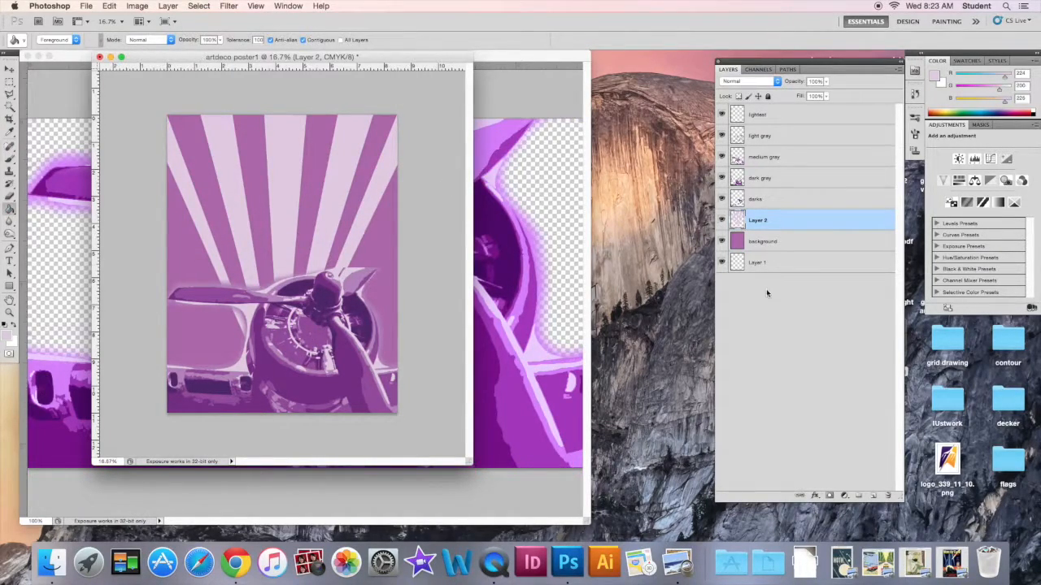
# - Rename the rays layer as radials
pyautogui.doubleClick(758, 222)
pyautogui.write('rays')
pyautogui.press('Return')
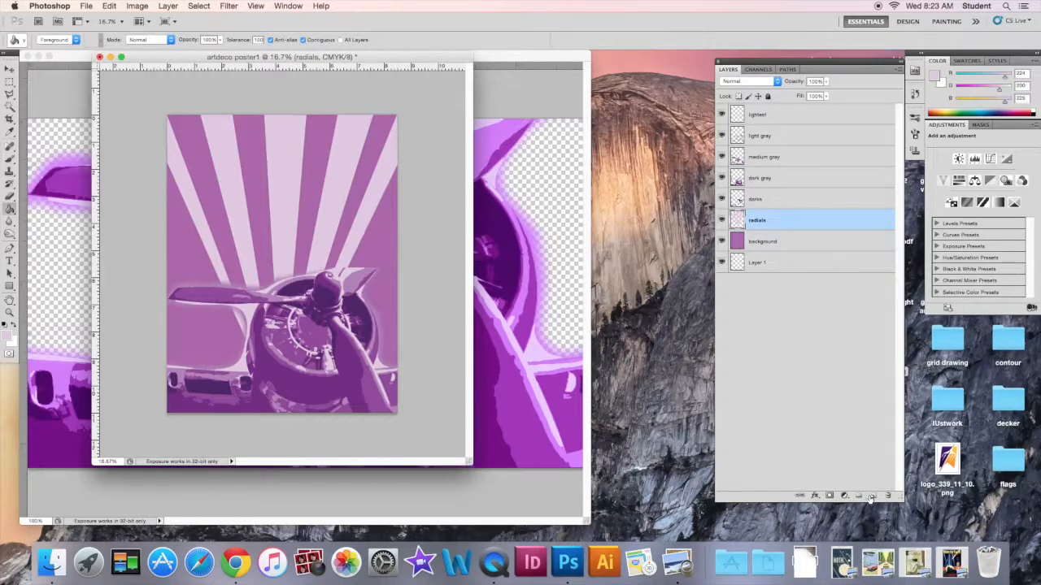
# - On a new layer above radials, draw a full-width rectangle about 1.9 inches tall above the engine, in dark purple #712a84 sampled from the artwork
pyautogui.click(873, 495)
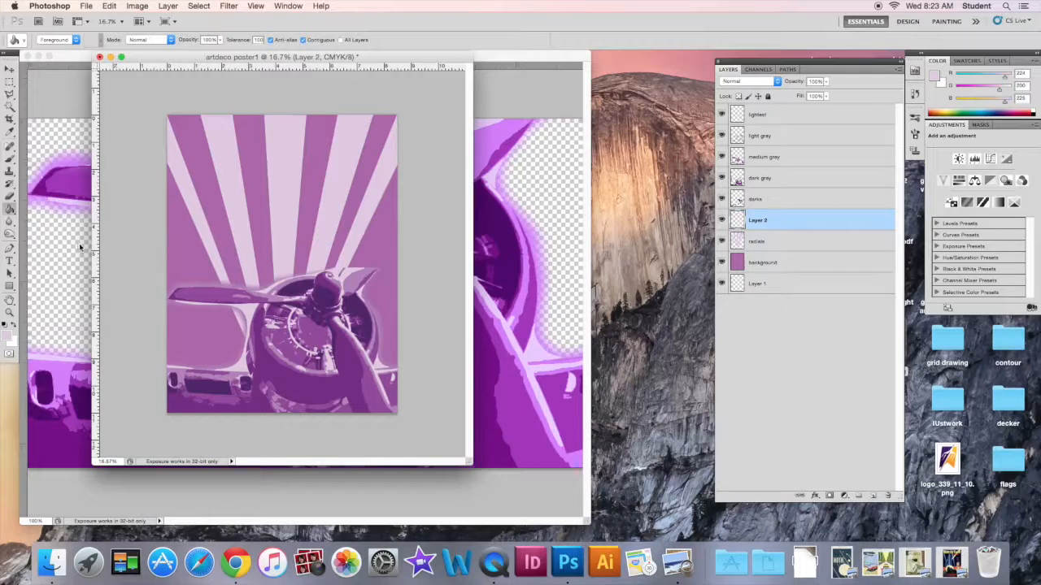
pyautogui.moveTo(10, 286); pyautogui.dragTo(47, 286)
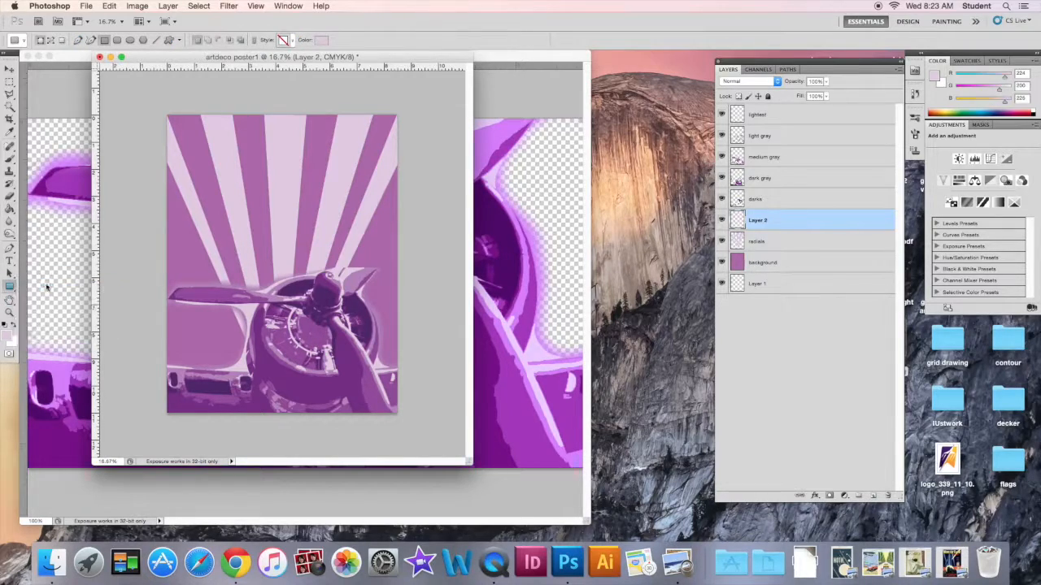
pyautogui.click(7, 336)
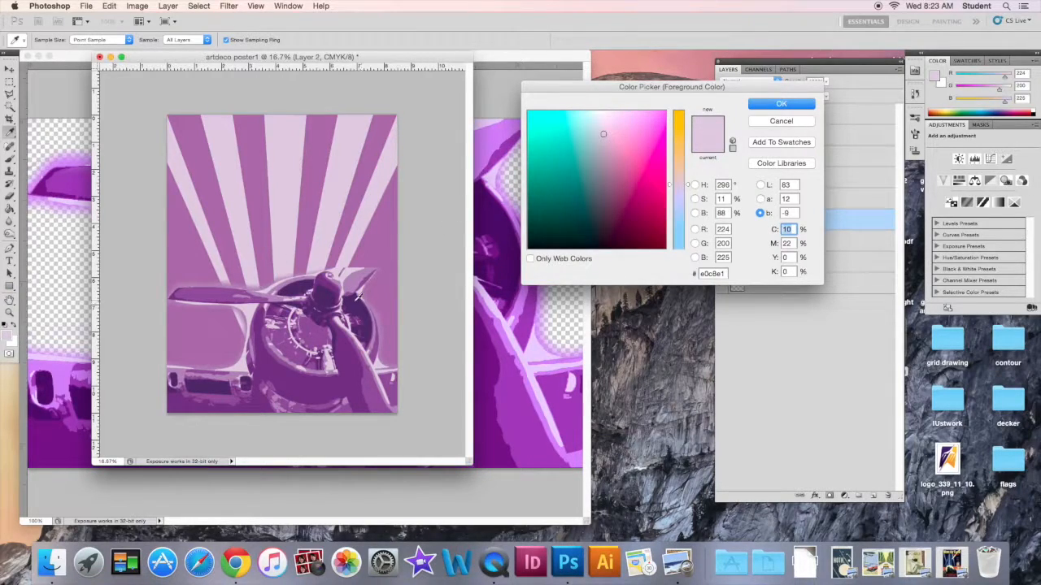
pyautogui.click(276, 368)
pyautogui.click(780, 103)
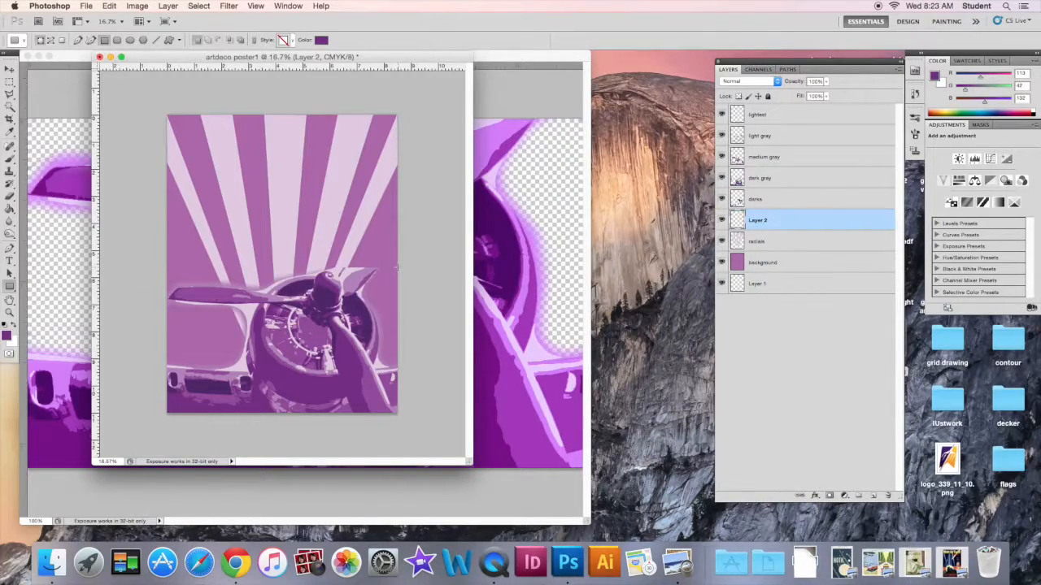
pyautogui.moveTo(397, 268); pyautogui.dragTo(166, 216)
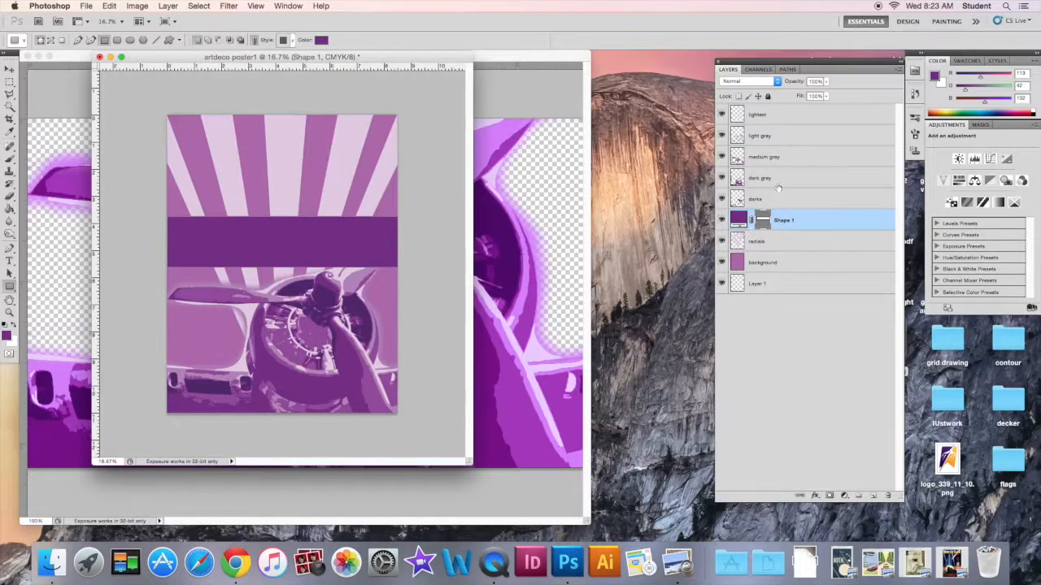
# - Lower the purple band's opacity to 64% and duplicate its layer
pyautogui.moveTo(829, 85); pyautogui.dragTo(817, 95)
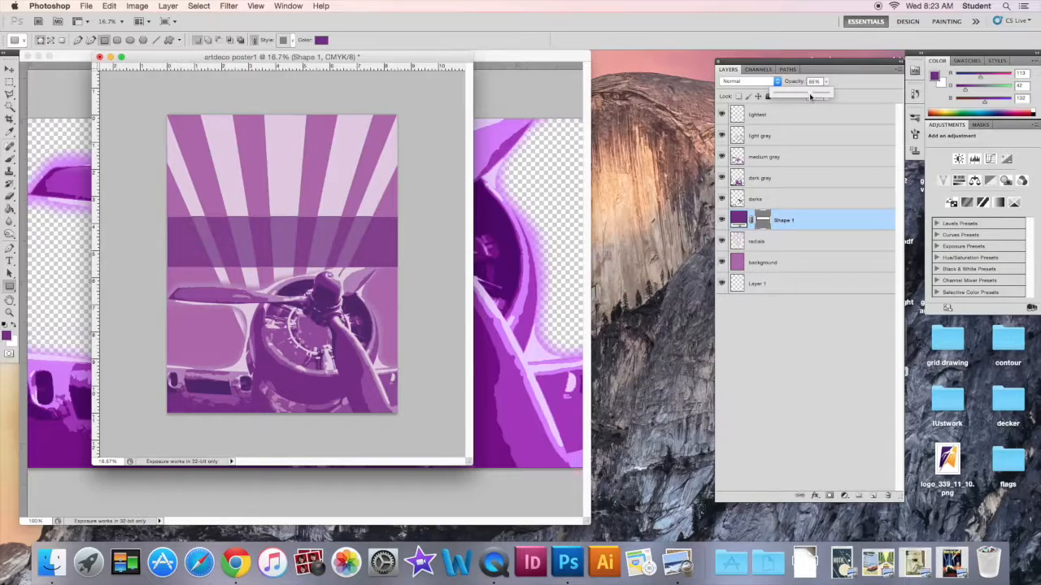
pyautogui.click(825, 222)
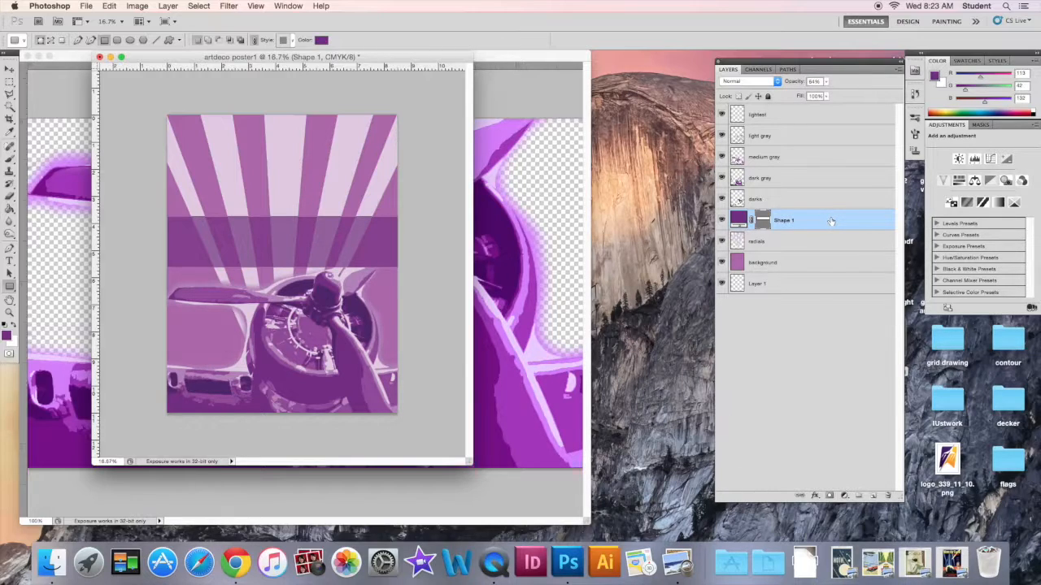
pyautogui.moveTo(830, 221); pyautogui.dragTo(873, 496)
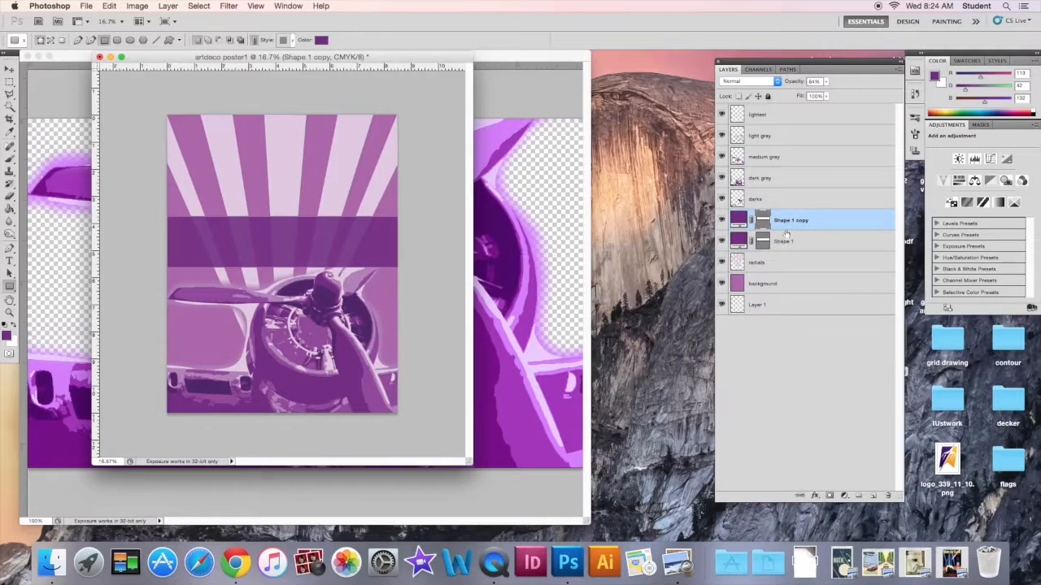
# - Shrink the duplicate band's height to about 79% from both edges so it sits centred within the original band
pyautogui.click(10, 69)
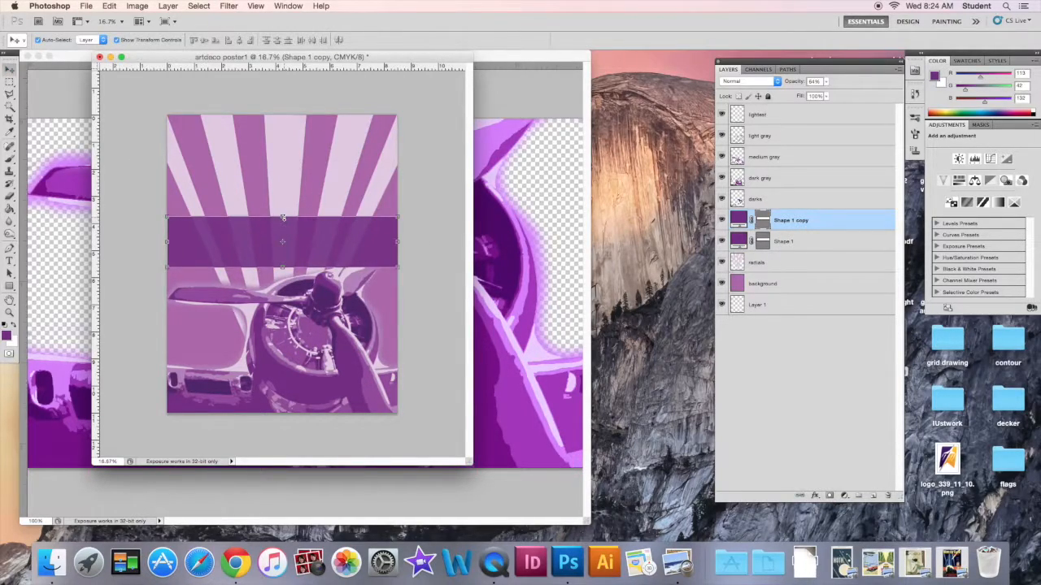
pyautogui.moveTo(283, 218); pyautogui.dragTo(283, 220)
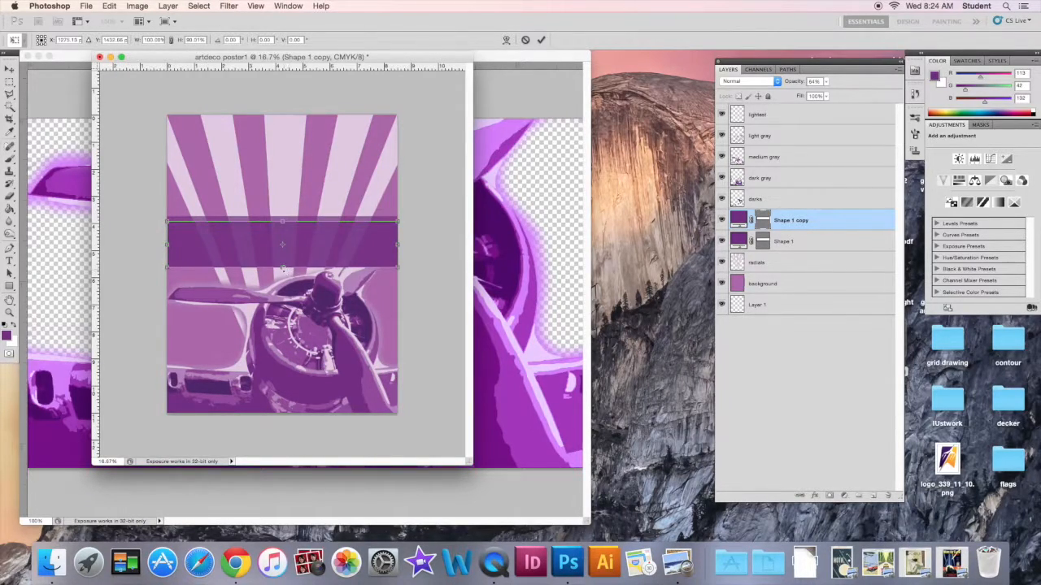
pyautogui.moveTo(283, 267); pyautogui.dragTo(284, 262)
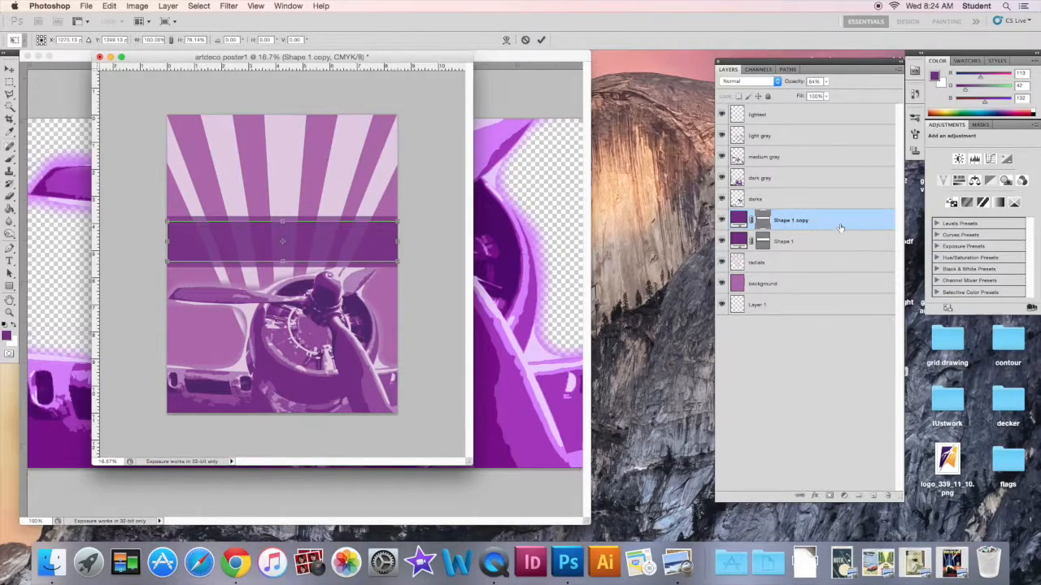
pyautogui.click(541, 40)
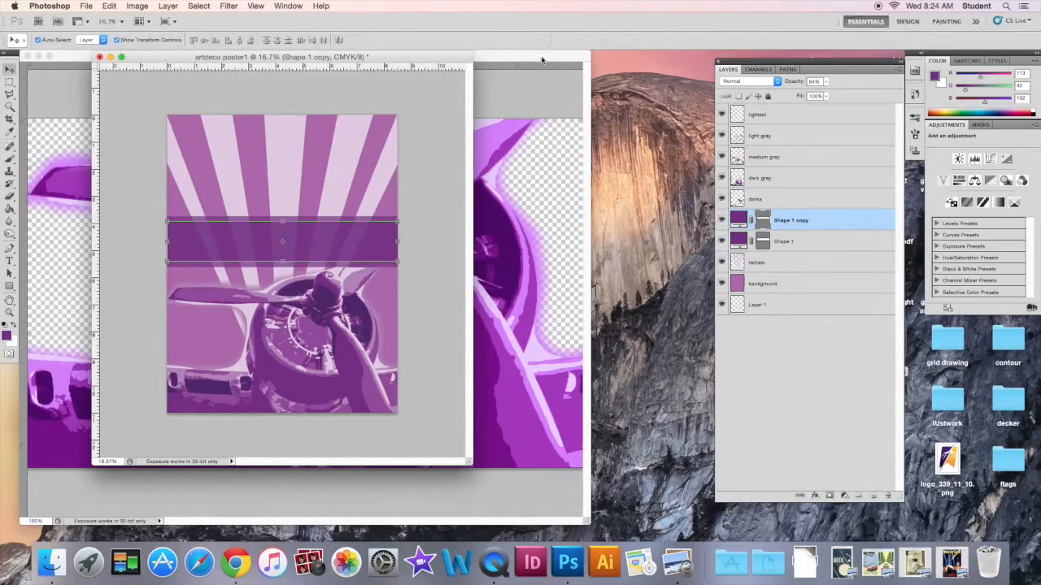
# - Start a text line on the purple band and set its colour to a near-black green
pyautogui.press('t')
pyautogui.press('t')
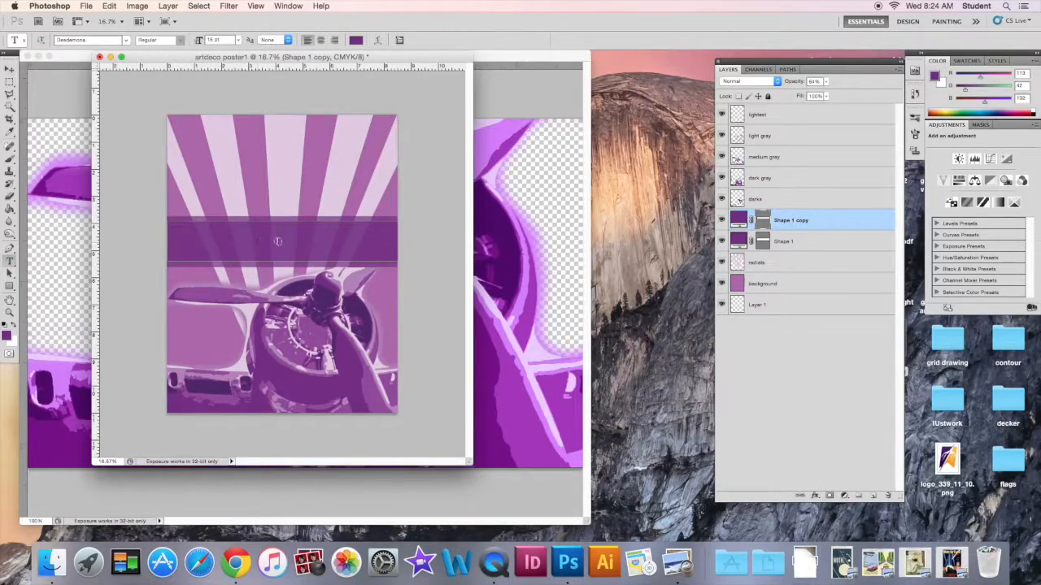
pyautogui.click(270, 242)
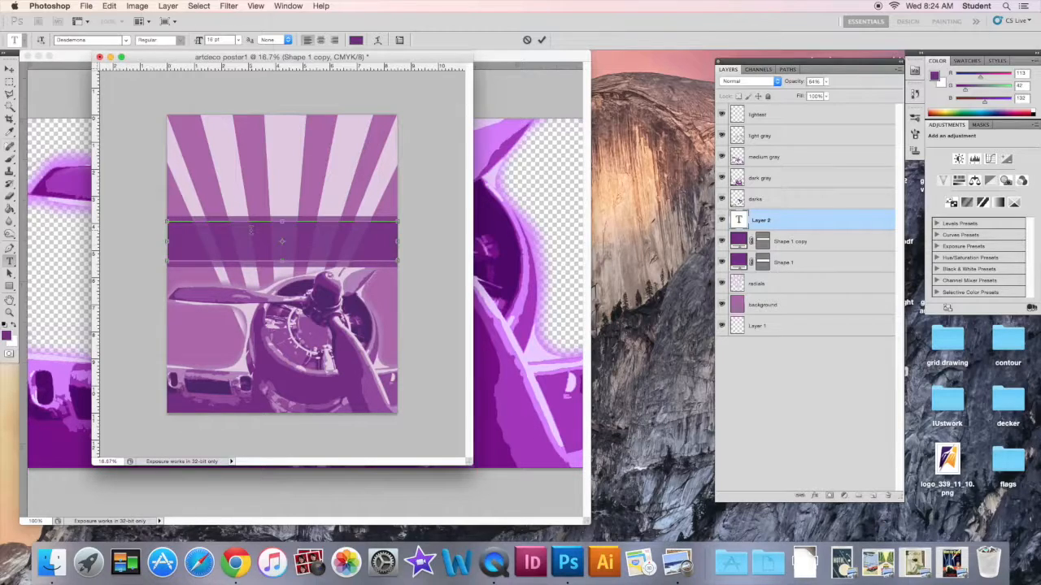
pyautogui.click(356, 41)
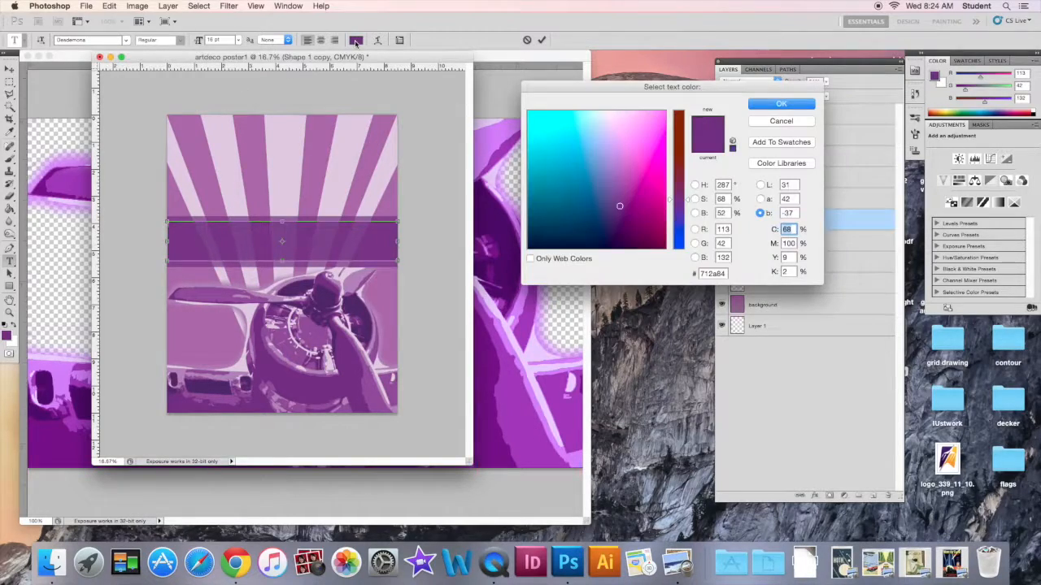
pyautogui.moveTo(680, 207); pyautogui.dragTo(643, 218)
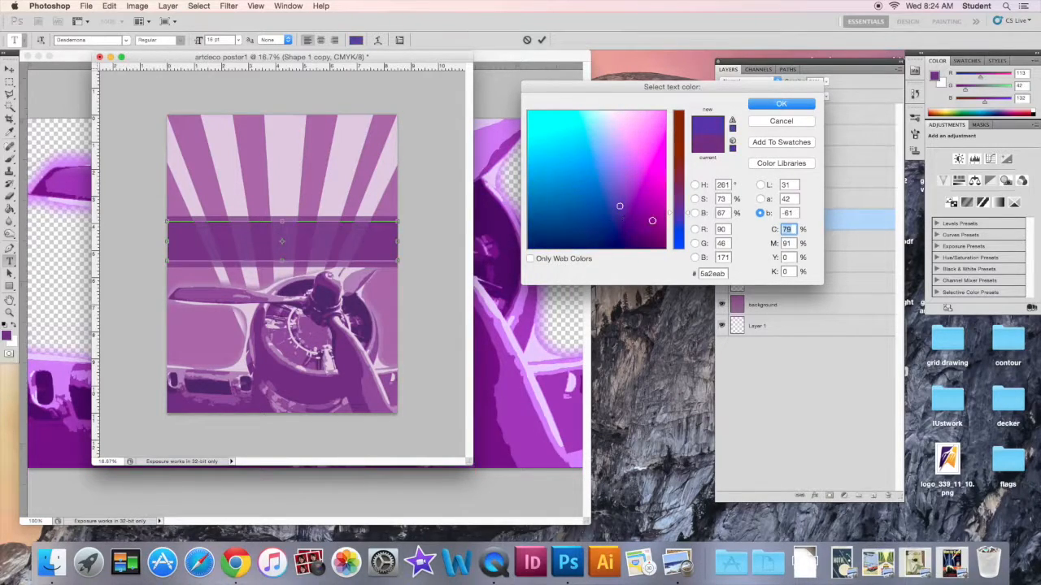
pyautogui.moveTo(680, 174); pyautogui.dragTo(681, 124)
pyautogui.click(541, 241)
pyautogui.moveTo(539, 241); pyautogui.dragTo(528, 247)
pyautogui.click(761, 106)
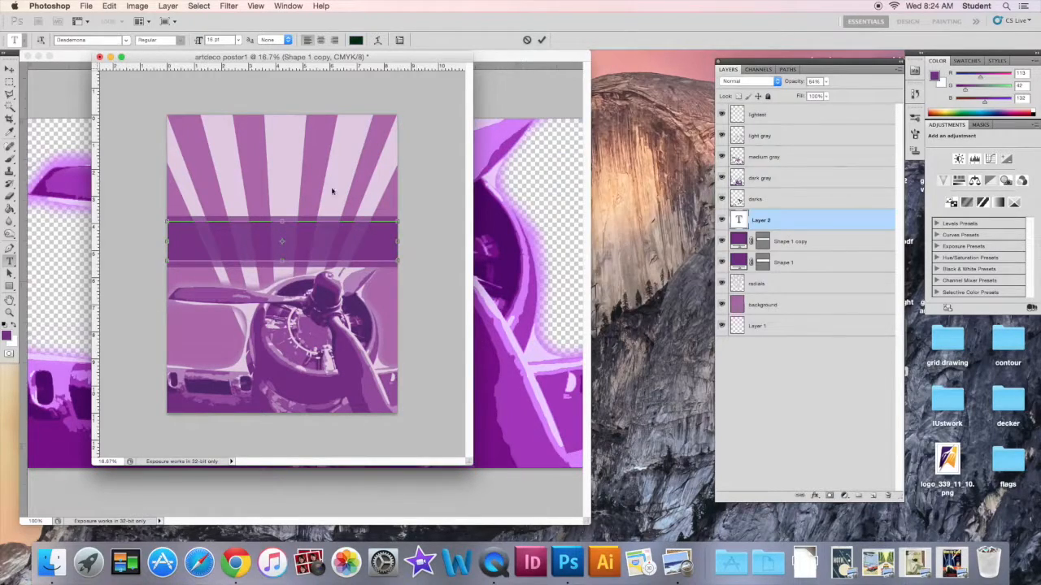
# - Look through the installed fonts for one that suits the poster's title
pyautogui.click(124, 42)
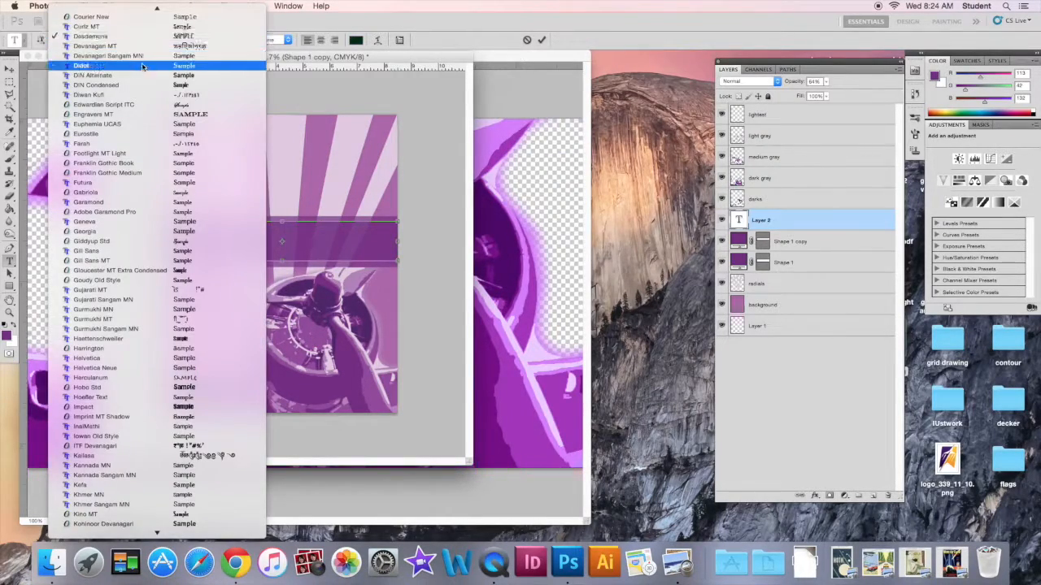
pyautogui.scroll(-10, 179, 374)
pyautogui.scroll(-5, 179, 374)
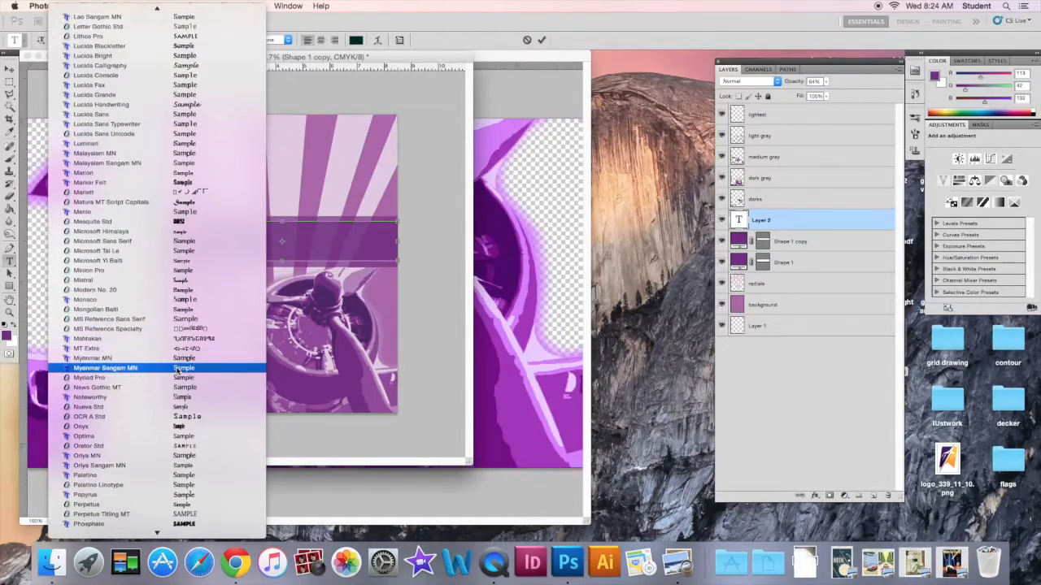
pyautogui.scroll(-5, 179, 369)
pyautogui.scroll(-4, 179, 370)
pyautogui.scroll(-2, 177, 369)
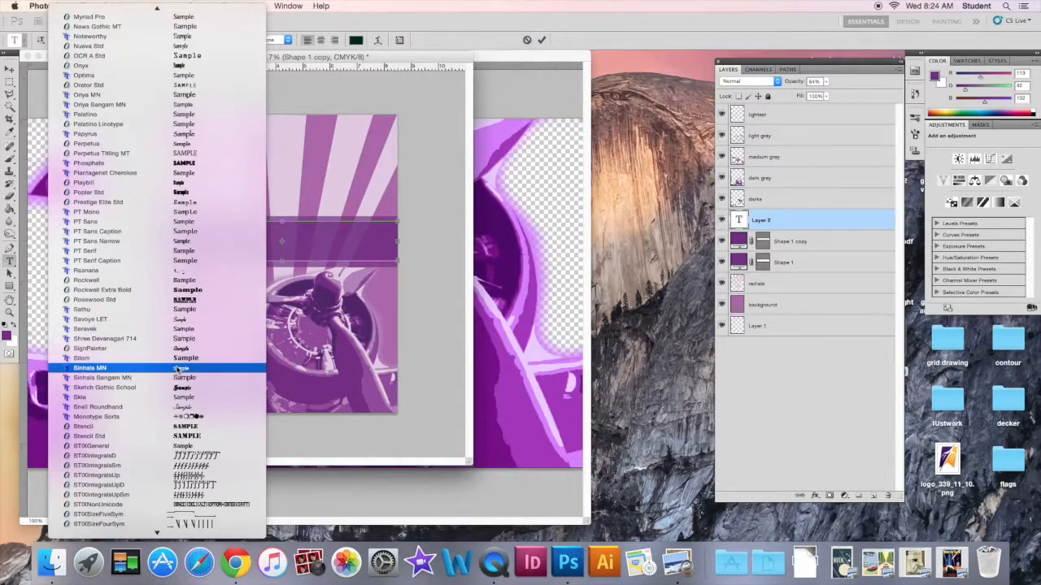
pyautogui.scroll(15, 178, 370)
pyautogui.scroll(10, 179, 370)
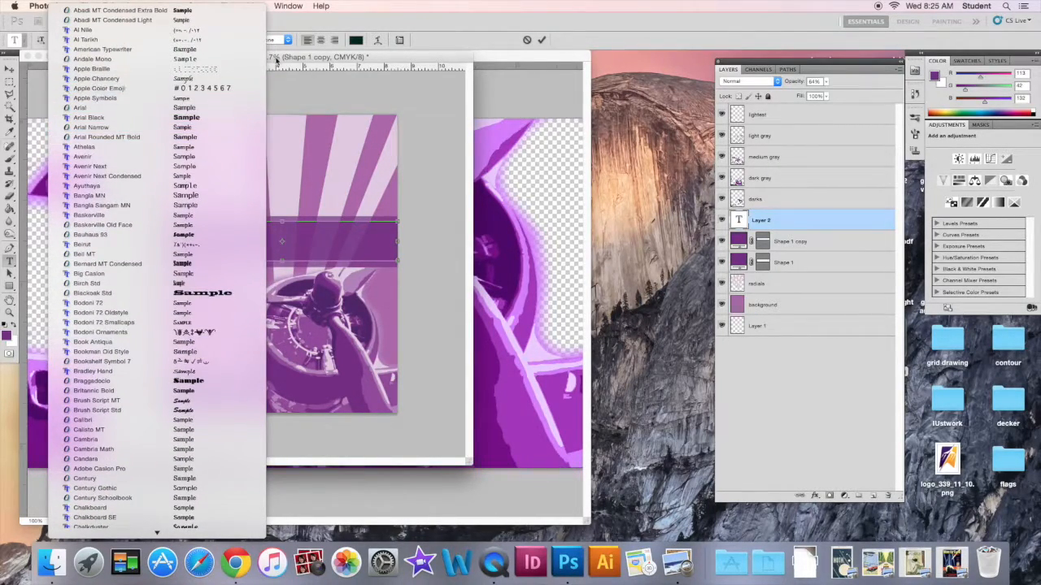
pyautogui.click(415, 26)
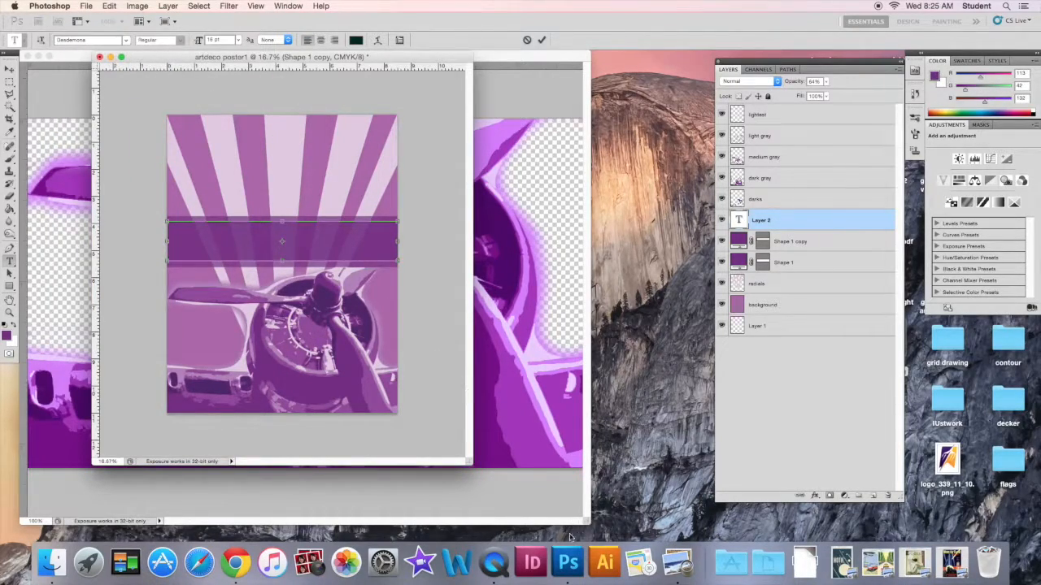
# - Minimize both open document windows and switch to Google Chrome
pyautogui.click(568, 562)
pyautogui.click(111, 58)
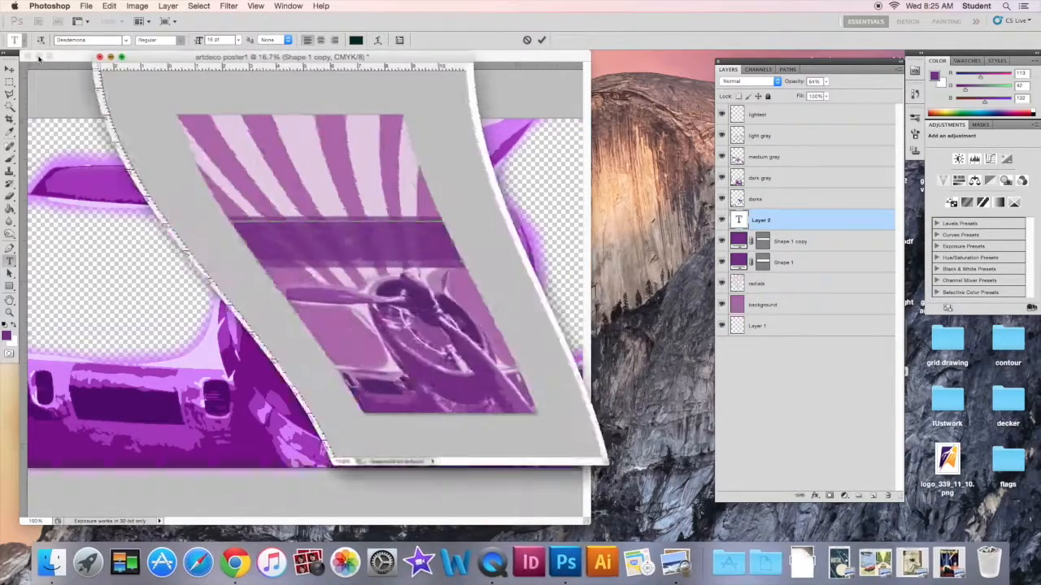
pyautogui.click(38, 58)
pyautogui.click(203, 179)
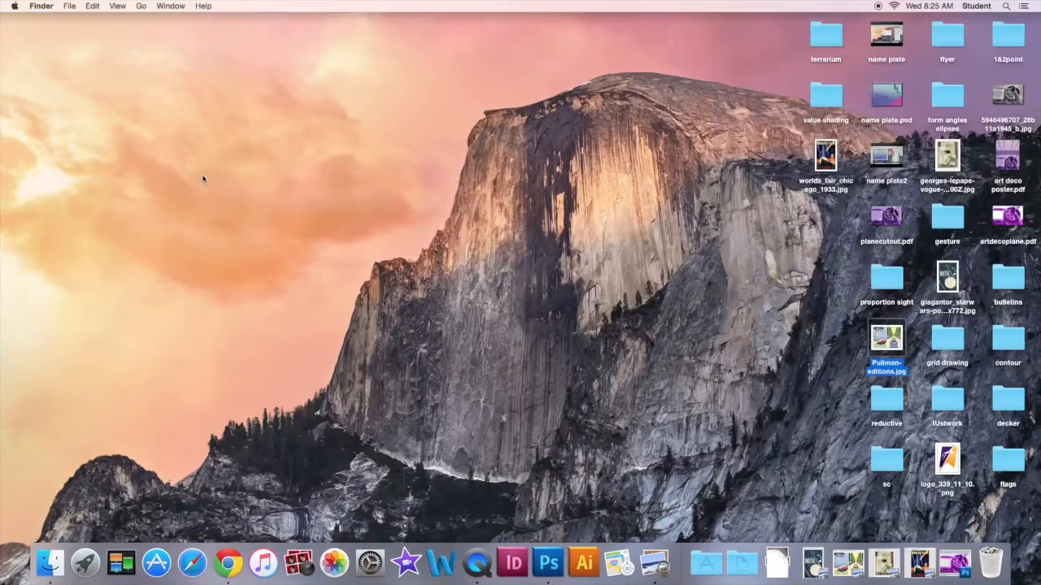
pyautogui.click(229, 563)
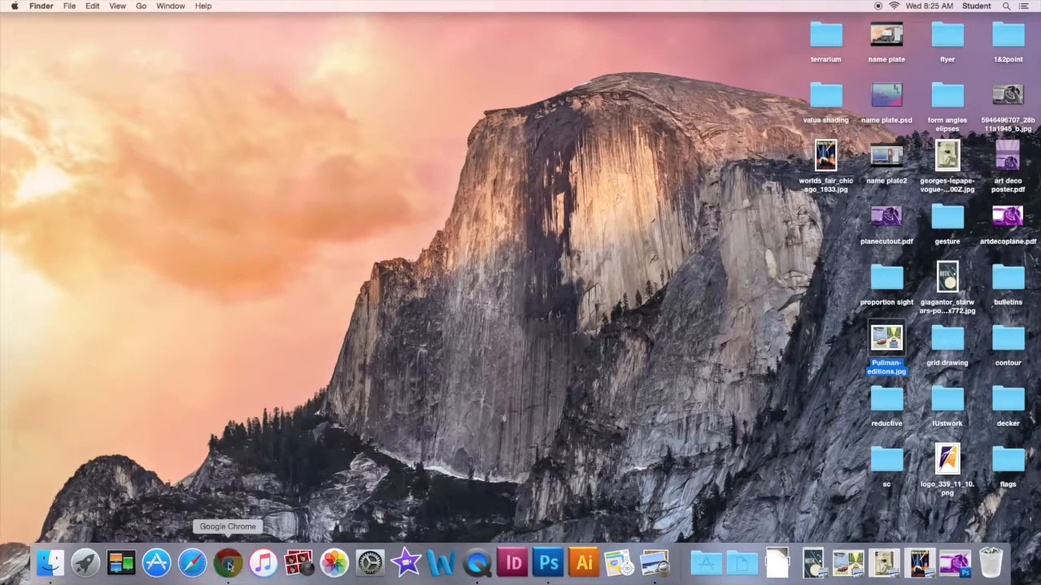
# - Search the web for "art deco font" and open the 1001 Fonts page of free art-deco fonts
pyautogui.write('art deco')
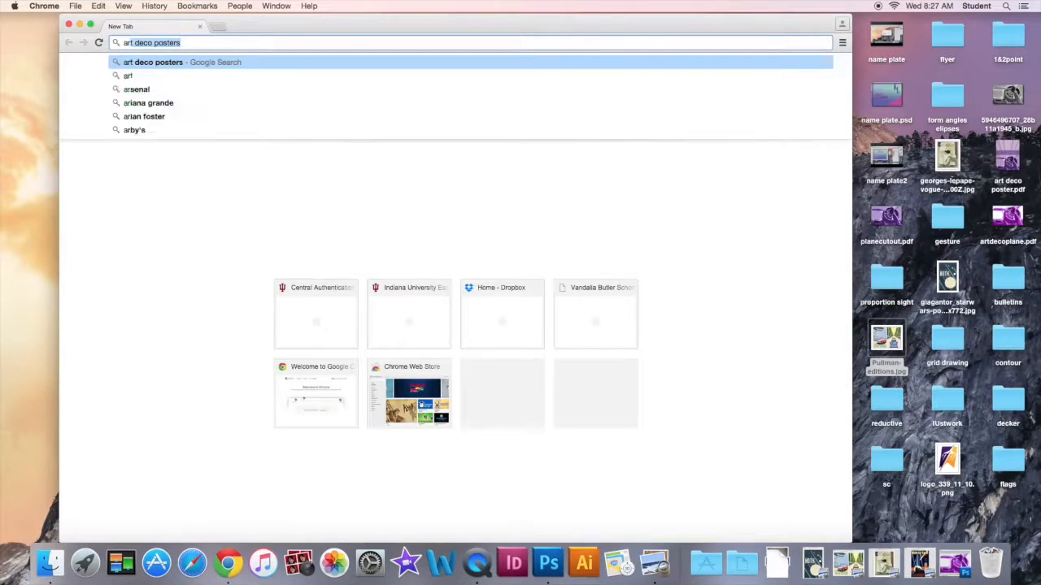
pyautogui.write(' font')
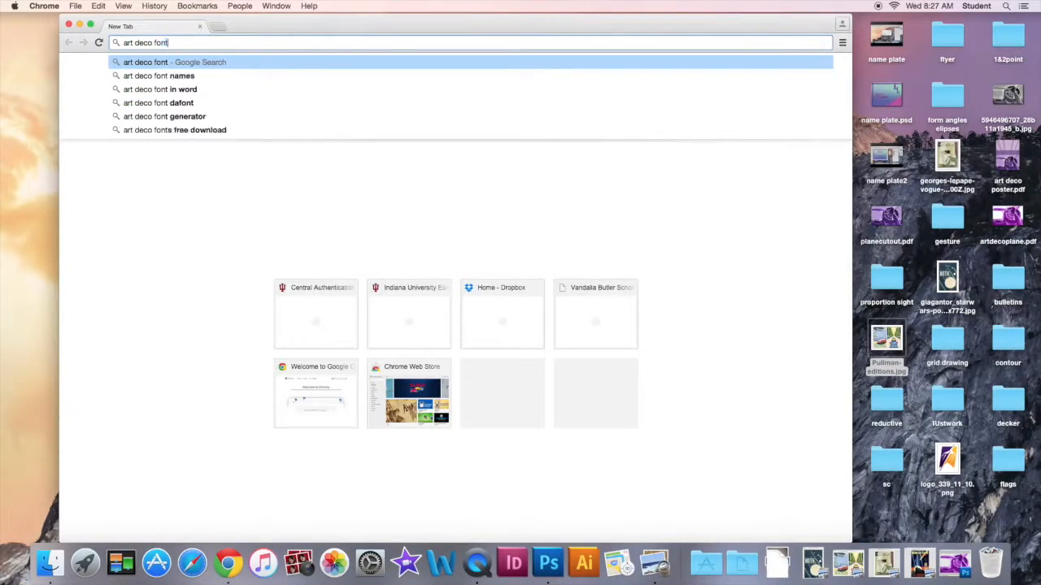
pyautogui.press('Return')
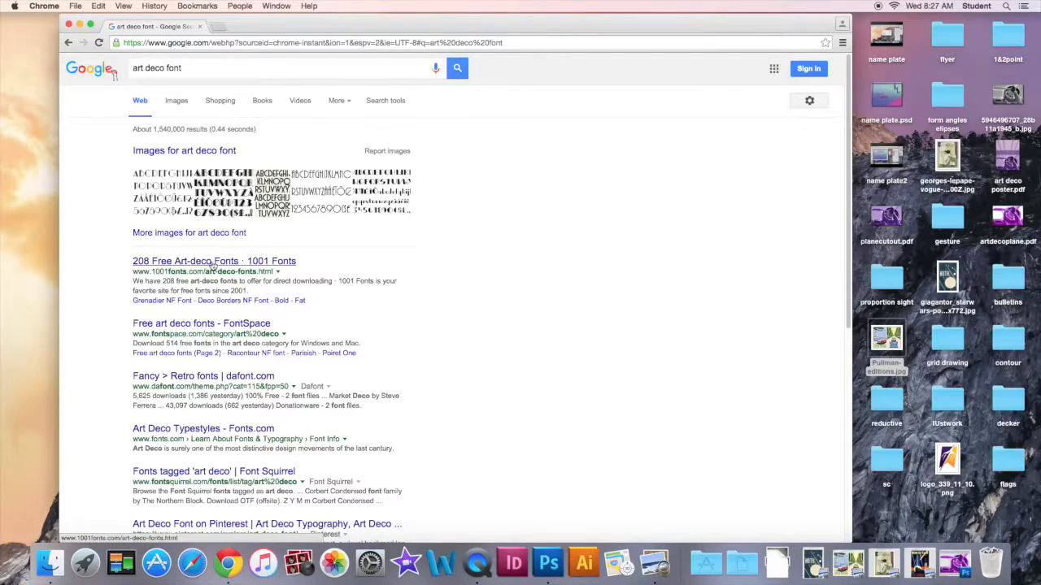
pyautogui.click(213, 262)
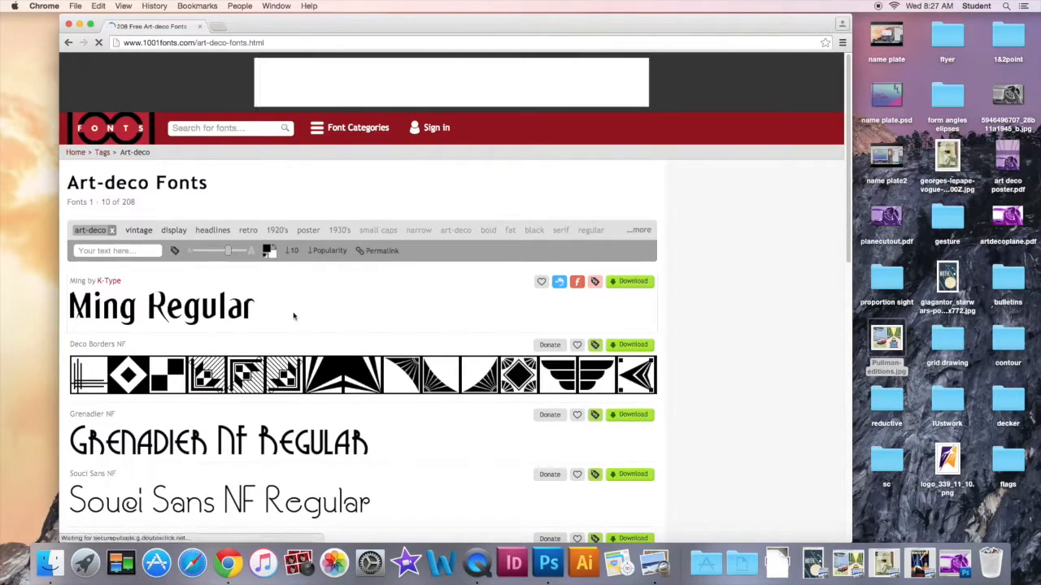
# - Browse the art-deco font list and download the Grenadier NF font
pyautogui.scroll(-2, 353, 342)
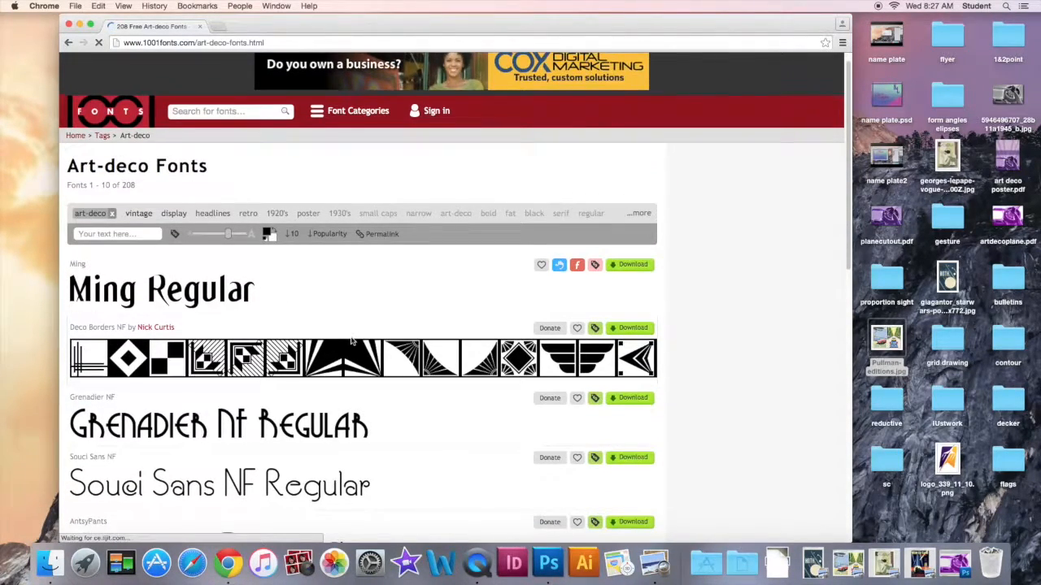
pyautogui.scroll(-4, 352, 341)
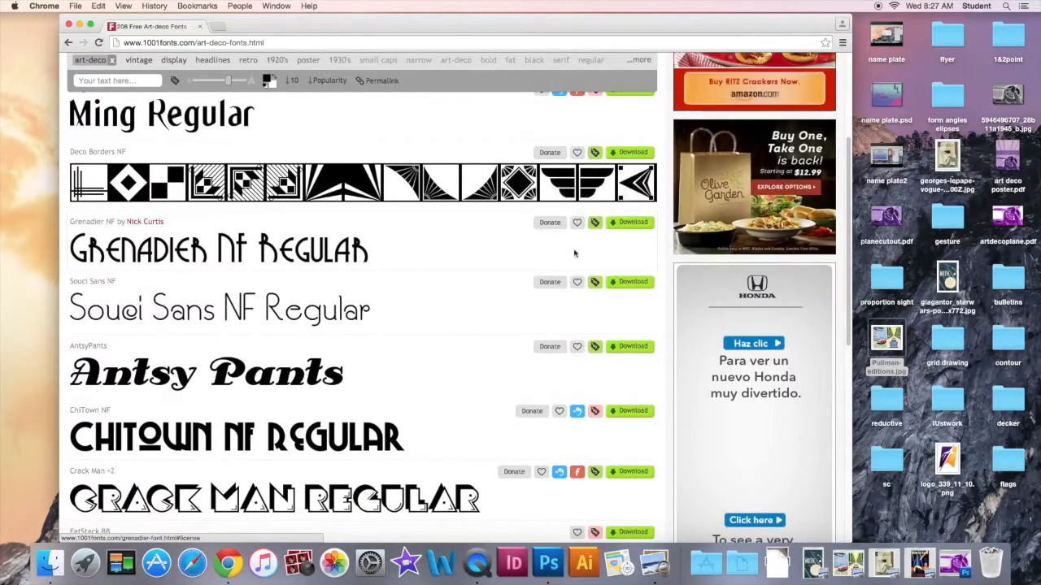
pyautogui.scroll(-2, 444, 261)
pyautogui.scroll(-10, 444, 261)
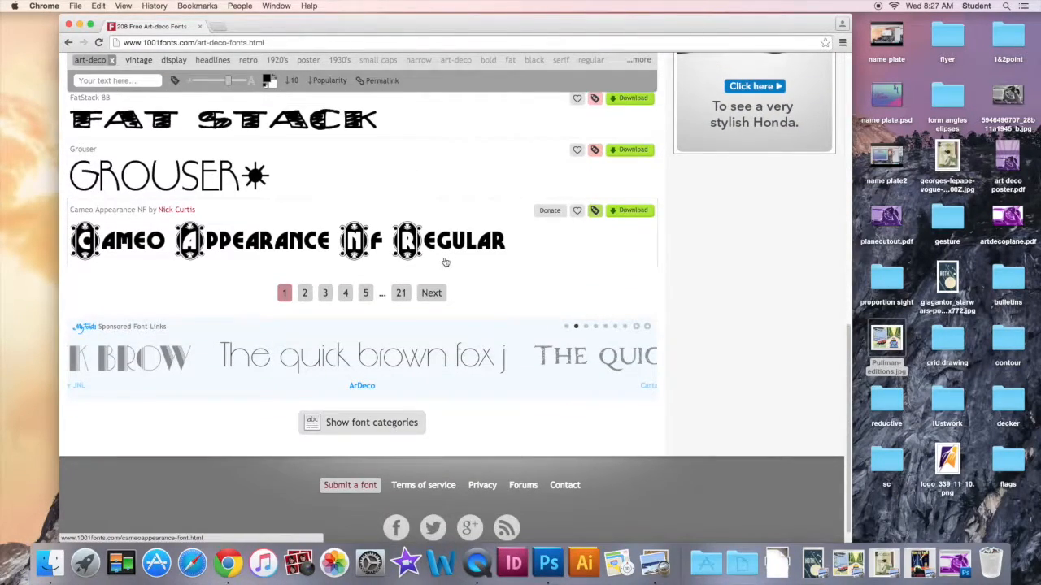
pyautogui.scroll(15, 445, 262)
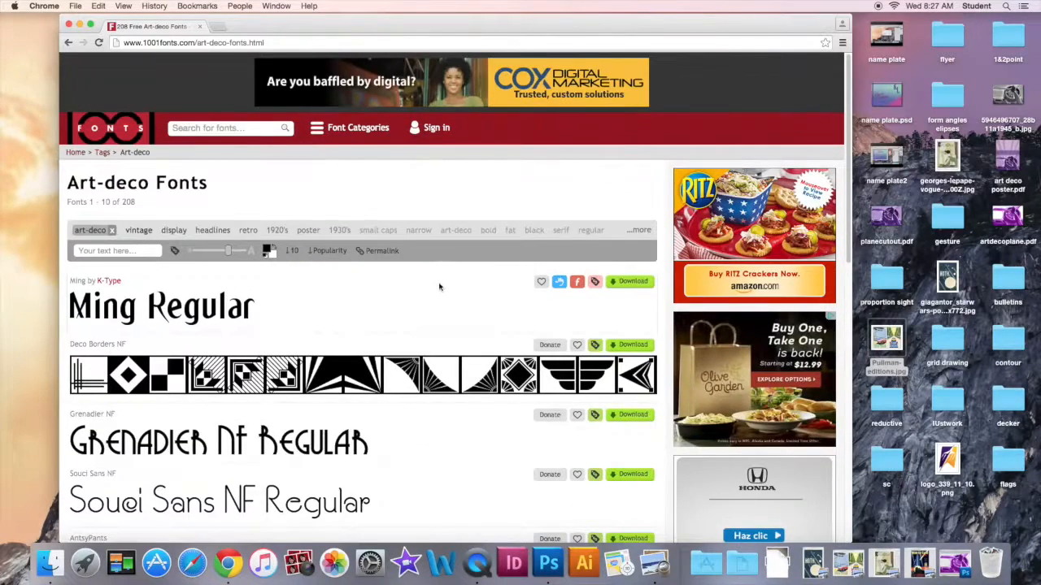
pyautogui.scroll(-4, 442, 285)
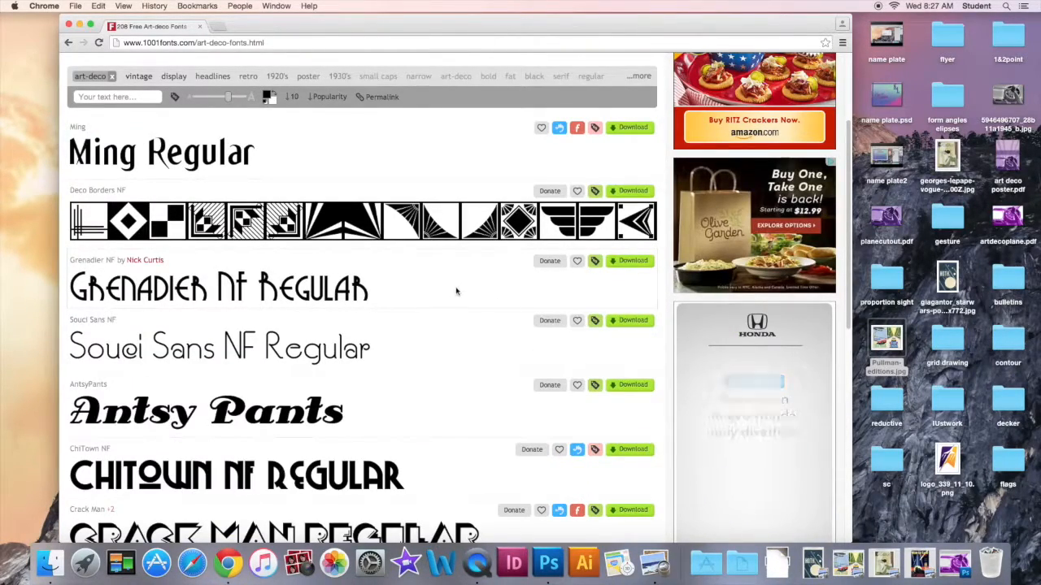
pyautogui.scroll(-2, 462, 292)
pyautogui.scroll(4, 458, 290)
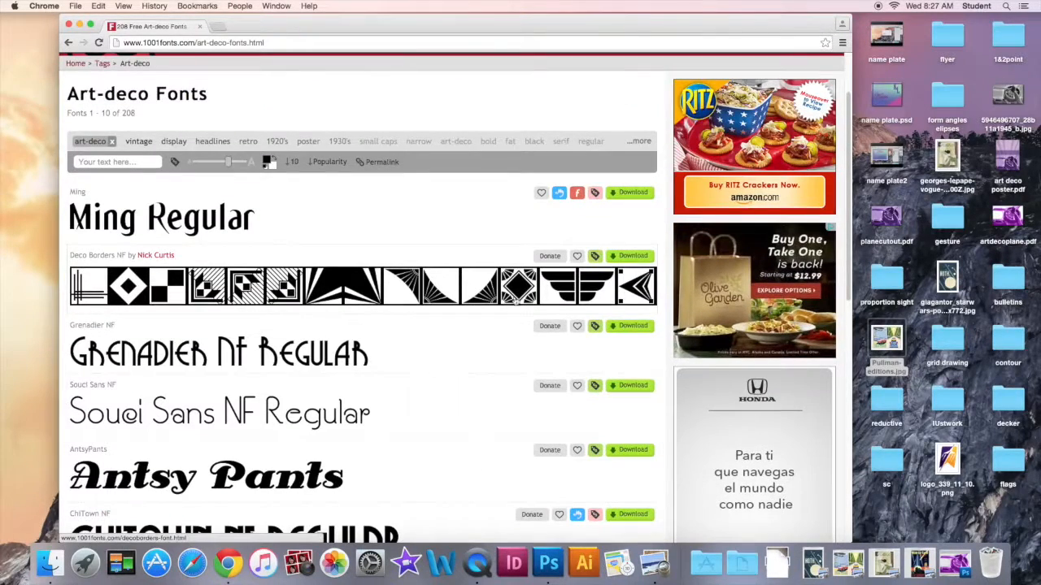
pyautogui.click(630, 327)
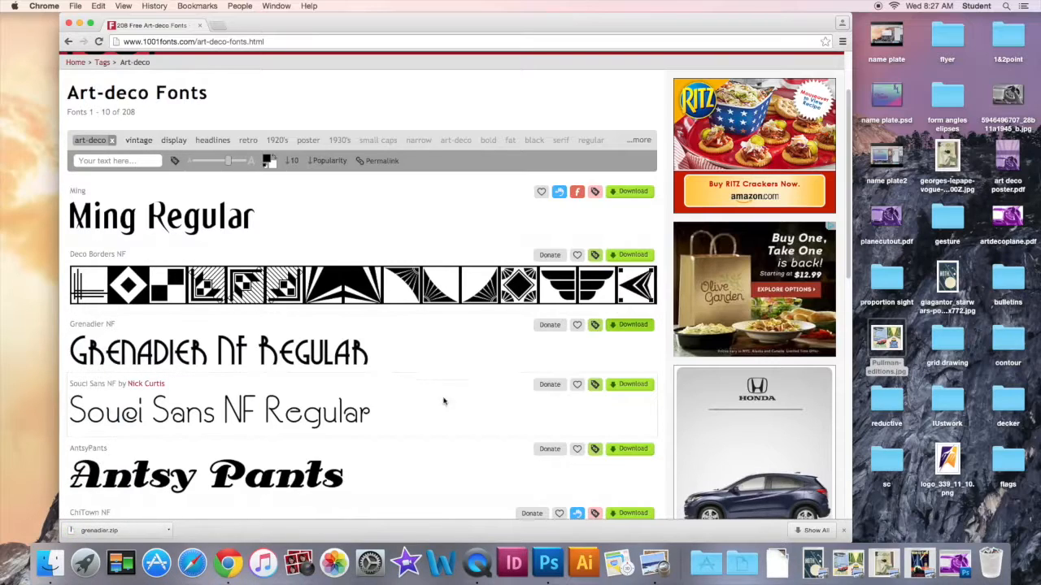
# - Unpack the downloaded grenadier.zip and check the licence text in 1001fonts-grenadier-eula.txt
pyautogui.click(120, 535)
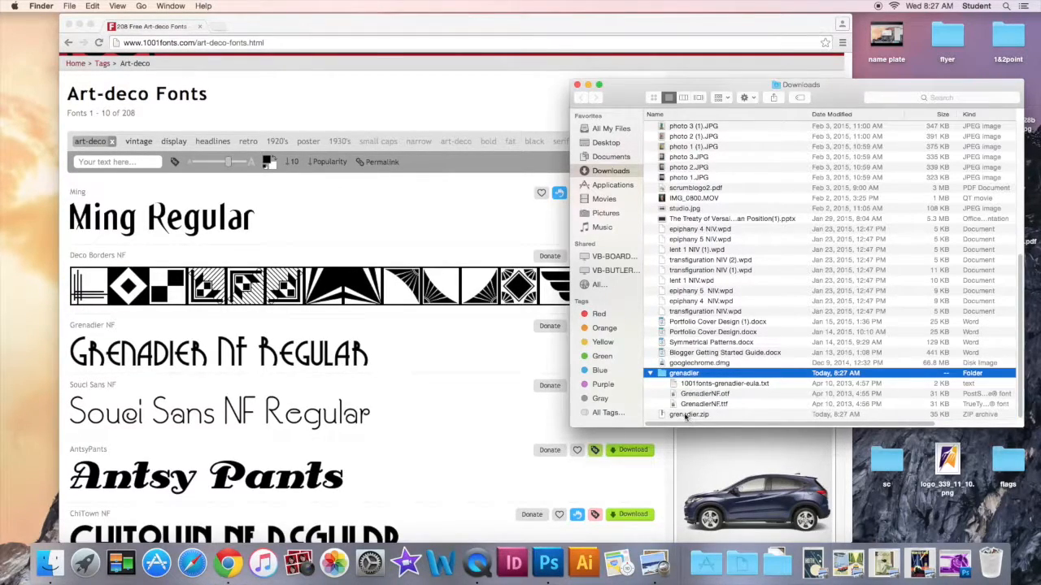
pyautogui.doubleClick(696, 384)
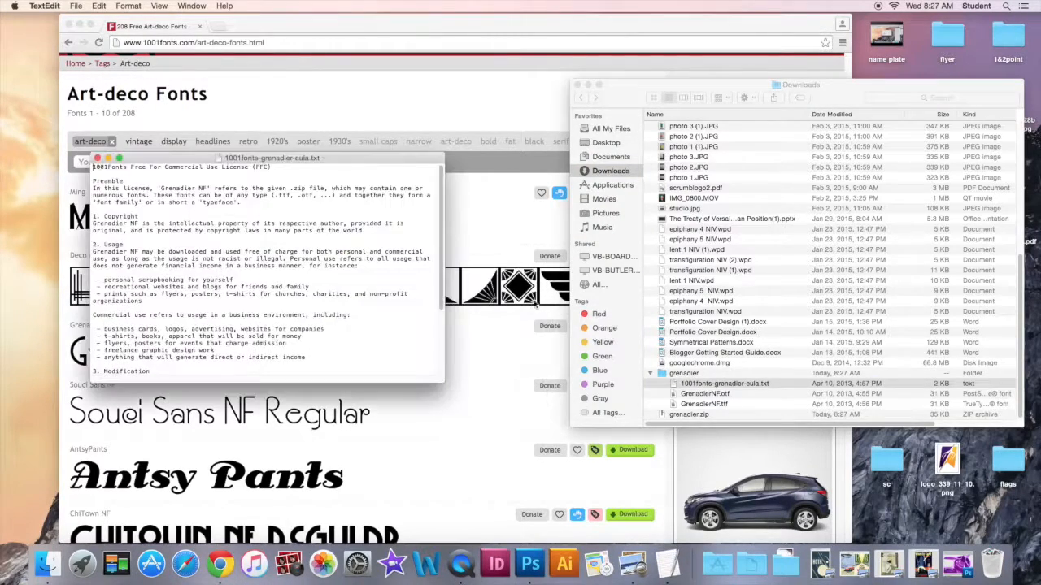
pyautogui.click(96, 158)
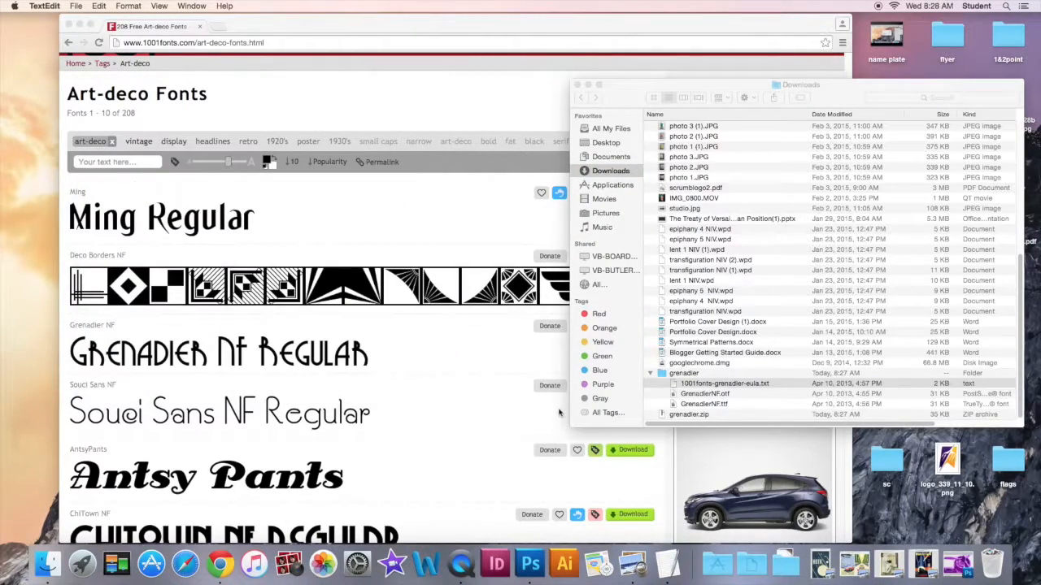
pyautogui.doubleClick(690, 415)
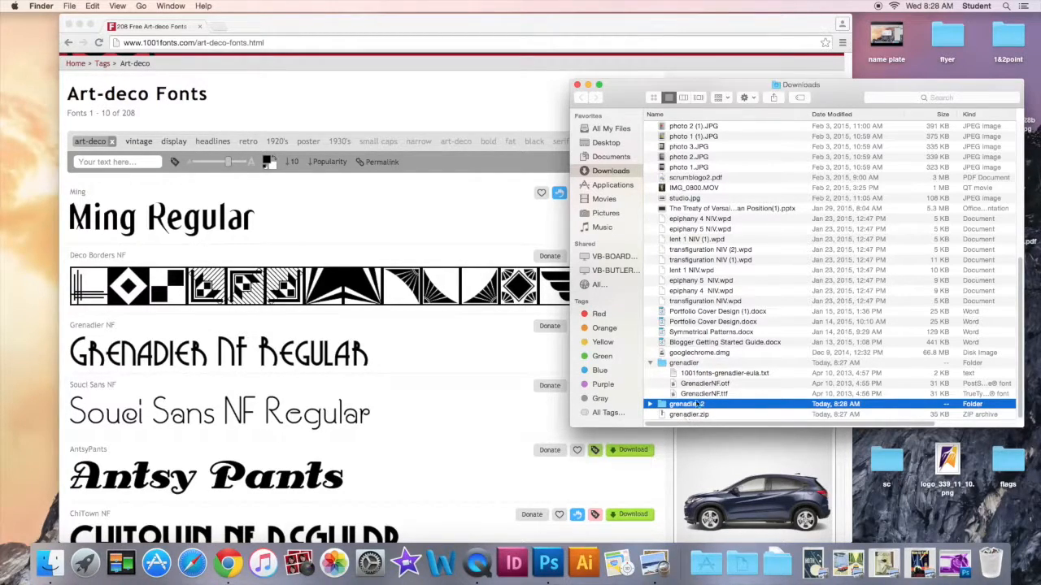
# - Install the TrueType font GrenadierNF.ttf from the grenadier folder and close the font manager
pyautogui.doubleClick(700, 394)
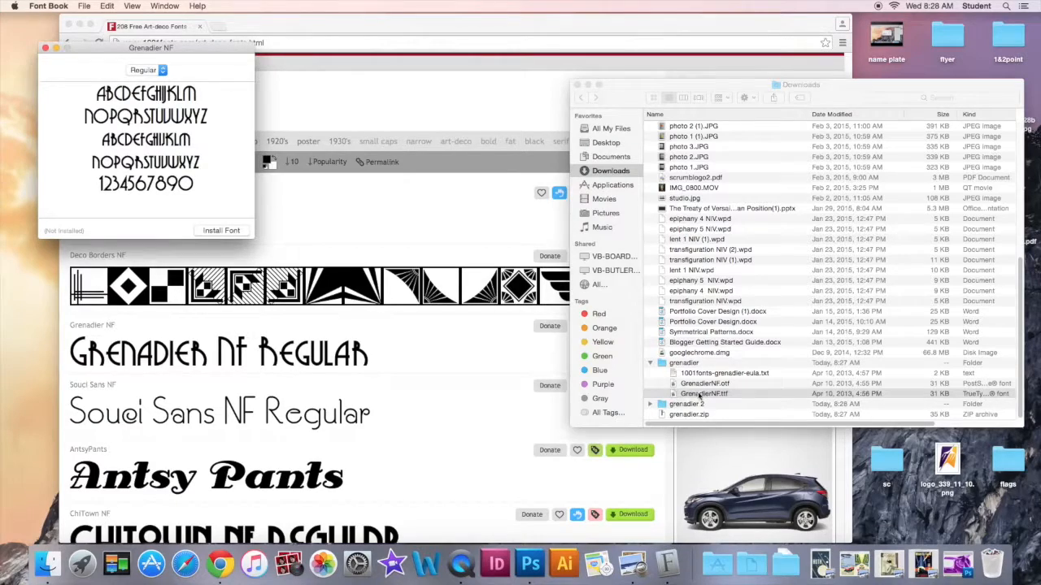
pyautogui.click(230, 236)
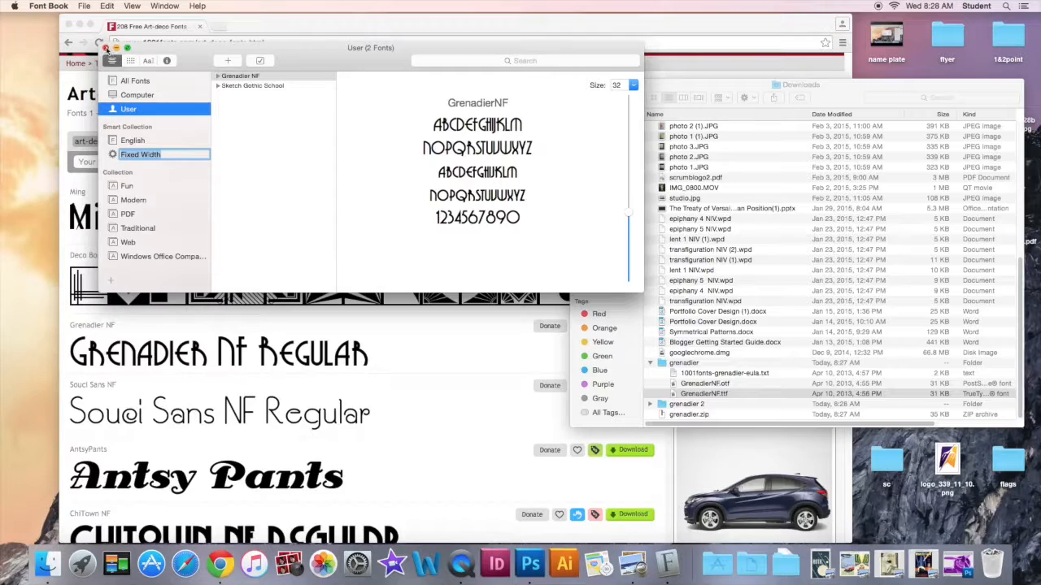
pyautogui.click(106, 50)
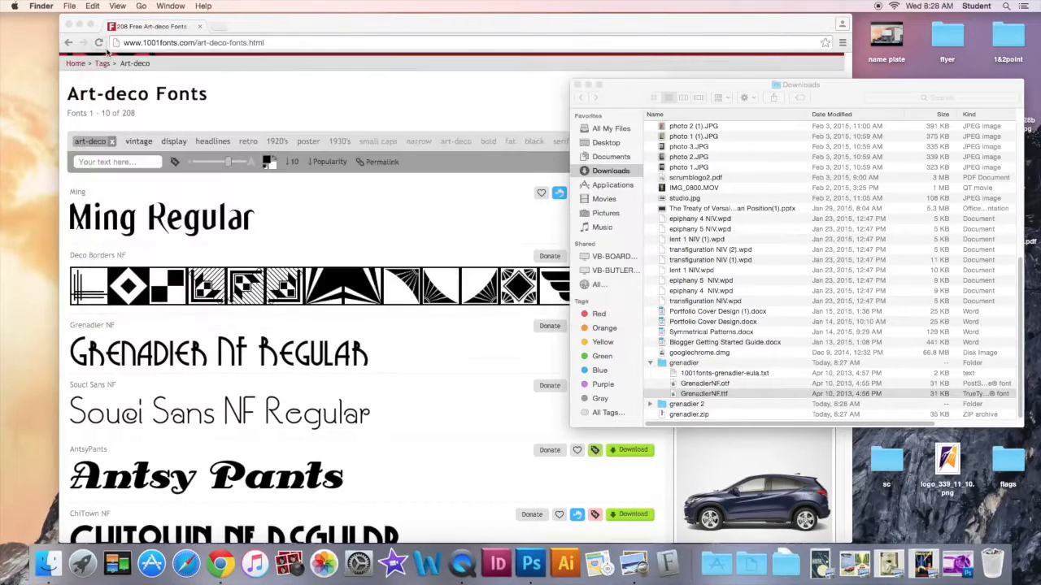
# - Install the OpenType font GrenadierNF.otf as well, selecting it in the font validation list, and close the font manager
pyautogui.click(704, 384)
pyautogui.doubleClick(704, 385)
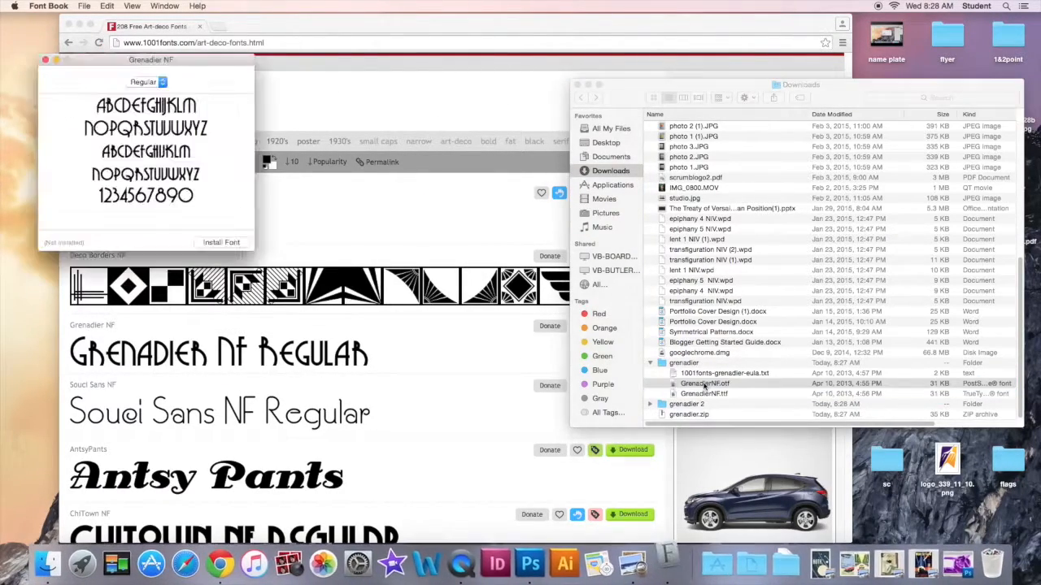
pyautogui.click(214, 243)
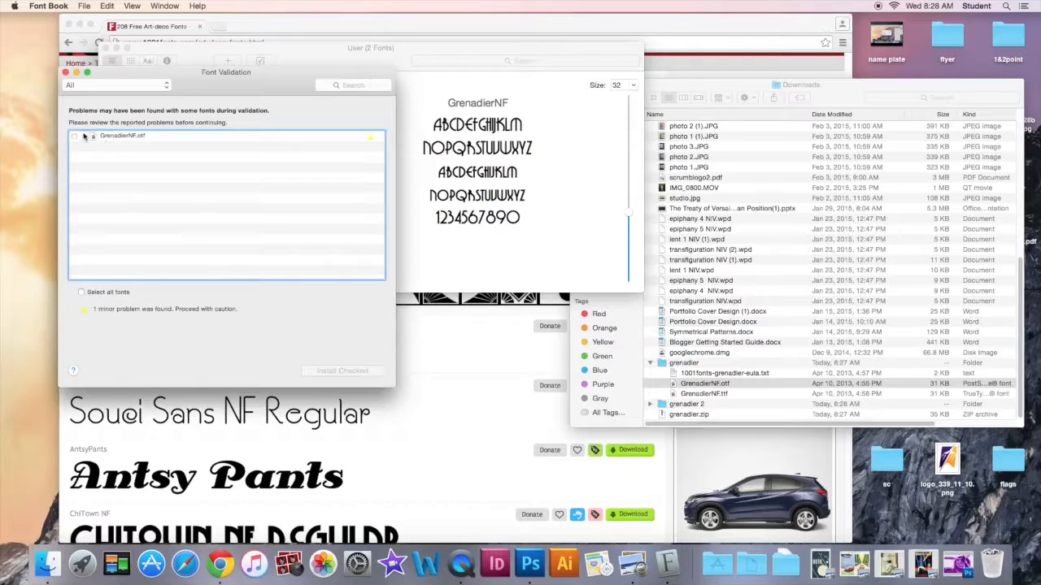
pyautogui.click(75, 136)
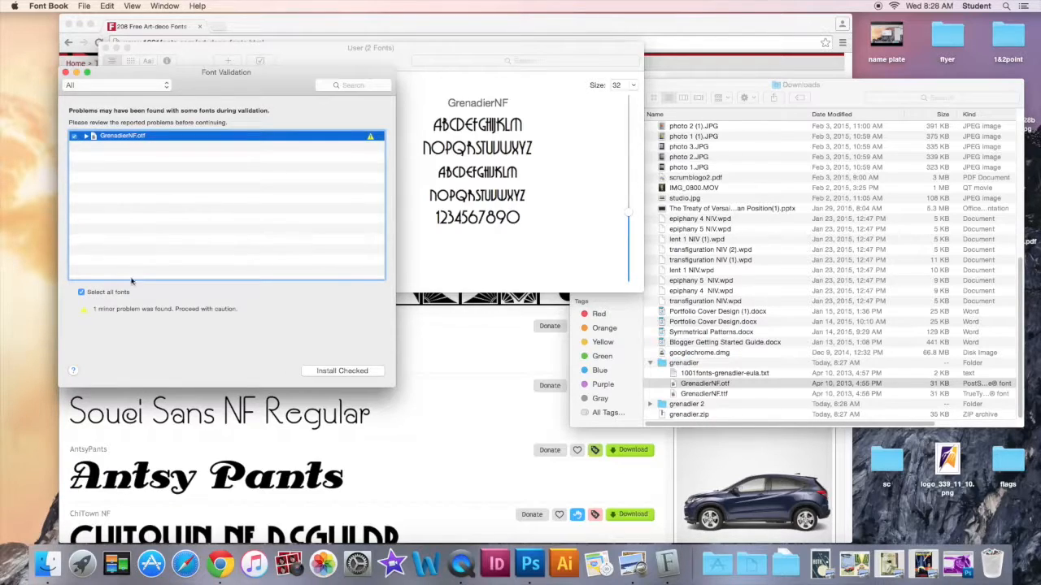
pyautogui.click(350, 374)
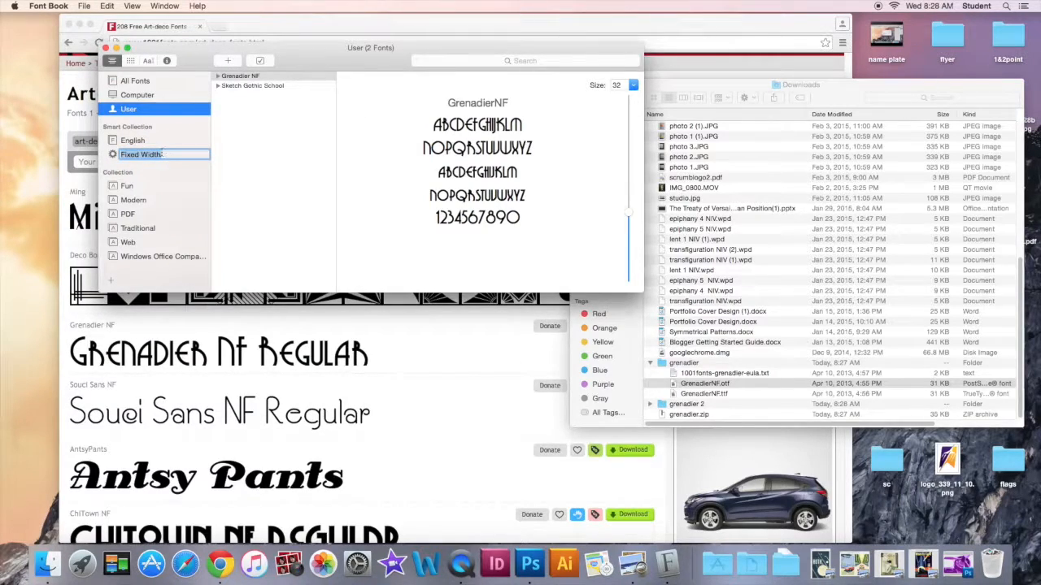
pyautogui.click(106, 48)
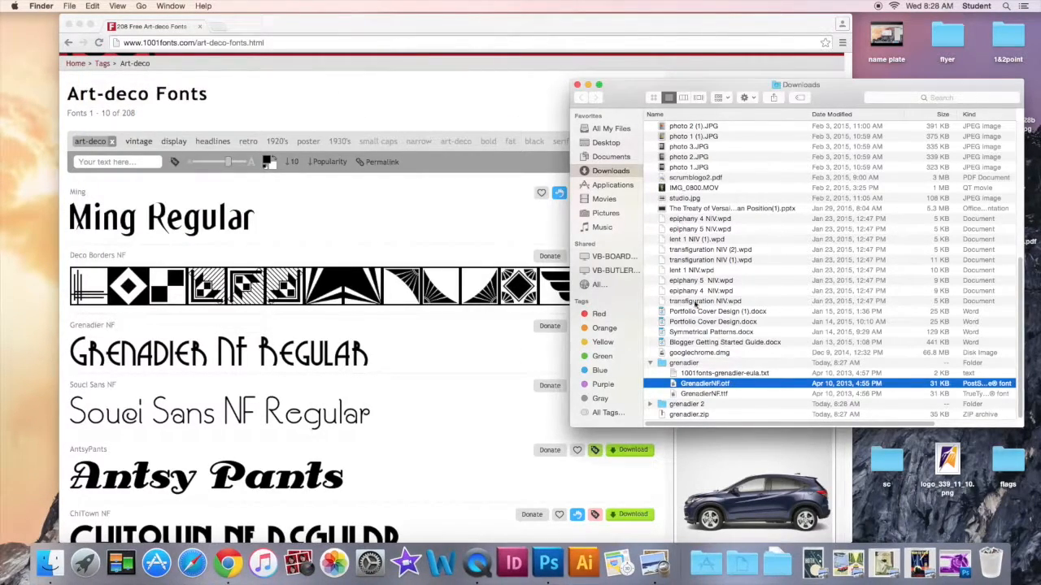
# - Close the Downloads and browser windows and switch back to Adobe Photoshop
pyautogui.click(577, 84)
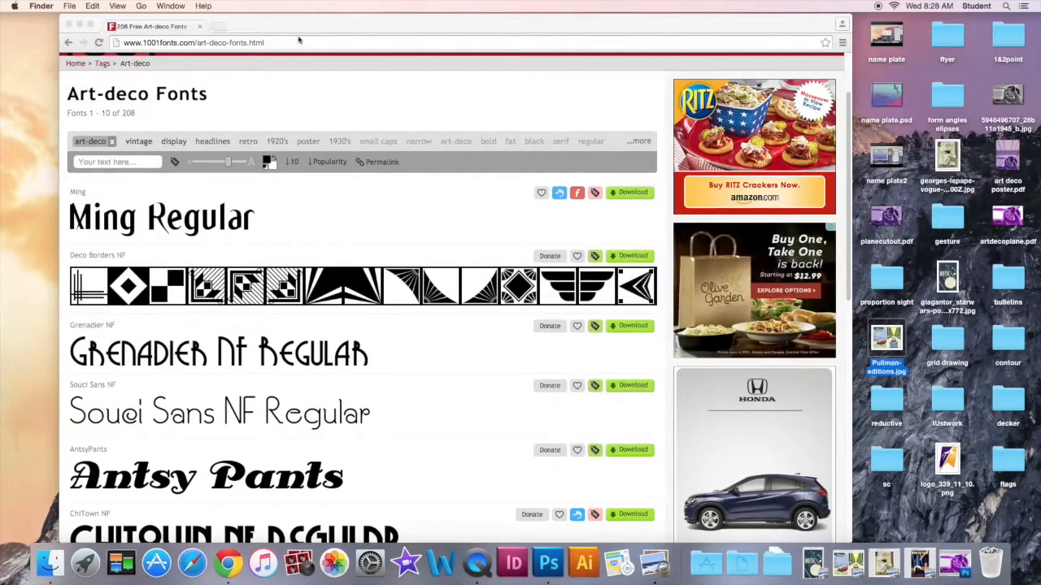
pyautogui.click(69, 26)
pyautogui.click(69, 26)
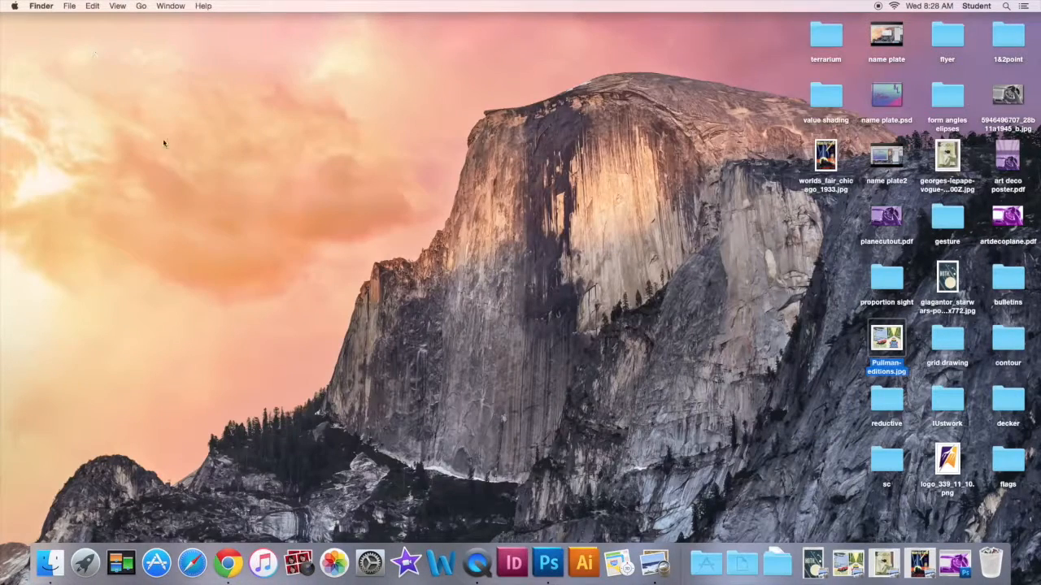
pyautogui.click(547, 563)
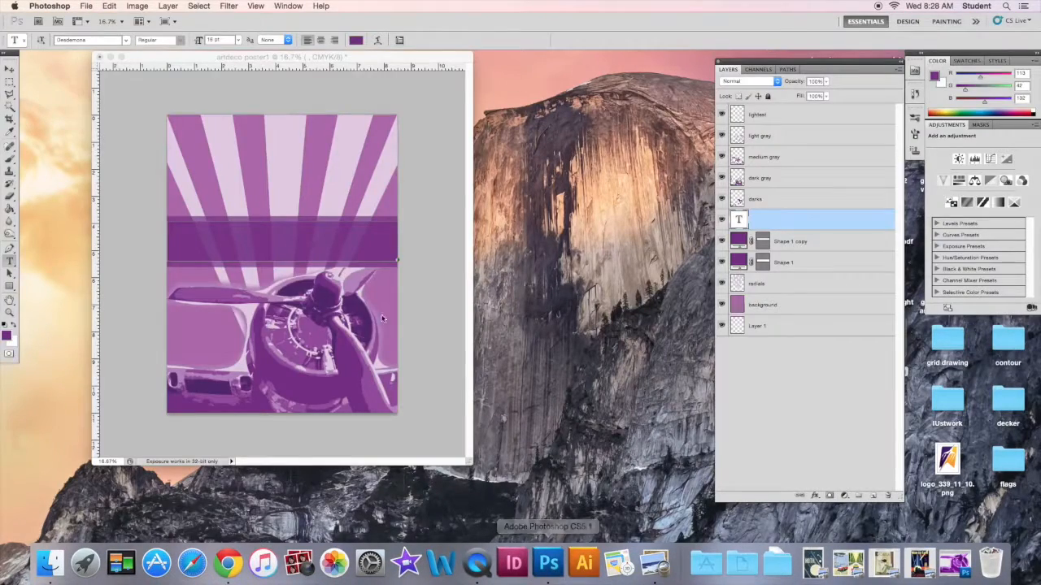
# - Add the text "aviation" on the purple band in the Grenadier NF (OT1) font
pyautogui.click(125, 40)
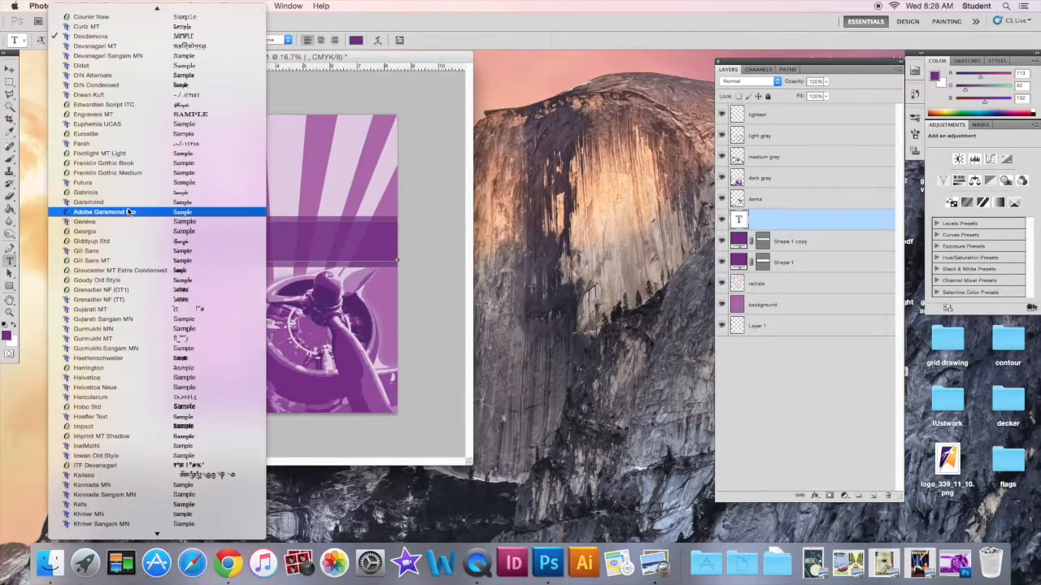
pyautogui.click(96, 291)
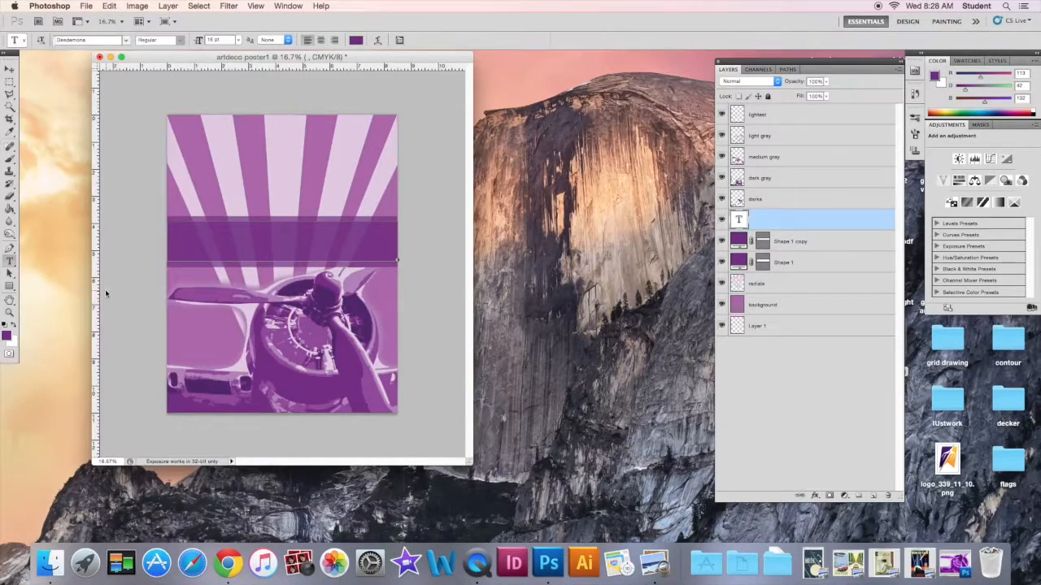
pyautogui.click(198, 245)
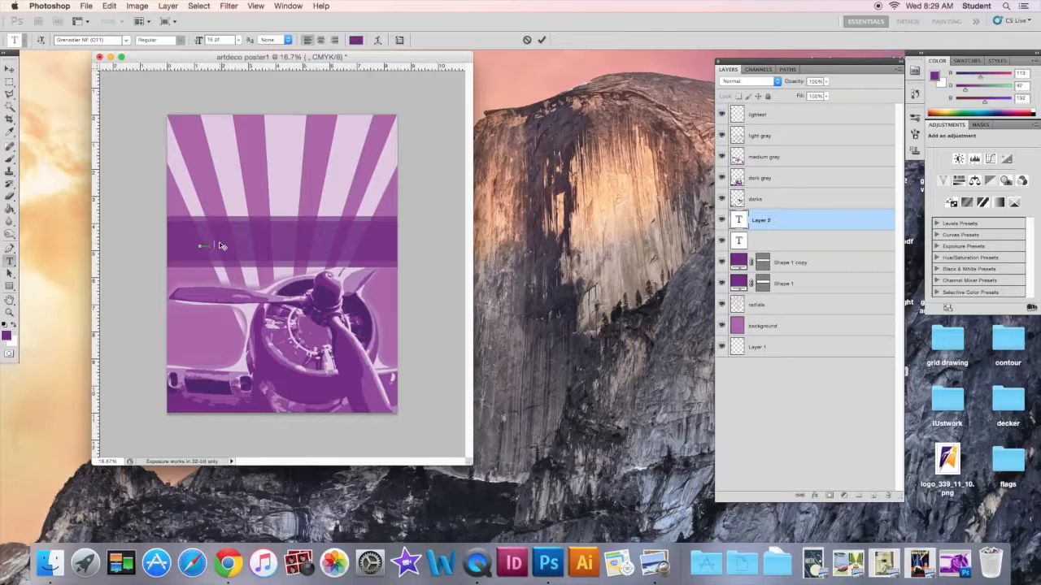
pyautogui.click(541, 40)
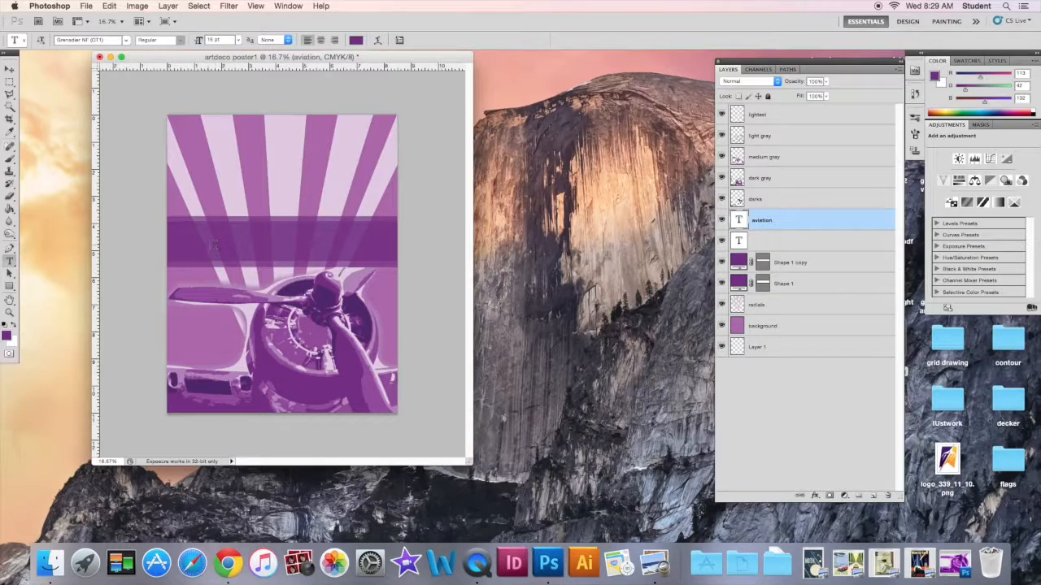
pyautogui.click(213, 246)
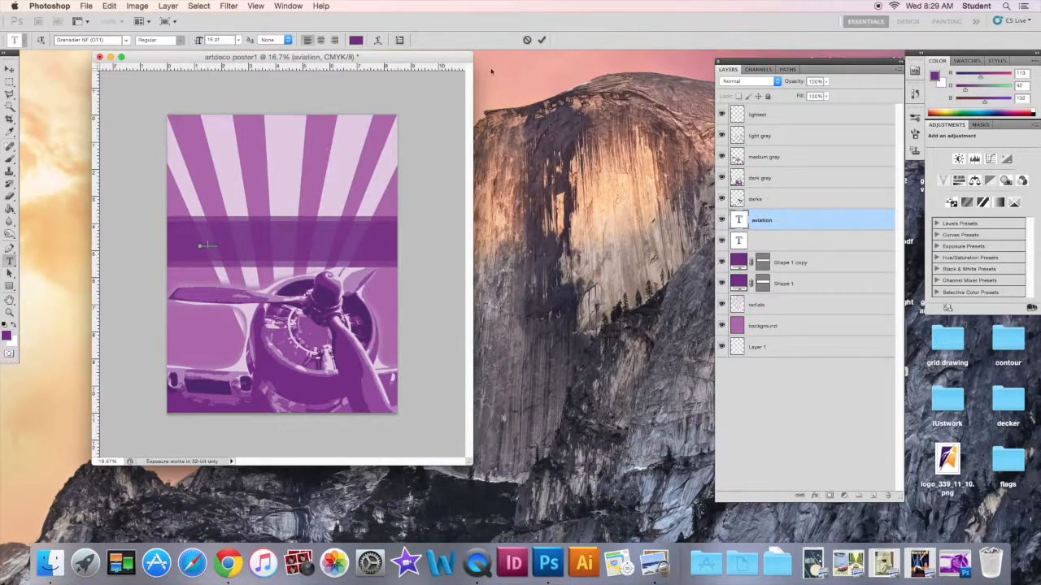
pyautogui.click(541, 39)
# - Enlarge the aviation title to nearly the poster's full width and place it over the rays at the poster's top
pyautogui.click(9, 69)
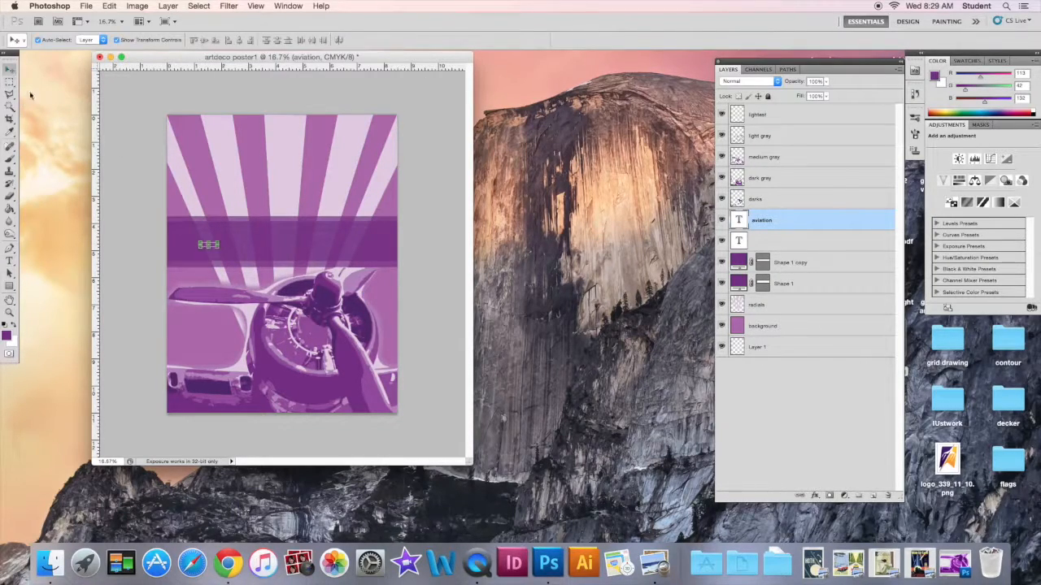
pyautogui.moveTo(219, 241); pyautogui.dragTo(371, 180)
pyautogui.moveTo(296, 227); pyautogui.dragTo(292, 188)
pyautogui.moveTo(196, 174); pyautogui.dragTo(175, 175)
pyautogui.moveTo(369, 176); pyautogui.dragTo(394, 176)
pyautogui.moveTo(310, 184); pyautogui.dragTo(314, 158)
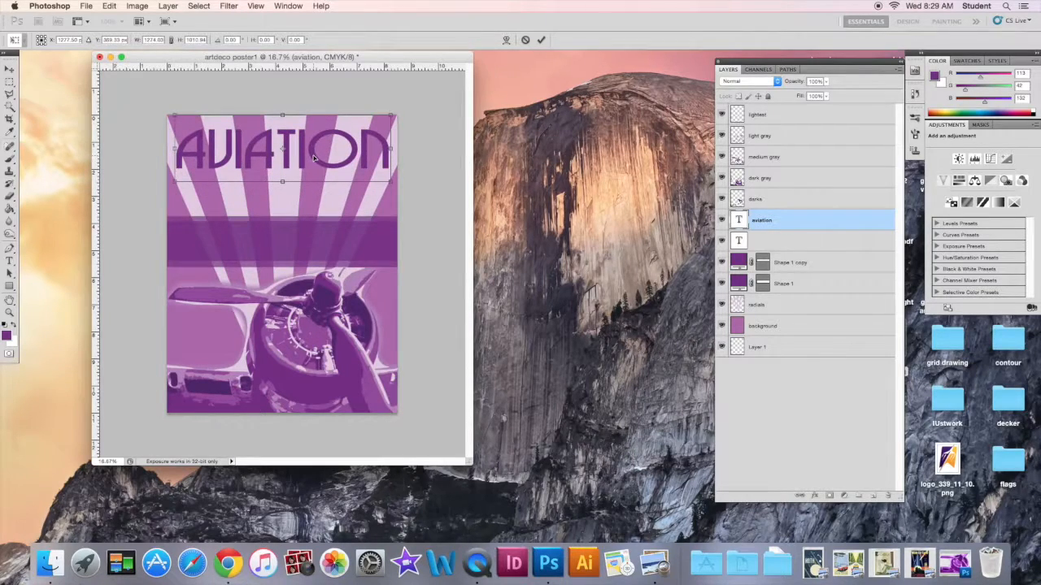
pyautogui.click(539, 40)
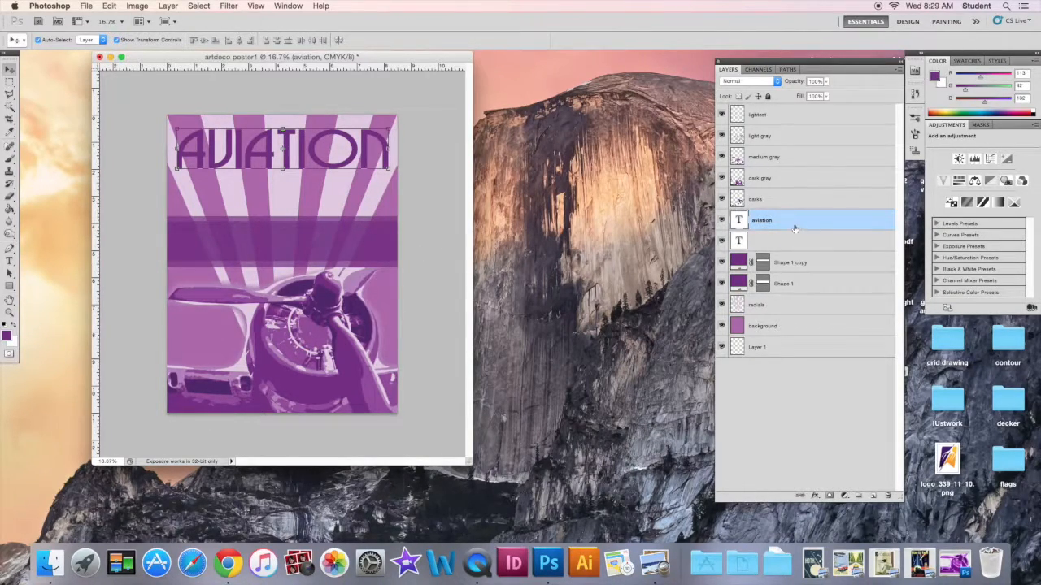
# - Delete the empty text layer beneath the aviation layer
pyautogui.moveTo(802, 246); pyautogui.dragTo(888, 495)
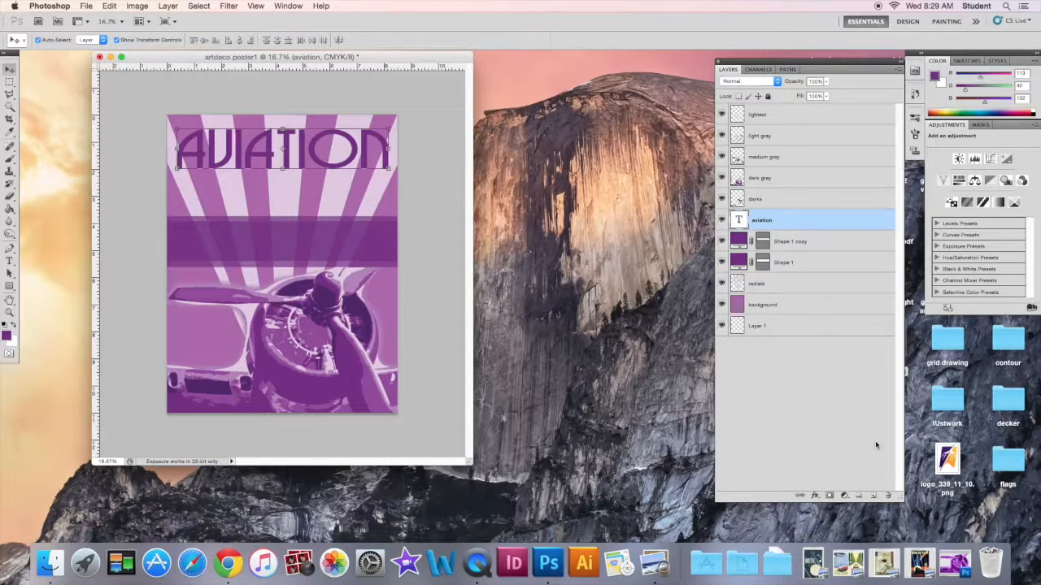
# - Give the aviation title an outer glow with Normal blend mode, increased spread and a size of 67 px, and enable a stroke
pyautogui.doubleClick(813, 223)
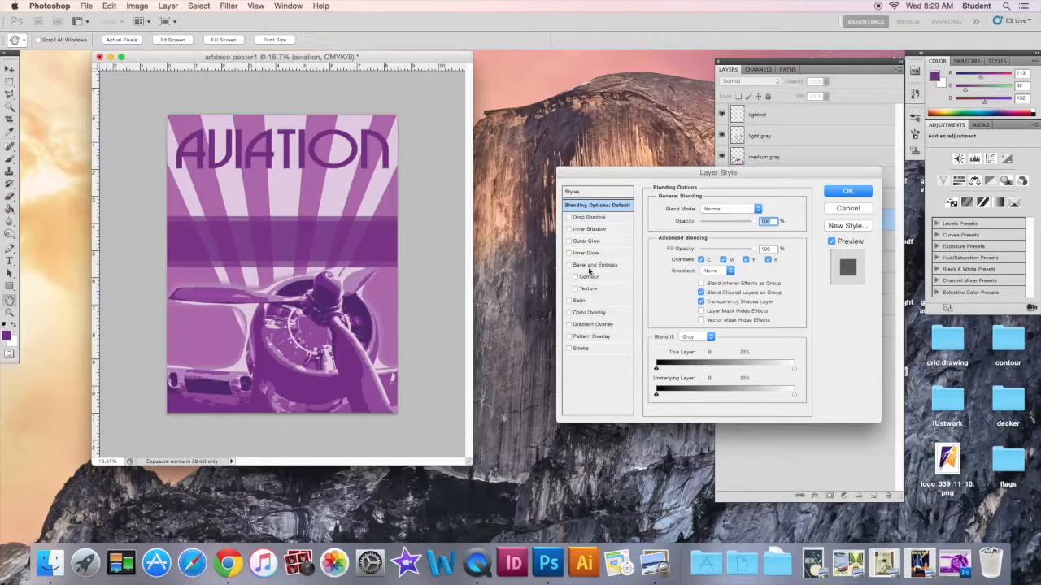
pyautogui.click(569, 241)
pyautogui.click(585, 242)
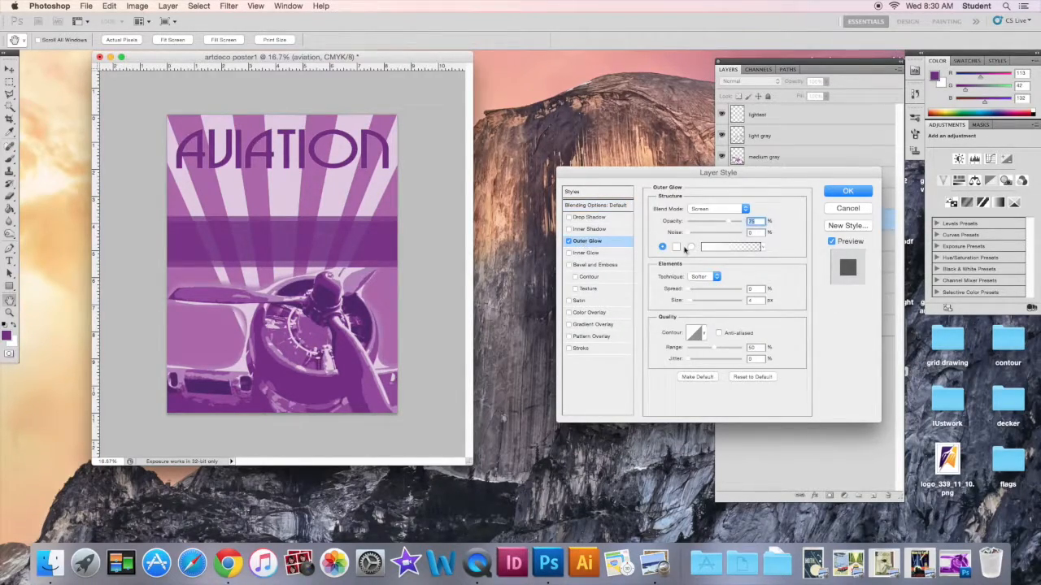
pyautogui.click(728, 213)
pyautogui.click(708, 144)
pyautogui.moveTo(689, 290); pyautogui.dragTo(707, 303)
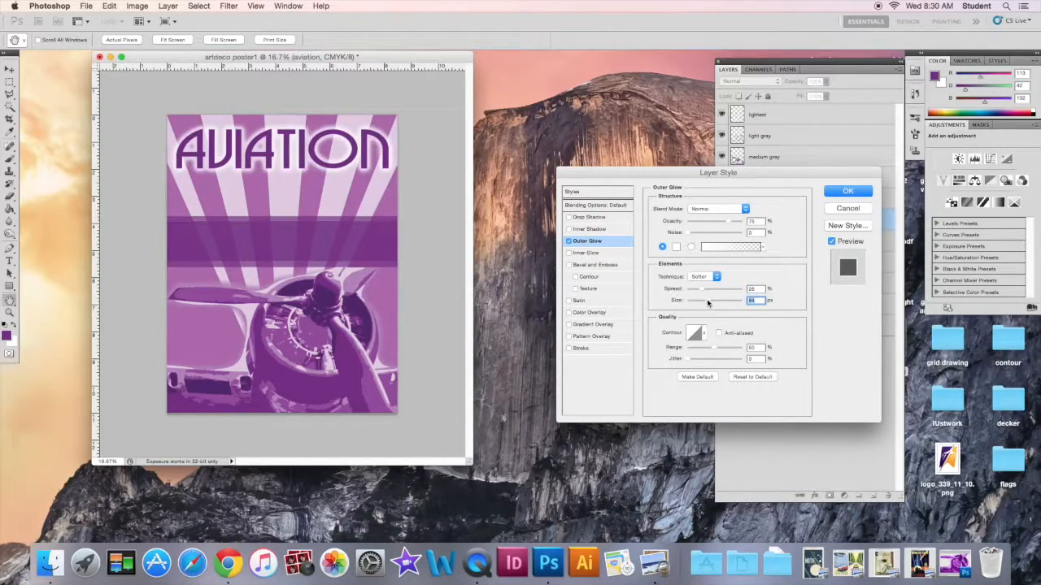
pyautogui.moveTo(710, 302)
pyautogui.mouseDown()
pyautogui.moveTo(703, 292)
pyautogui.moveTo(712, 292)
pyautogui.mouseUp()
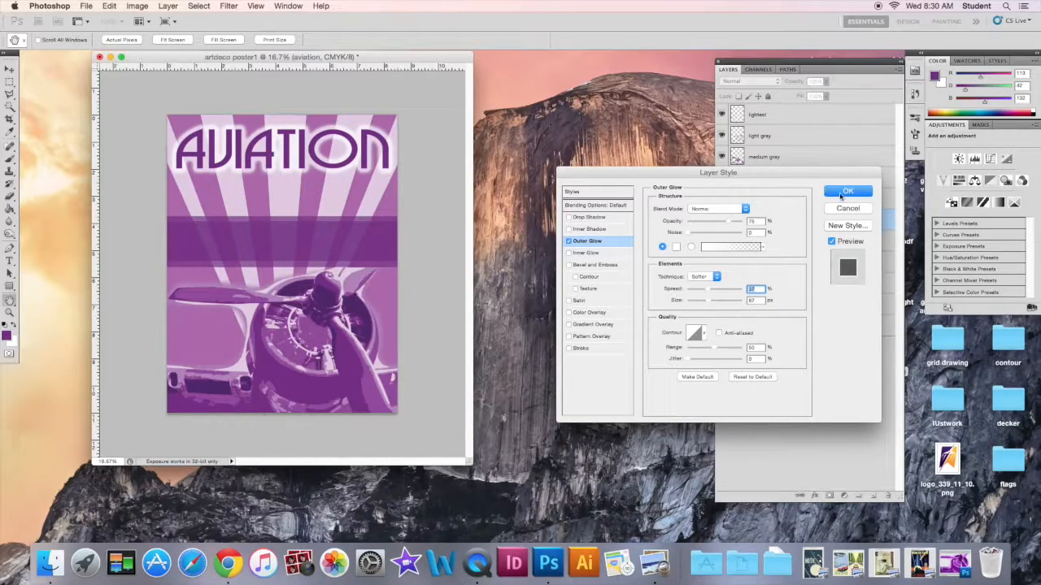
pyautogui.click(611, 348)
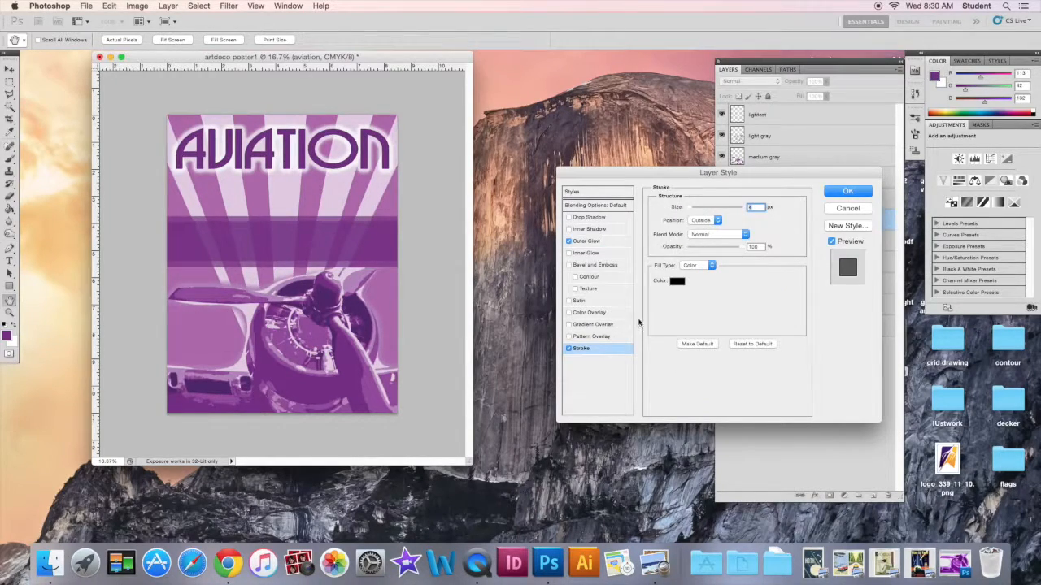
# - Try a magenta stroke color on the aviation title
pyautogui.click(678, 281)
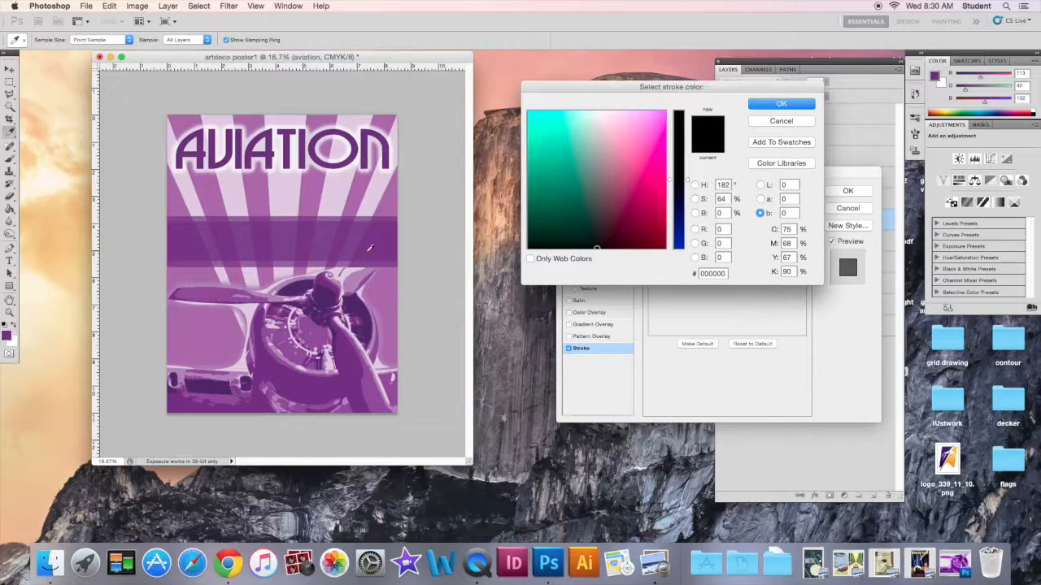
pyautogui.click(350, 349)
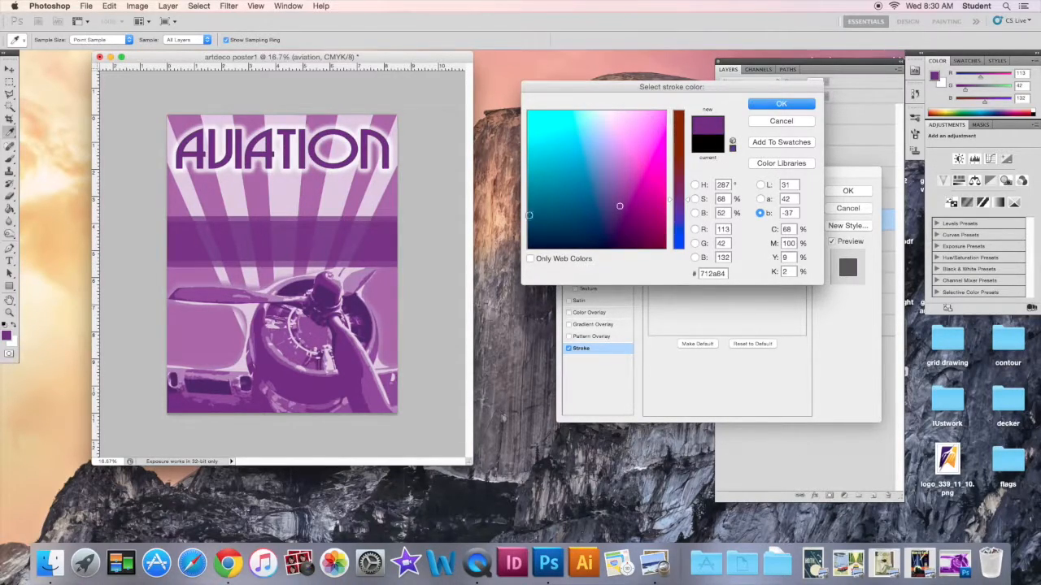
pyautogui.click(621, 207)
pyautogui.click(358, 298)
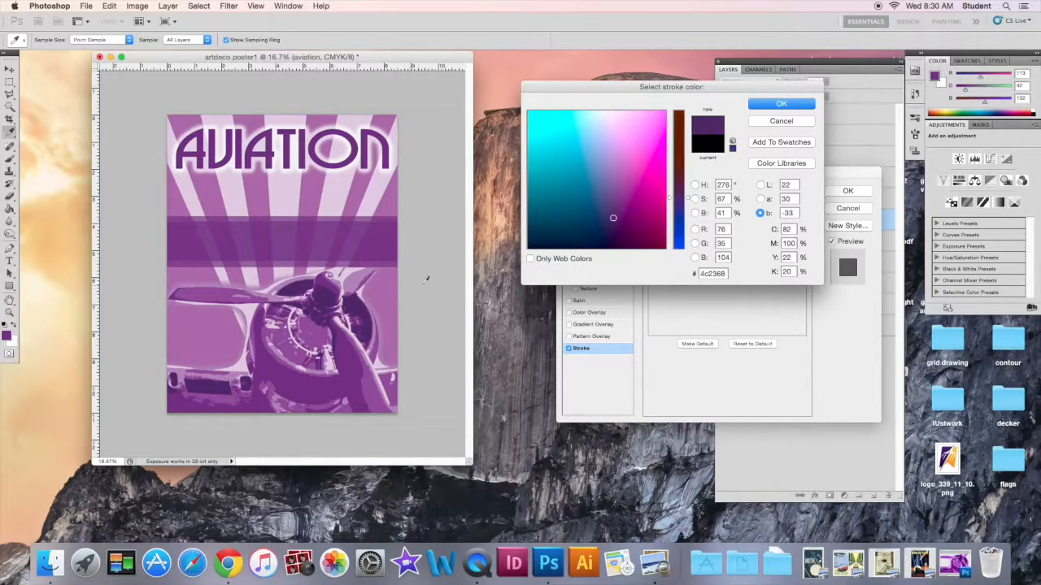
pyautogui.click(635, 212)
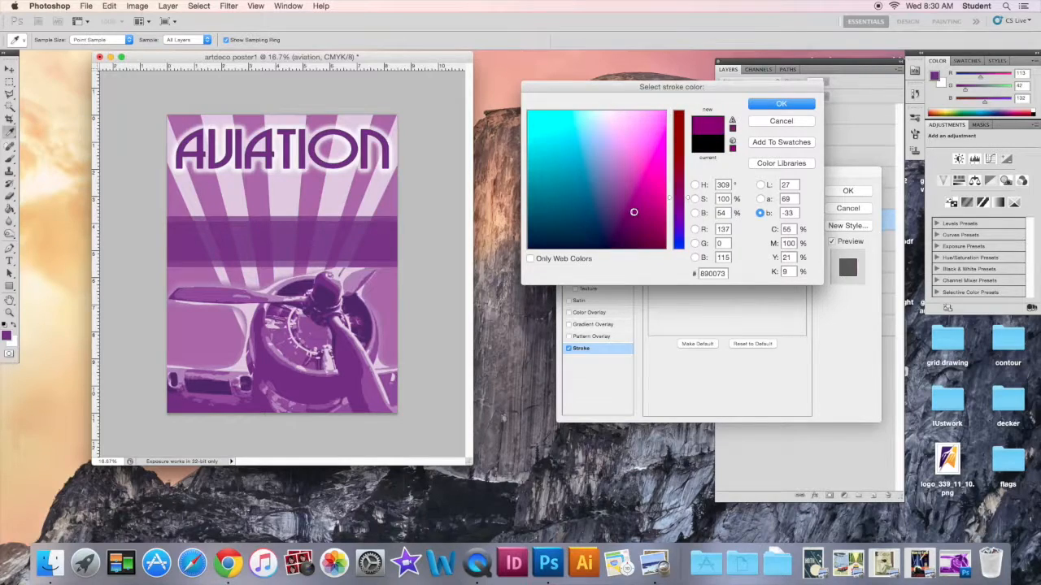
pyautogui.click(781, 103)
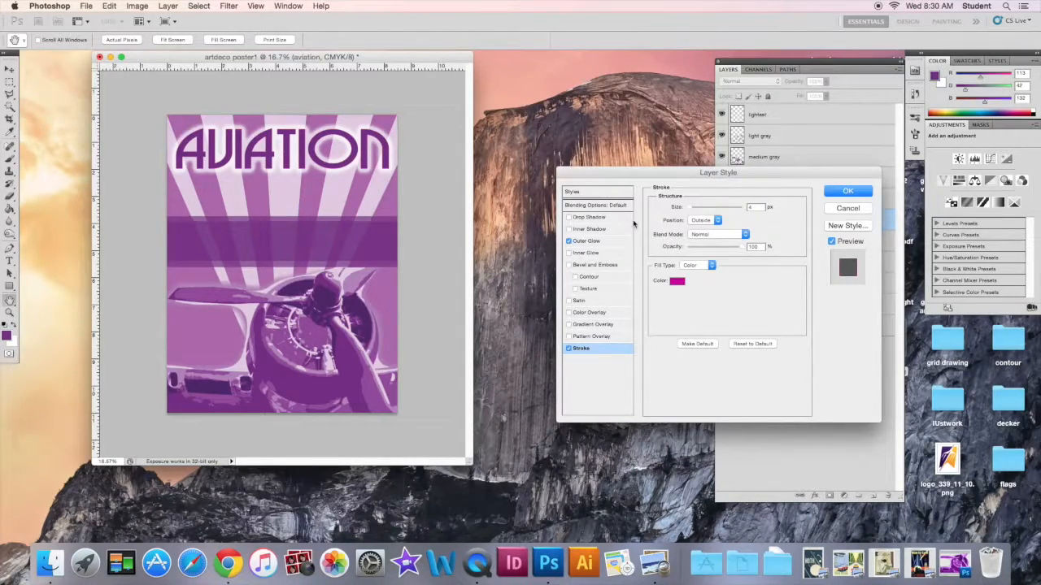
# - Set the stroke color of the aviation title to a pale yellow
pyautogui.click(677, 282)
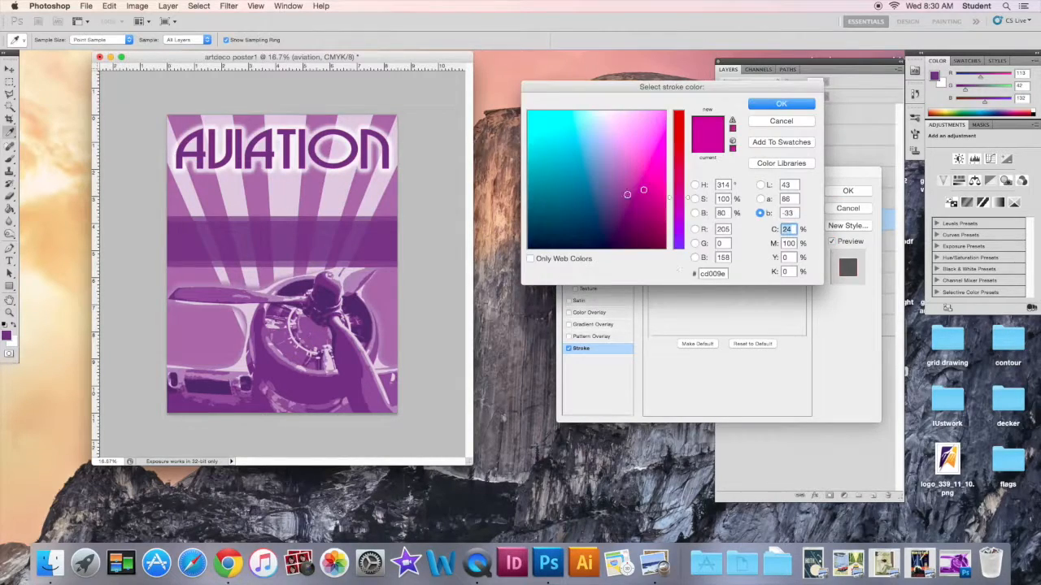
pyautogui.click(644, 153)
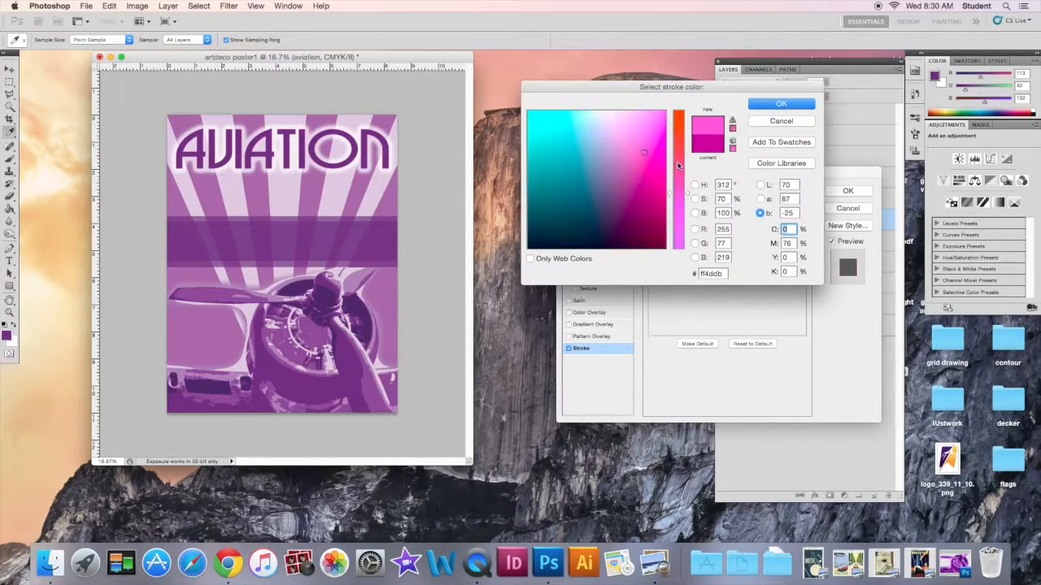
pyautogui.moveTo(680, 166); pyautogui.dragTo(673, 132)
pyautogui.click(609, 121)
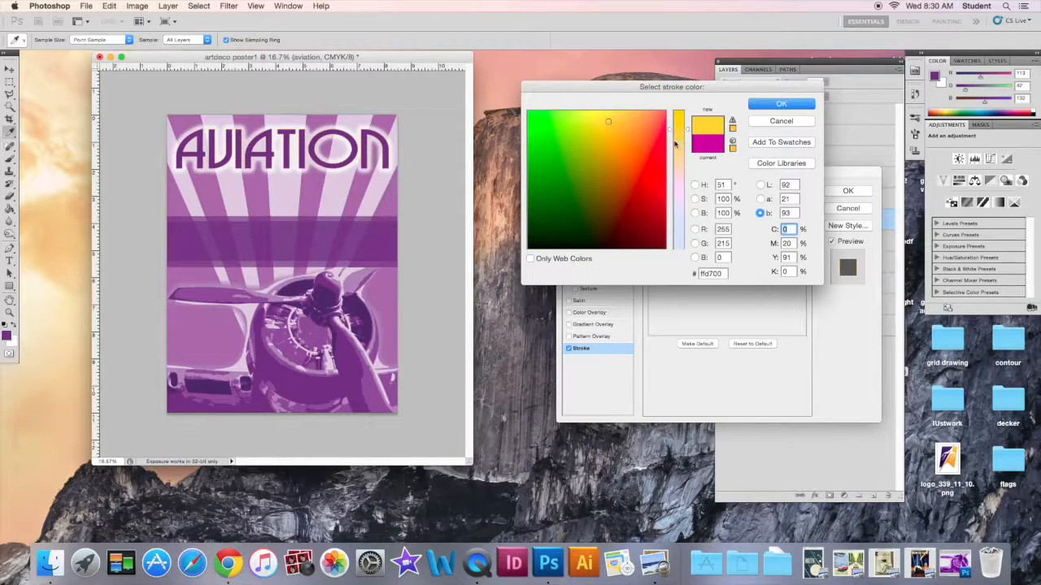
pyautogui.click(676, 157)
pyautogui.moveTo(608, 121)
pyautogui.mouseDown()
pyautogui.moveTo(601, 116)
pyautogui.moveTo(623, 113)
pyautogui.mouseUp()
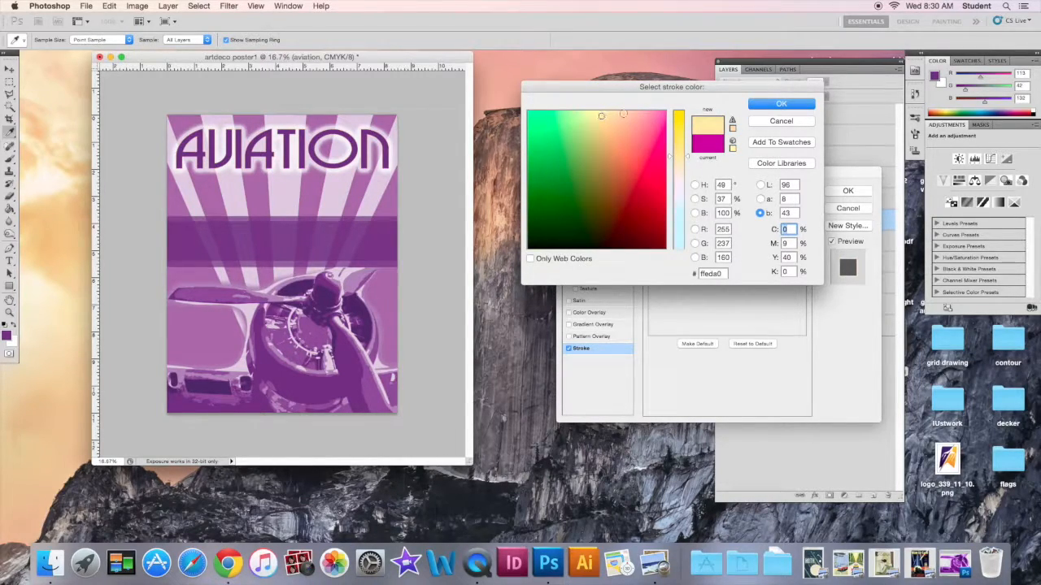
pyautogui.click(779, 105)
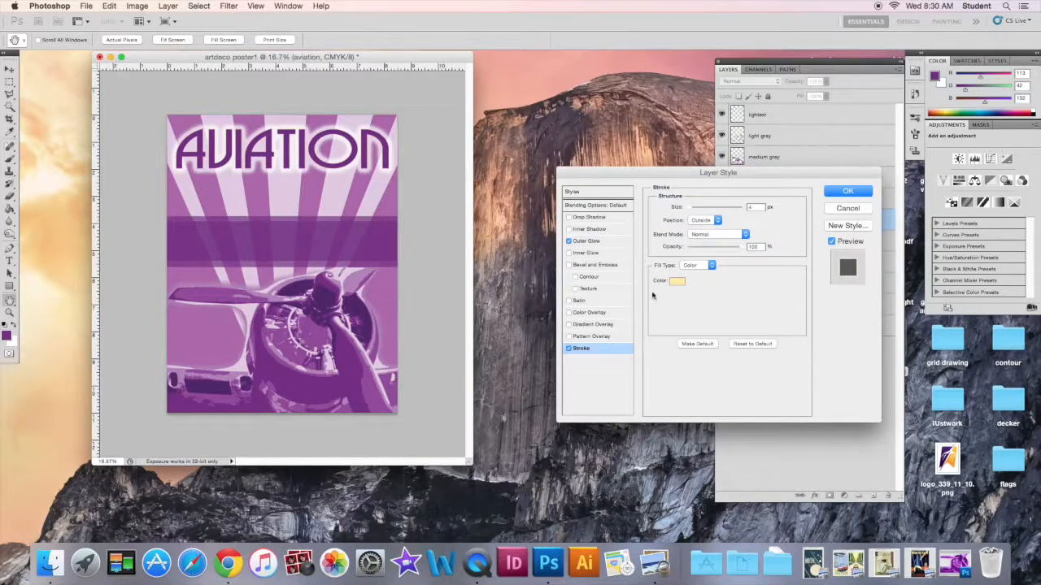
# - Set the title's stroke size to 10 px, apply the layer style and deselect the layer
pyautogui.doubleClick(750, 208)
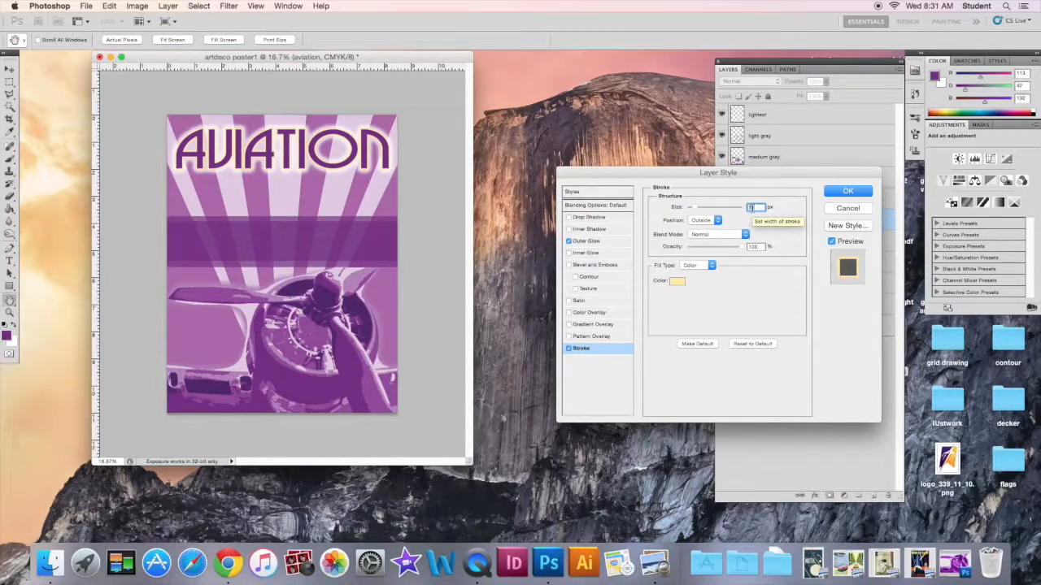
pyautogui.write('10')
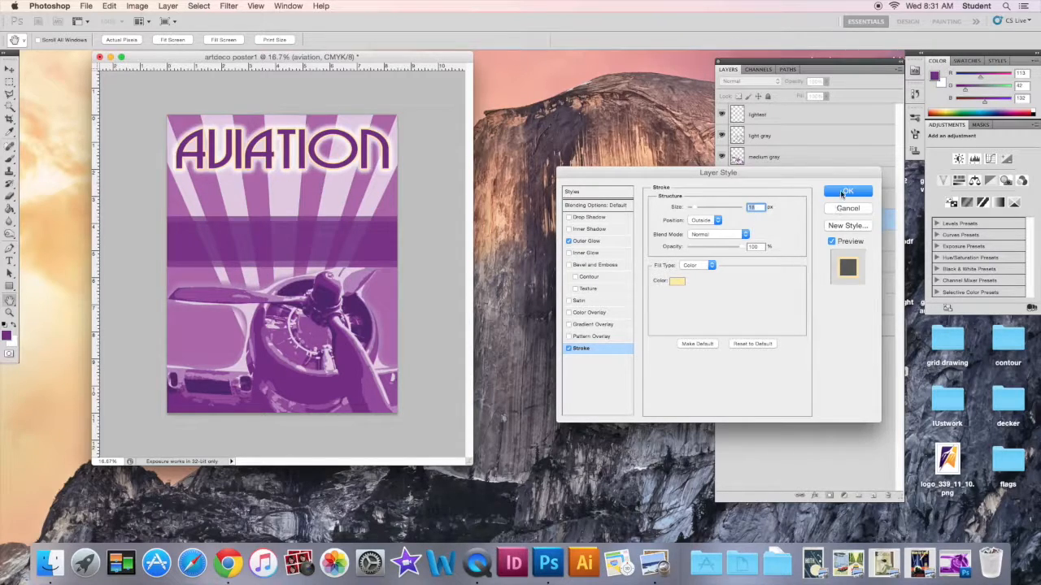
pyautogui.click(846, 192)
pyautogui.click(774, 385)
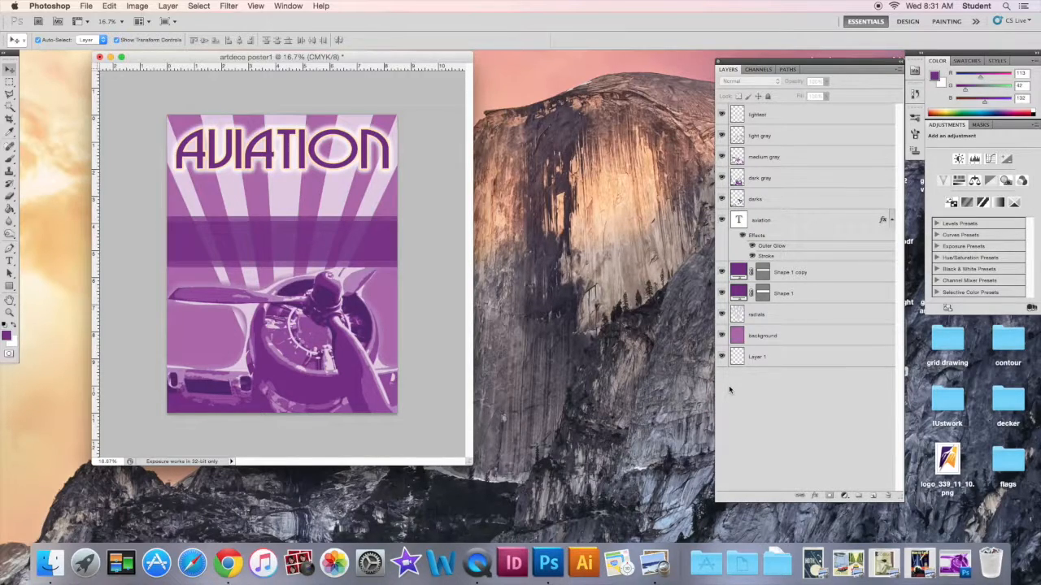
# - Add a layer above Shape 1 copy and sample the pale yellow of the title's outline as the foreground color
pyautogui.click(817, 274)
pyautogui.click(874, 496)
pyautogui.click(5, 338)
pyautogui.click(238, 138)
pyautogui.click(782, 103)
# - Draw a thin pale yellow stripe from the poster's left edge nearly across the upper part of the purple band and adjust its opacity
pyautogui.click(10, 286)
pyautogui.moveTo(169, 228); pyautogui.dragTo(391, 224)
pyautogui.click(826, 82)
pyautogui.click(843, 97)
pyautogui.click(838, 277)
# - Draw three more thin pale yellow stripes beneath the first, each starting at the poster's left edge and progressively shorter
pyautogui.moveTo(169, 243); pyautogui.dragTo(374, 234)
pyautogui.moveTo(163, 248); pyautogui.dragTo(360, 250)
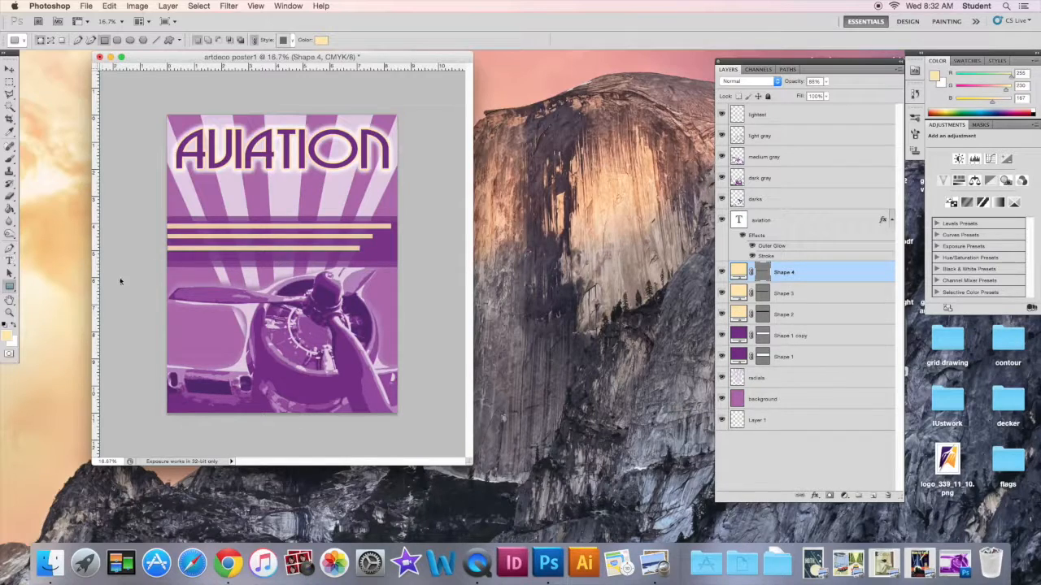
pyautogui.moveTo(171, 257); pyautogui.dragTo(343, 261)
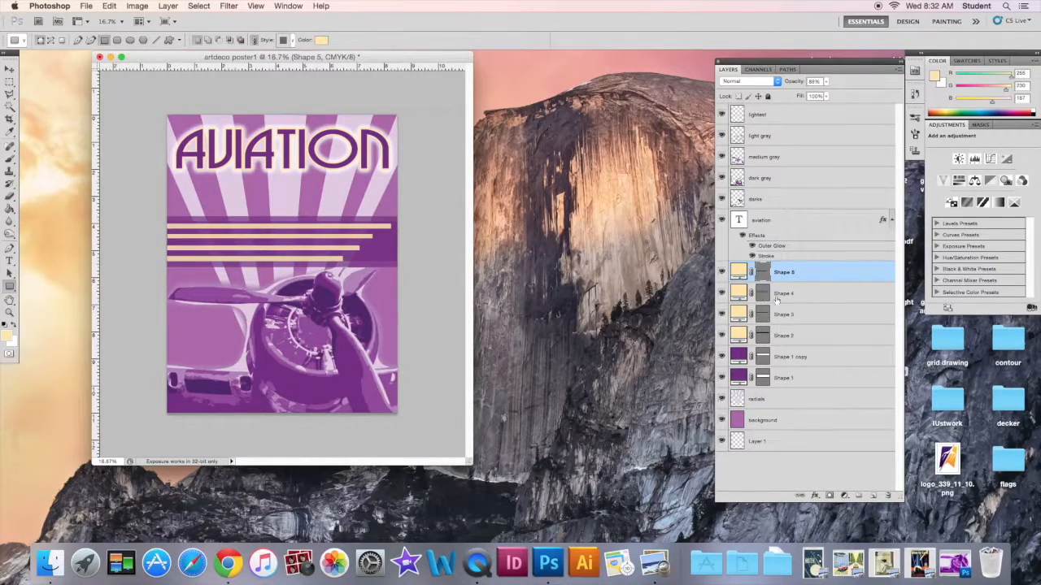
# - Lower the opacity of all four stripe layers together to a little over half, and deselect them
pyautogui.keyDown('shift'); pyautogui.click(811, 335); pyautogui.keyUp('shift')
pyautogui.click(826, 82)
pyautogui.moveTo(826, 96); pyautogui.dragTo(808, 96)
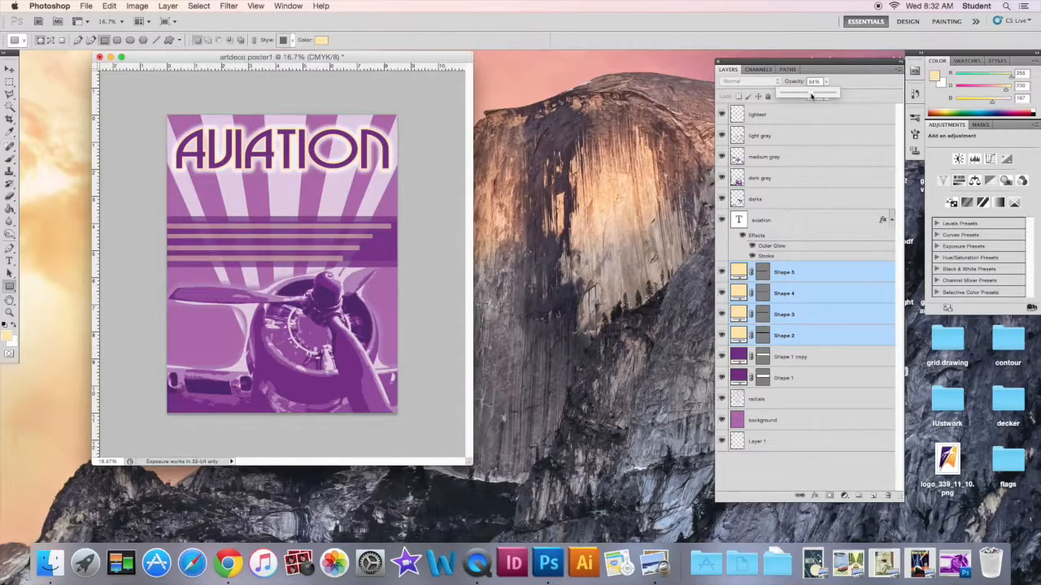
pyautogui.click(813, 356)
pyautogui.press('v')
pyautogui.click(802, 337)
pyautogui.click(296, 249)
pyautogui.click(437, 283)
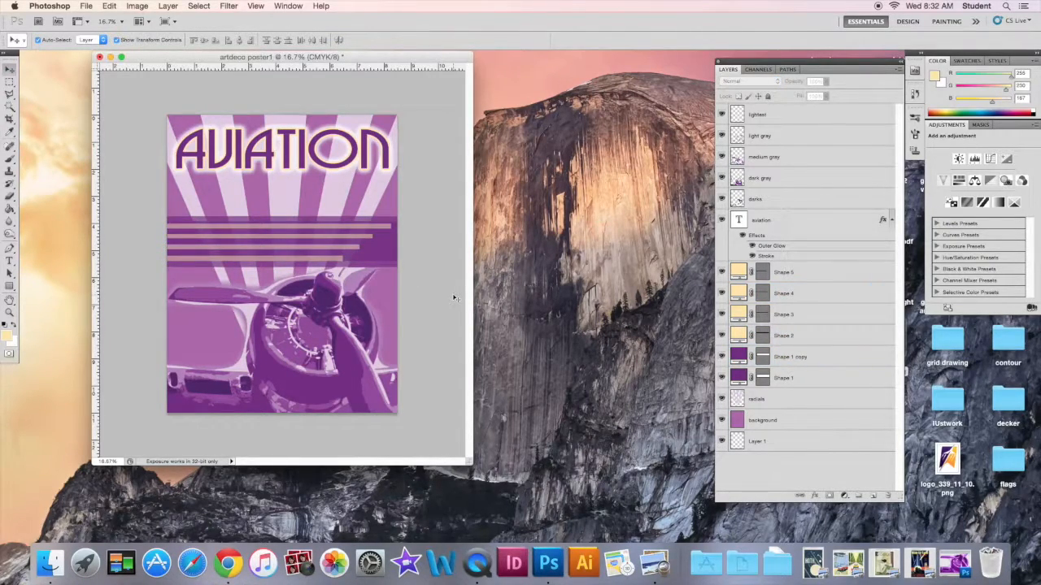
# - Draw a pale yellow rectangle directly above the background layer, covering the poster from the band's lower edge to the bottom
pyautogui.click(821, 421)
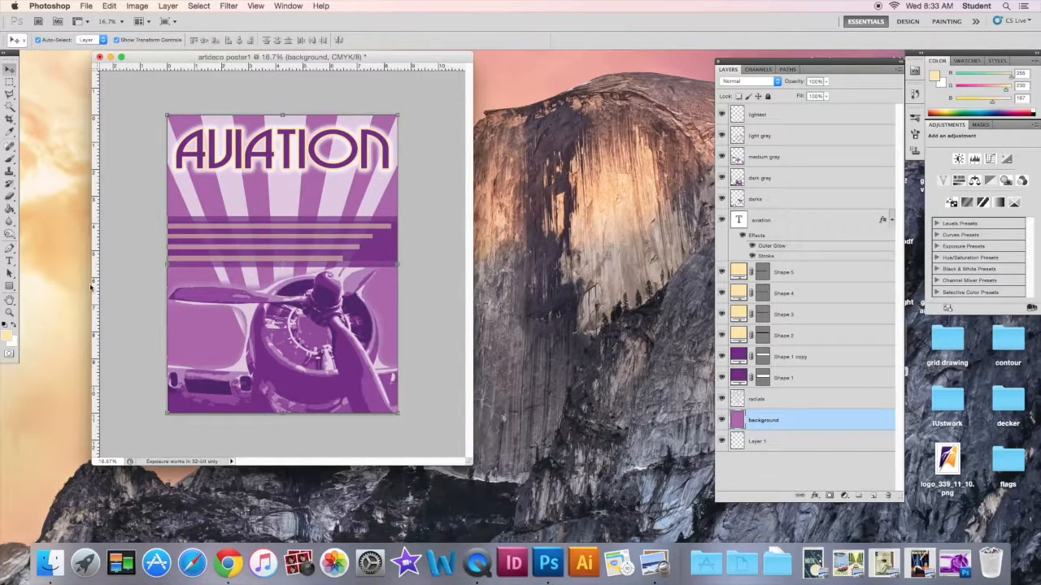
pyautogui.click(9, 287)
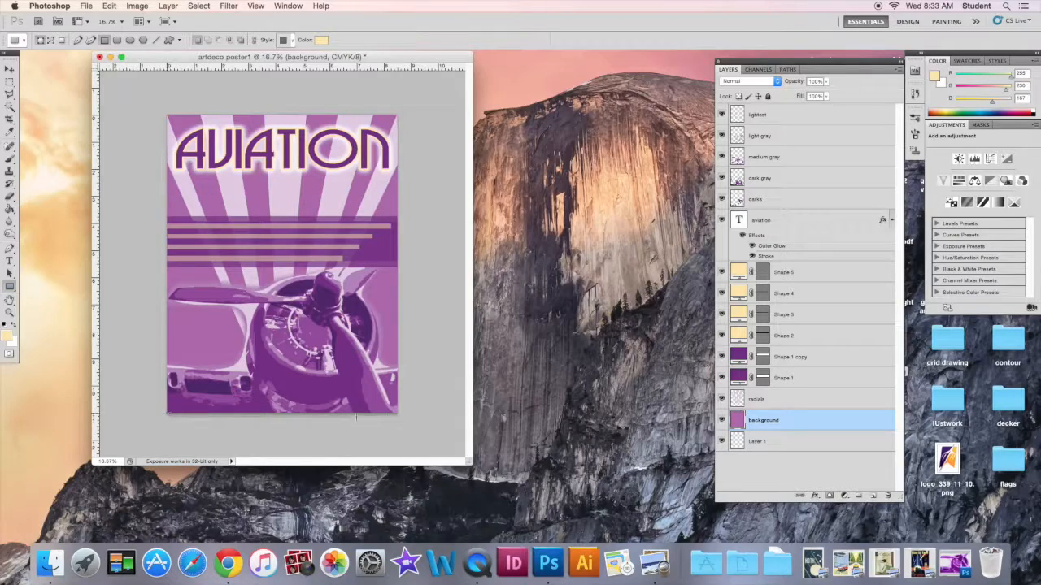
pyautogui.moveTo(398, 266); pyautogui.dragTo(166, 416)
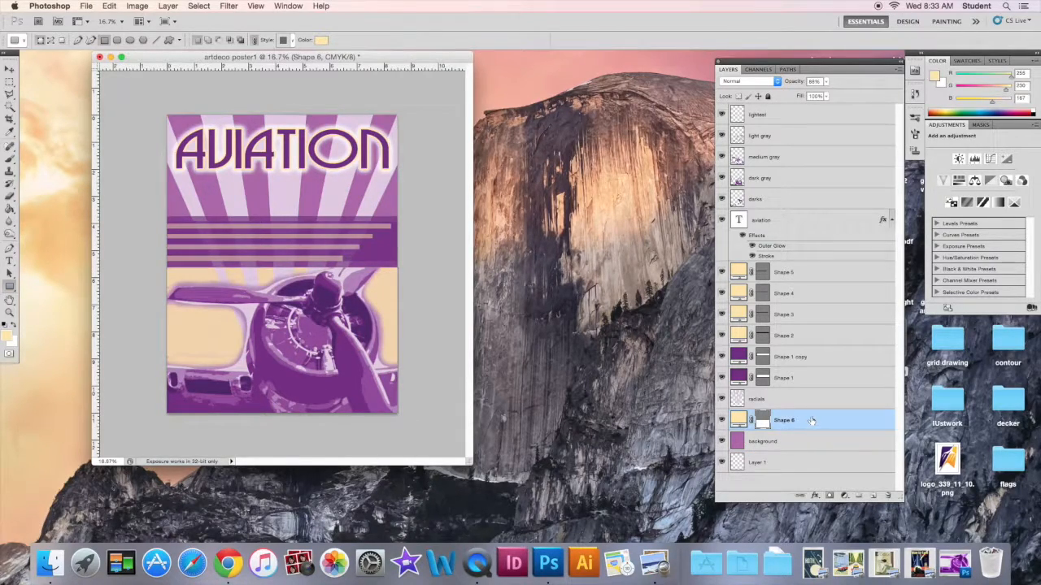
# - Try to prepare a dark-to-light purple gradient with the Gradient tool for the lower rectangle
pyautogui.click(9, 209)
pyautogui.click(56, 40)
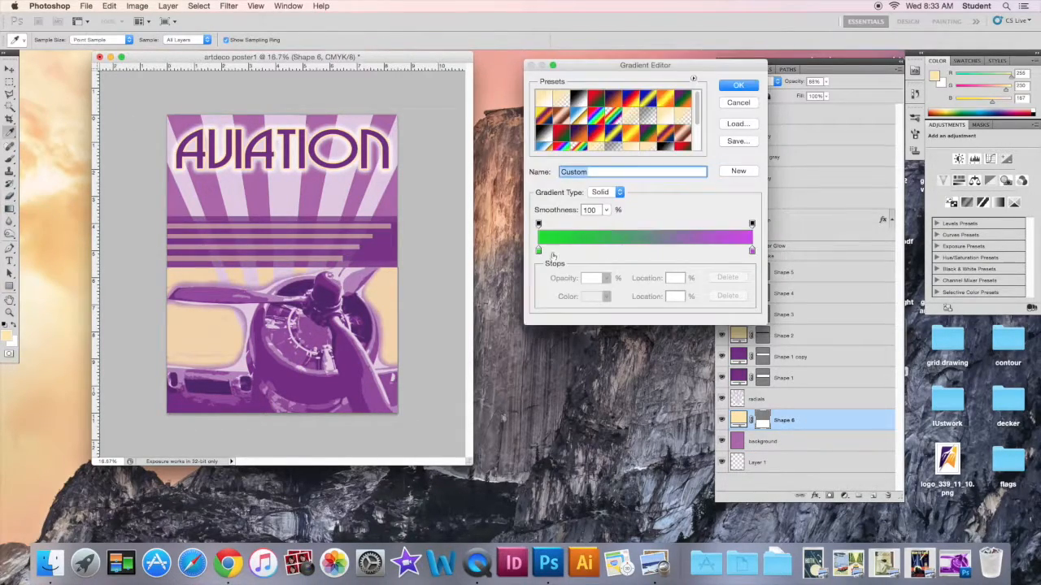
pyautogui.click(538, 250)
pyautogui.click(297, 384)
pyautogui.click(751, 250)
pyautogui.click(268, 287)
pyautogui.press('Return')
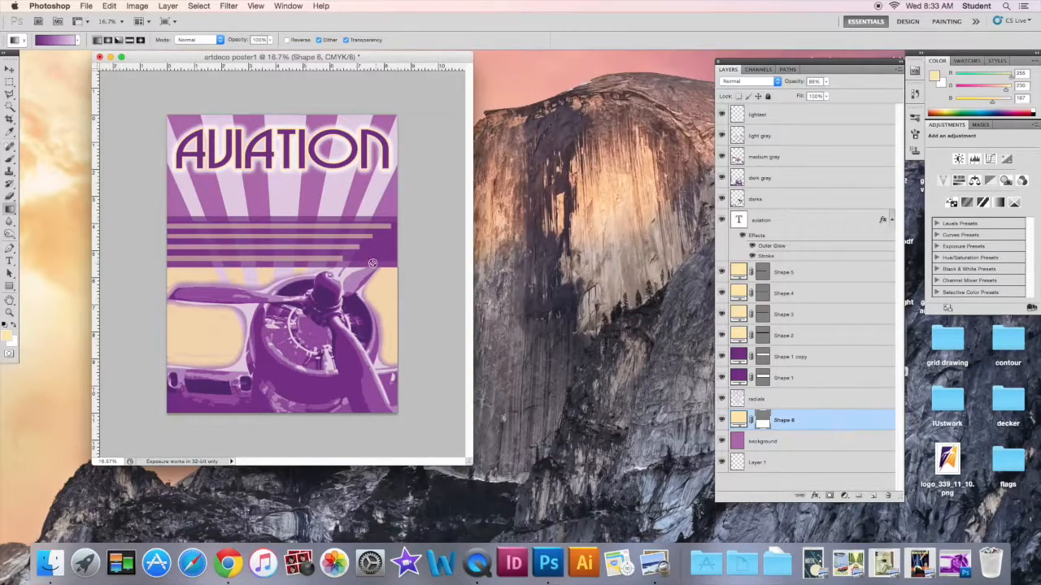
pyautogui.doubleClick(738, 419)
pyautogui.click(785, 122)
# - Add a gradient overlay to the lower rectangle, running from dark purple to light purple sampled from the airplane
pyautogui.doubleClick(821, 420)
pyautogui.click(611, 326)
pyautogui.click(714, 233)
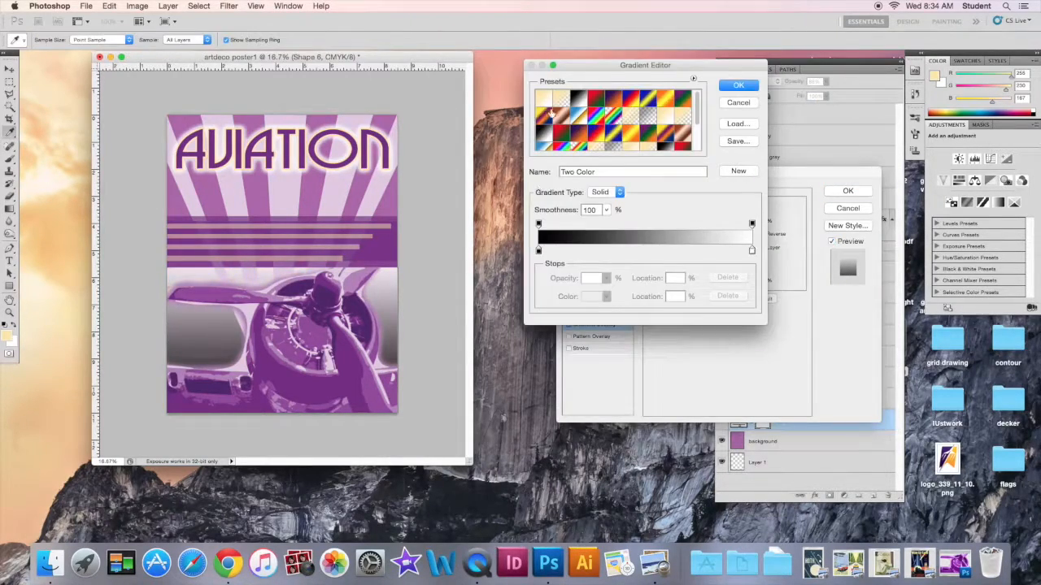
pyautogui.click(597, 98)
pyautogui.click(538, 251)
pyautogui.click(237, 379)
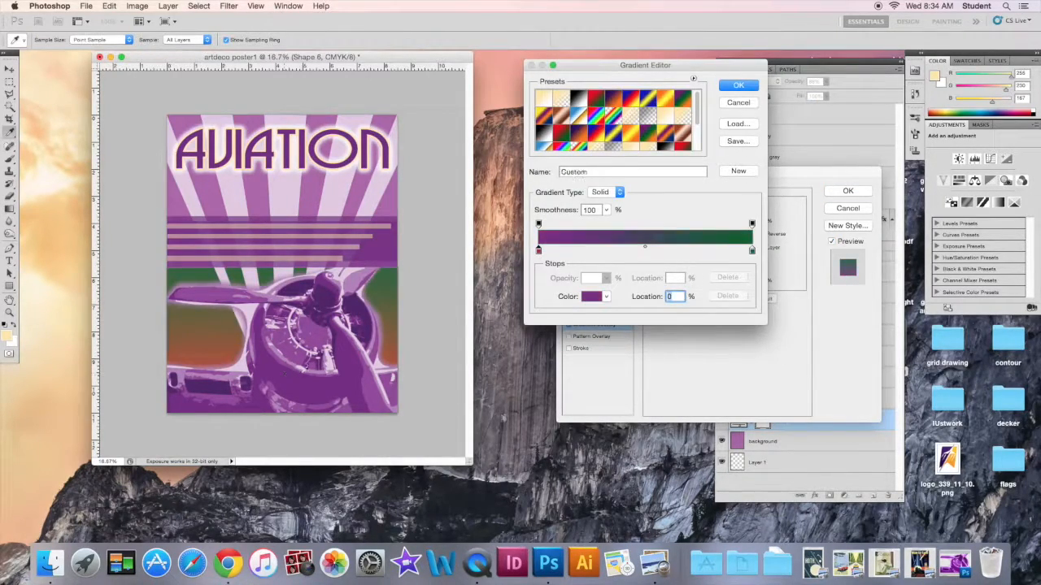
pyautogui.click(752, 250)
pyautogui.click(256, 304)
pyautogui.press('Return')
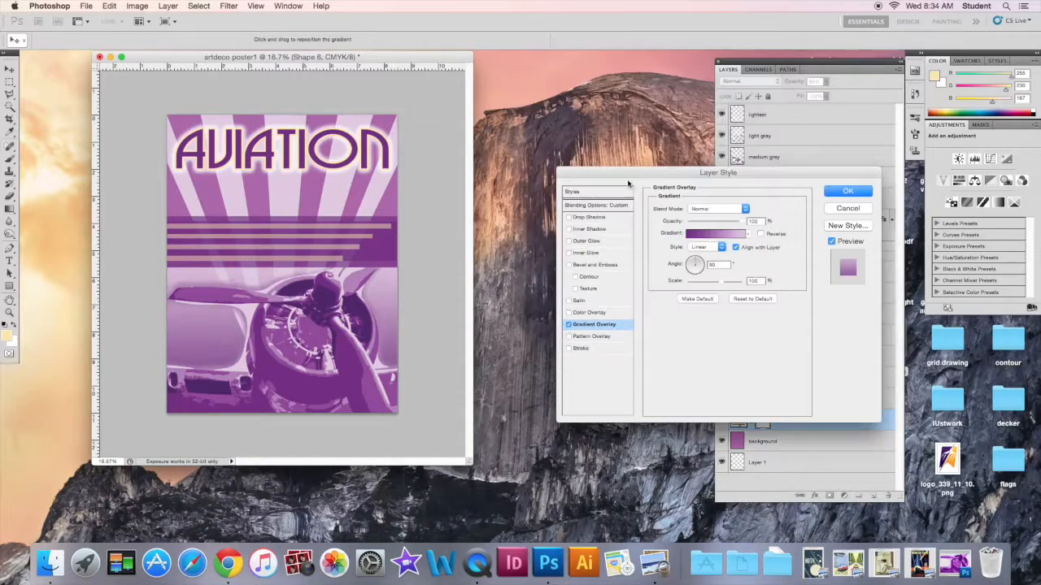
# - Set the gradient overlay's opacity to 57%, apply the layer style and select Layer 1
pyautogui.moveTo(738, 222); pyautogui.dragTo(717, 226)
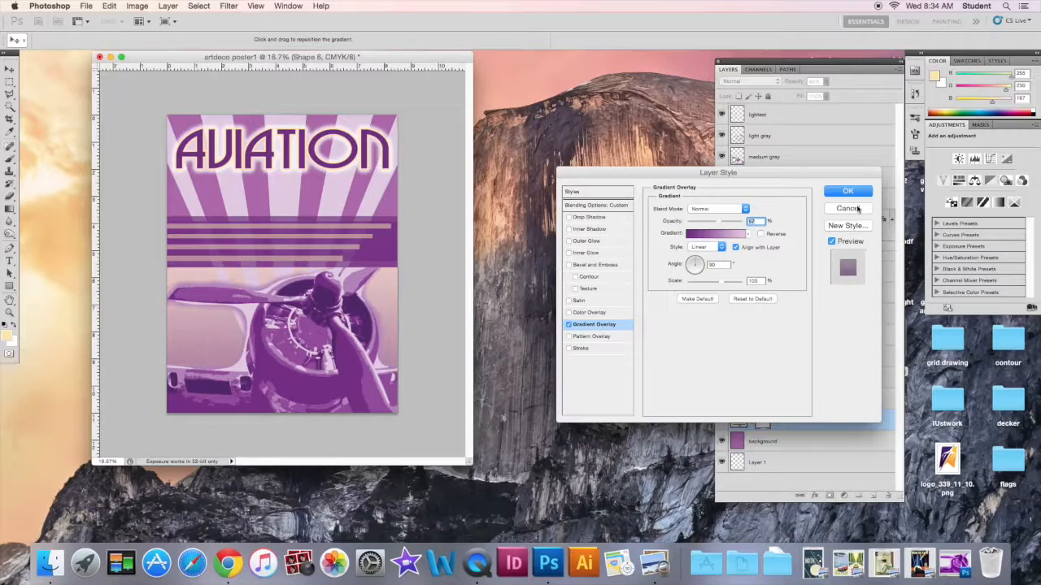
pyautogui.press('Return')
pyautogui.click(819, 481)
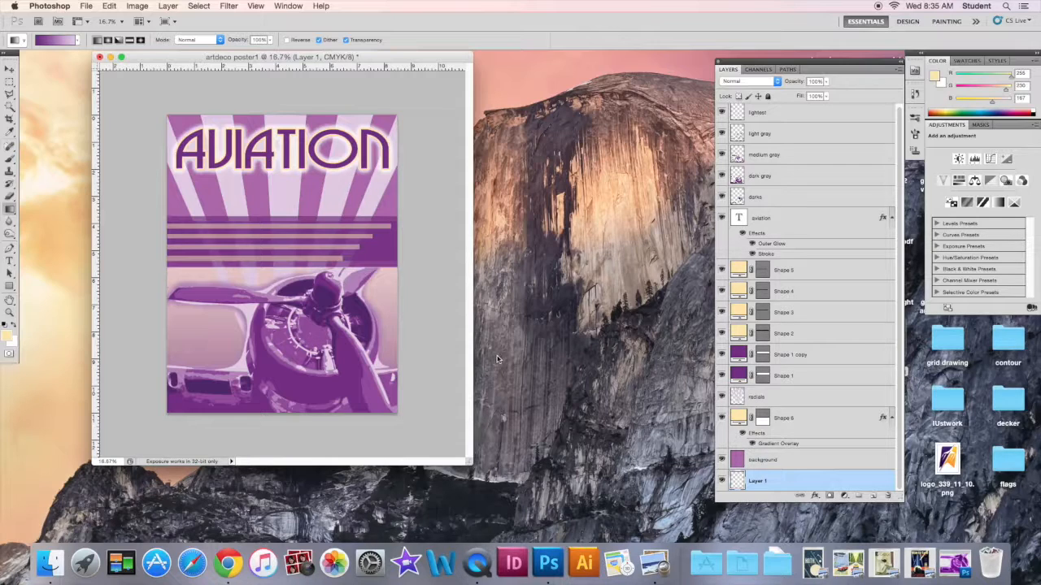
# - Switch to Chrome and search Google for "silhouette of biplane"
pyautogui.click(576, 477)
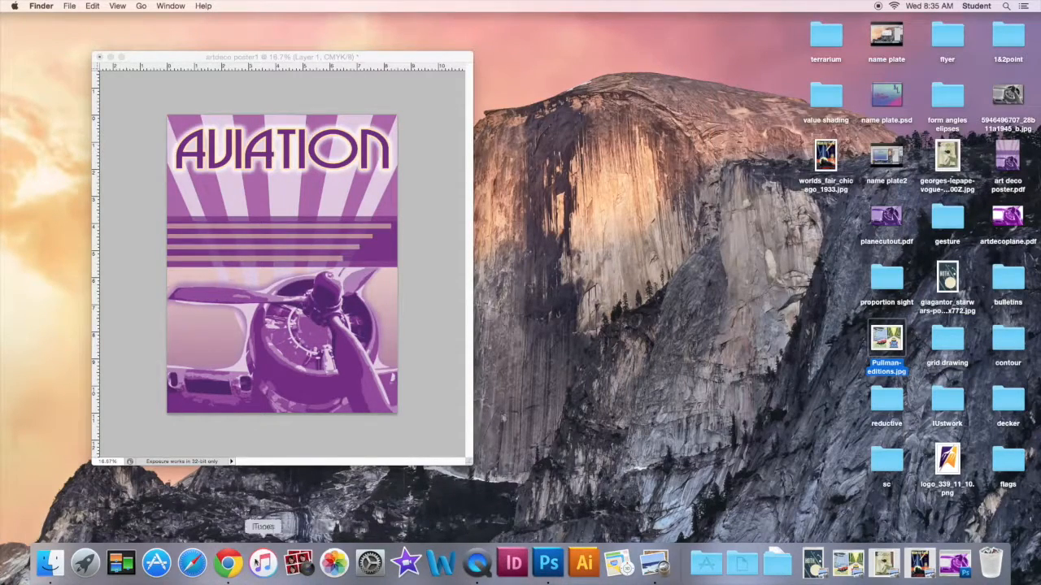
pyautogui.click(228, 562)
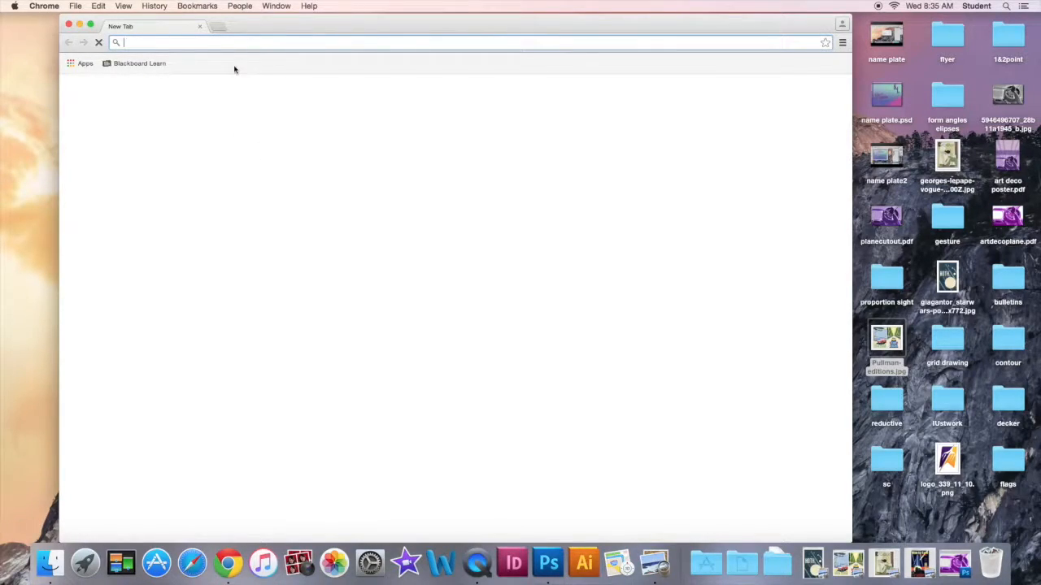
pyautogui.write('silhouette of biplane')
pyautogui.press('Return')
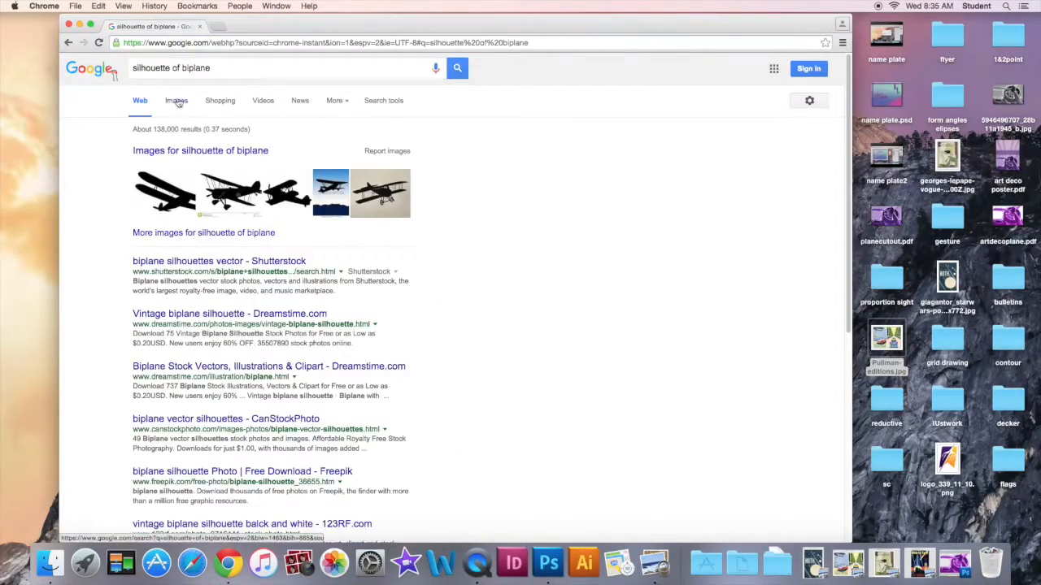
# - Switch the "silhouette of biplane" search to image results and look through the silhouettes
pyautogui.click(177, 101)
pyautogui.scroll(-5, 464, 295)
pyautogui.scroll(5, 463, 295)
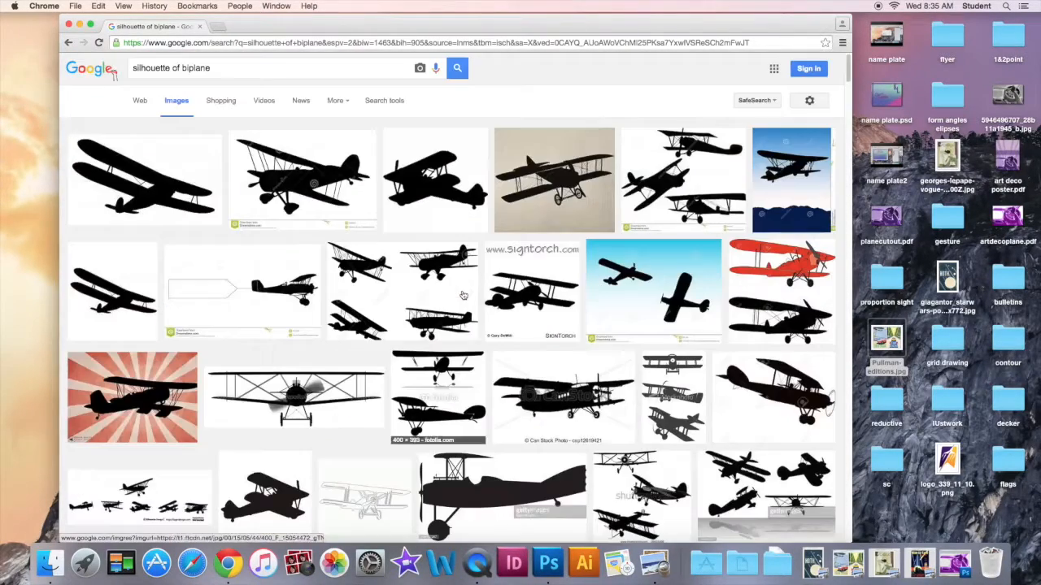
pyautogui.scroll(-3, 442, 291)
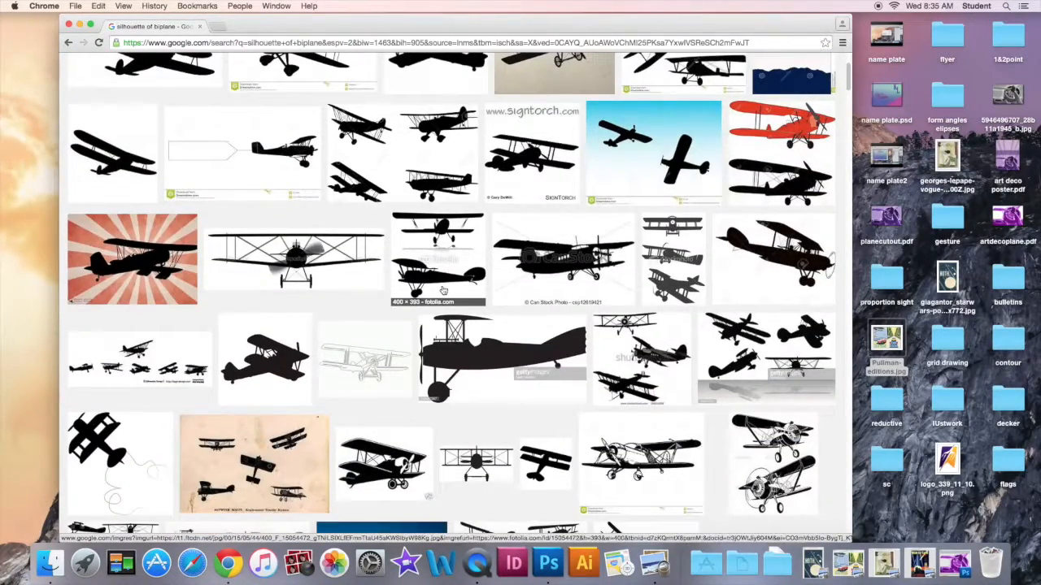
pyautogui.scroll(2, 441, 290)
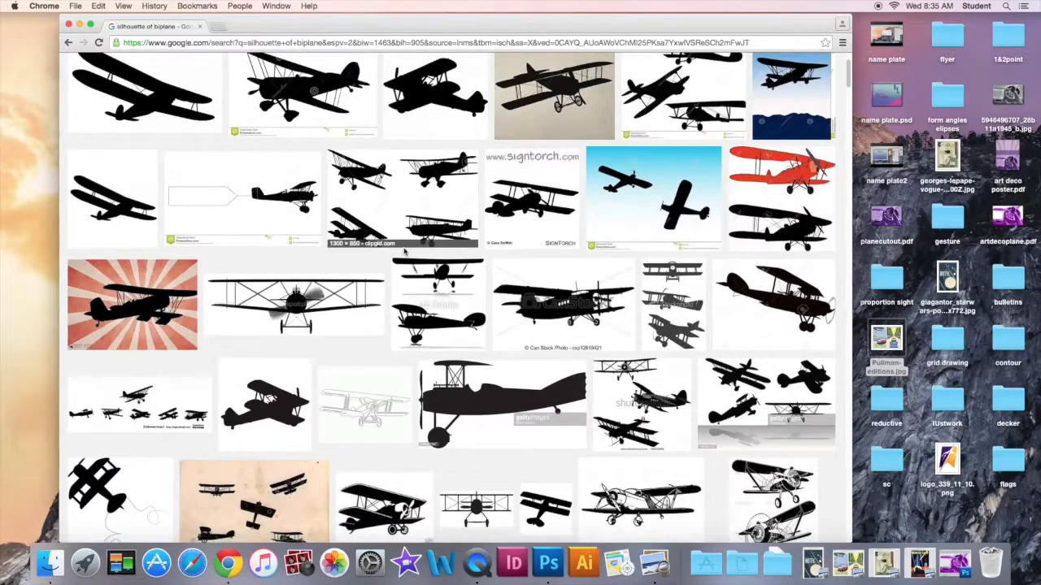
pyautogui.scroll(-10, 404, 252)
pyautogui.scroll(15, 404, 252)
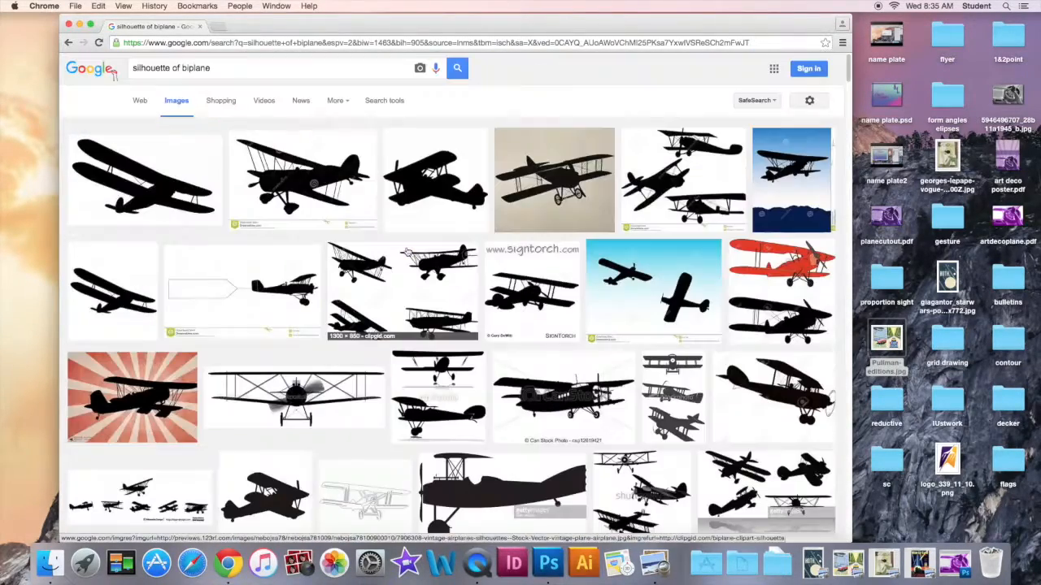
# - Refine the image search to "free silhouette of biplane" and save the Freepik picture of six biplanes to the desktop
pyautogui.click(127, 70)
pyautogui.write('free')
pyautogui.press('Return')
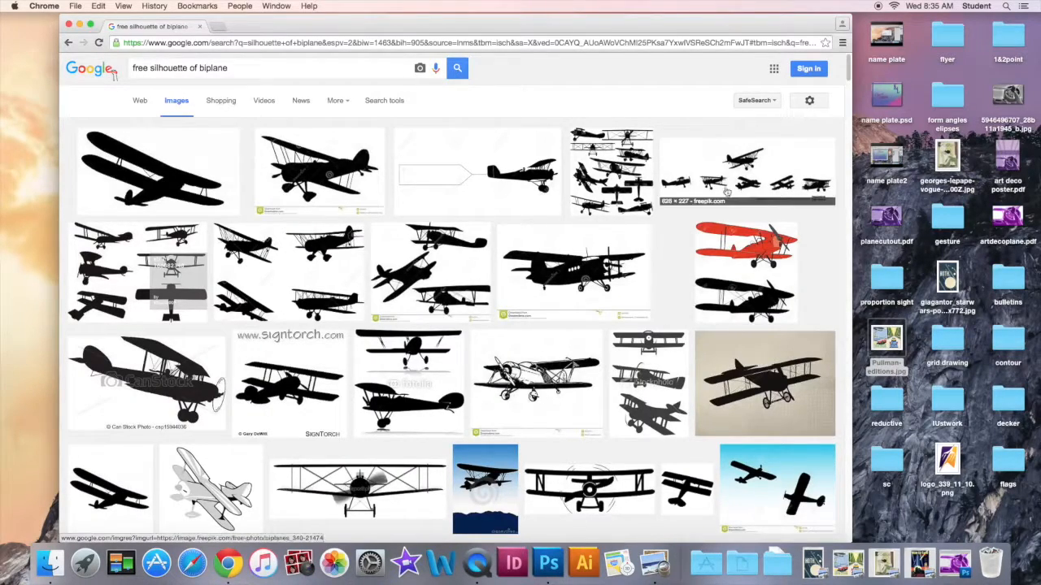
pyautogui.click(709, 178)
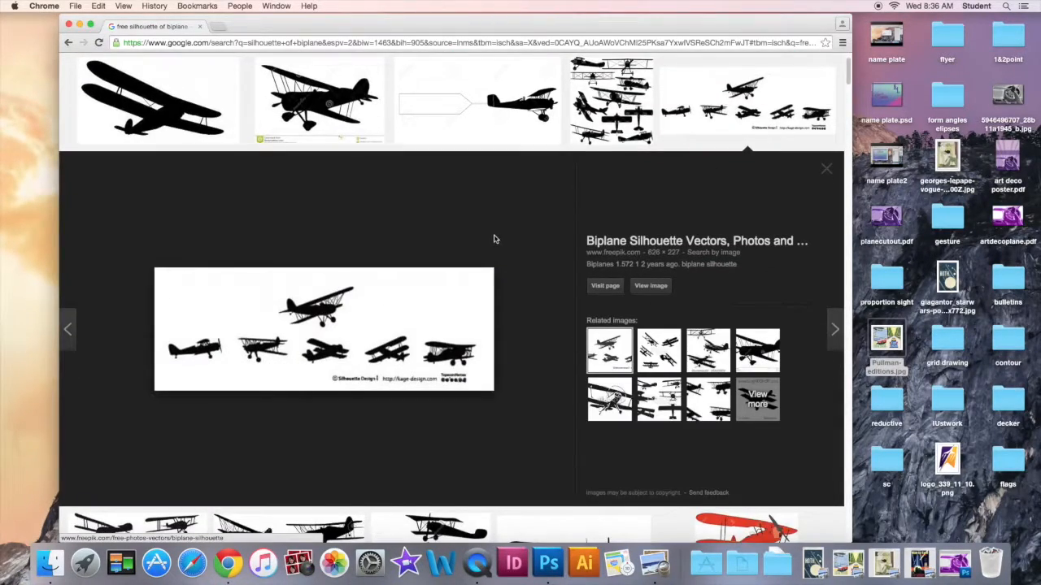
pyautogui.moveTo(298, 345); pyautogui.dragTo(33, 325)
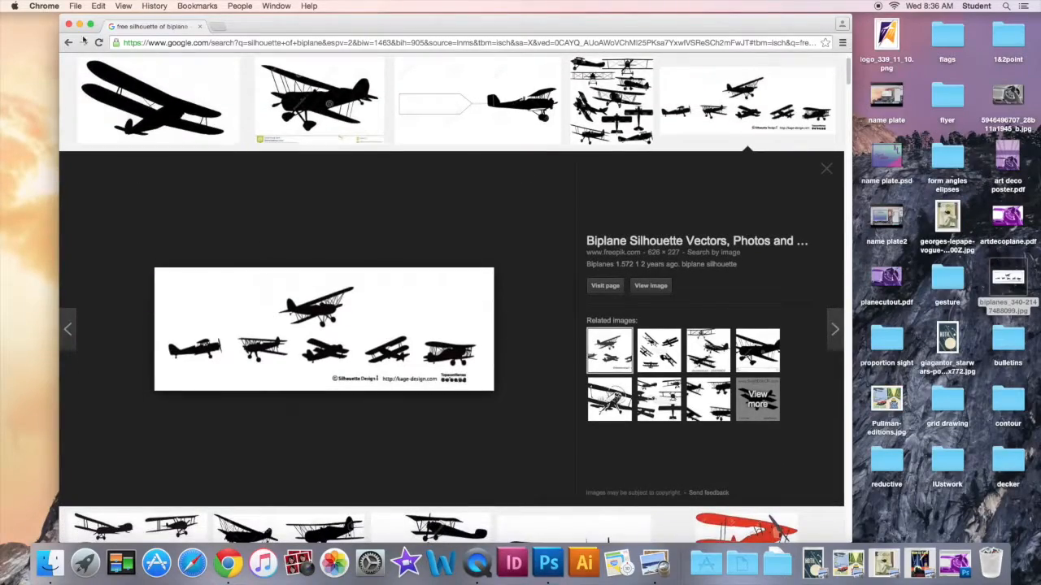
# - Minimise the browser and open the saved biplanes JPEG from the desktop in Photoshop
pyautogui.click(79, 26)
pyautogui.click(400, 143)
pyautogui.click(86, 6)
pyautogui.click(102, 28)
pyautogui.doubleClick(561, 189)
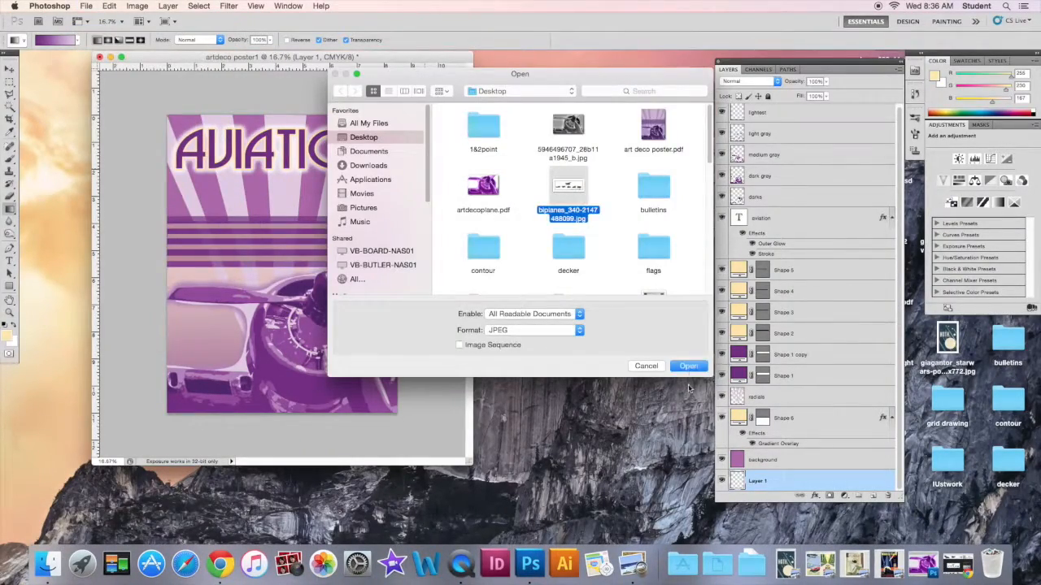
# - Duplicate the background layer and remove the white area around the biplanes from the copy using the Magic Wand
pyautogui.moveTo(808, 116); pyautogui.dragTo(873, 495)
pyautogui.click(10, 106)
pyautogui.click(193, 256)
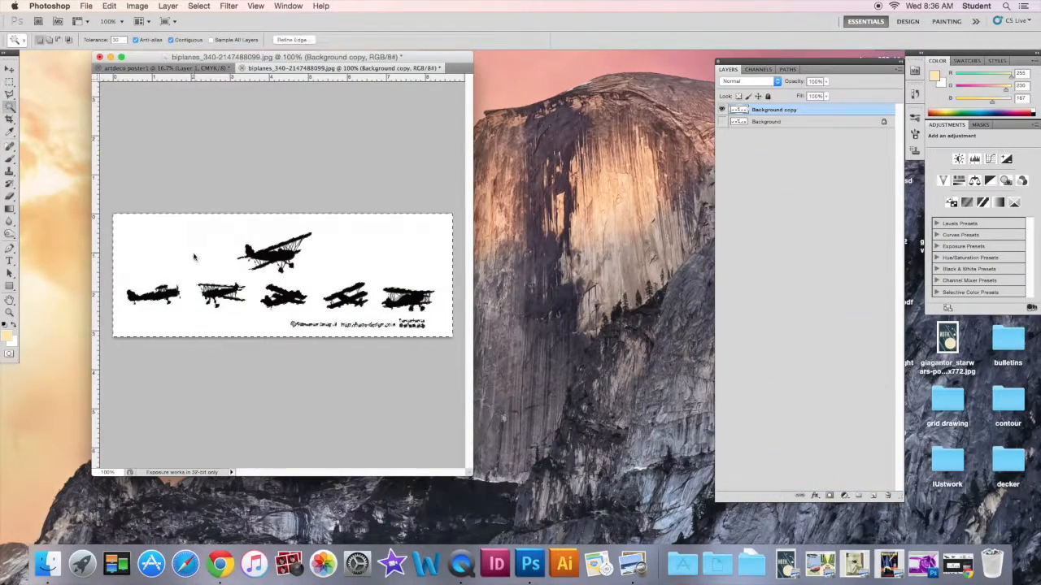
pyautogui.press('Delete')
pyautogui.press('super+d')
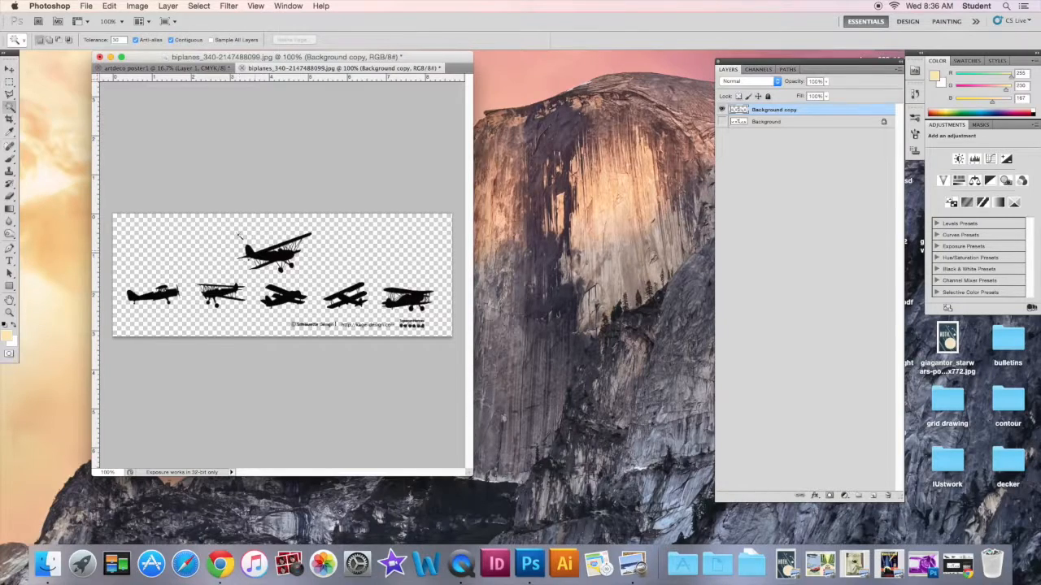
# - Crop the image to the single tilted biplane second from the end of the lower row
pyautogui.click(10, 119)
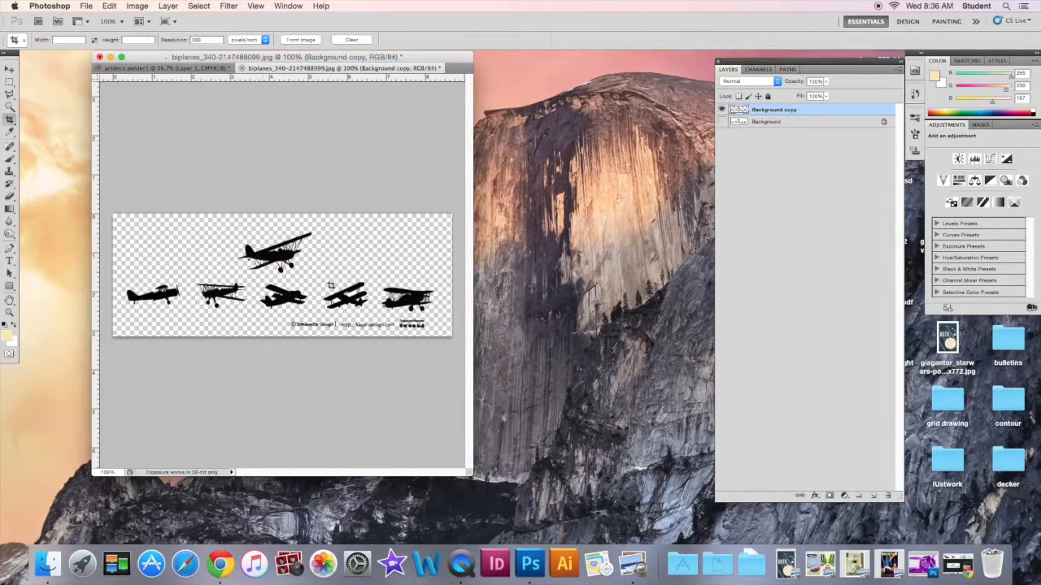
pyautogui.moveTo(372, 316); pyautogui.dragTo(372, 316)
pyautogui.press('Return')
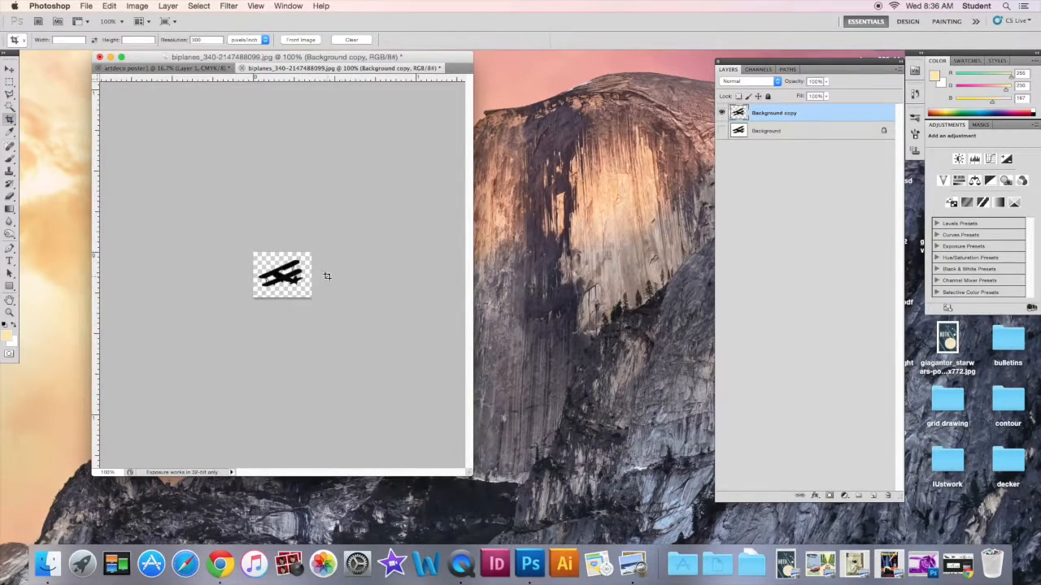
# - Apply the Cutout filter to the biplane with 4 levels, edge simplicity 4 and edge fidelity 2
pyautogui.press('super+equal')
pyautogui.press('super+equal')
pyautogui.press('super+equal')
pyautogui.press('super+equal')
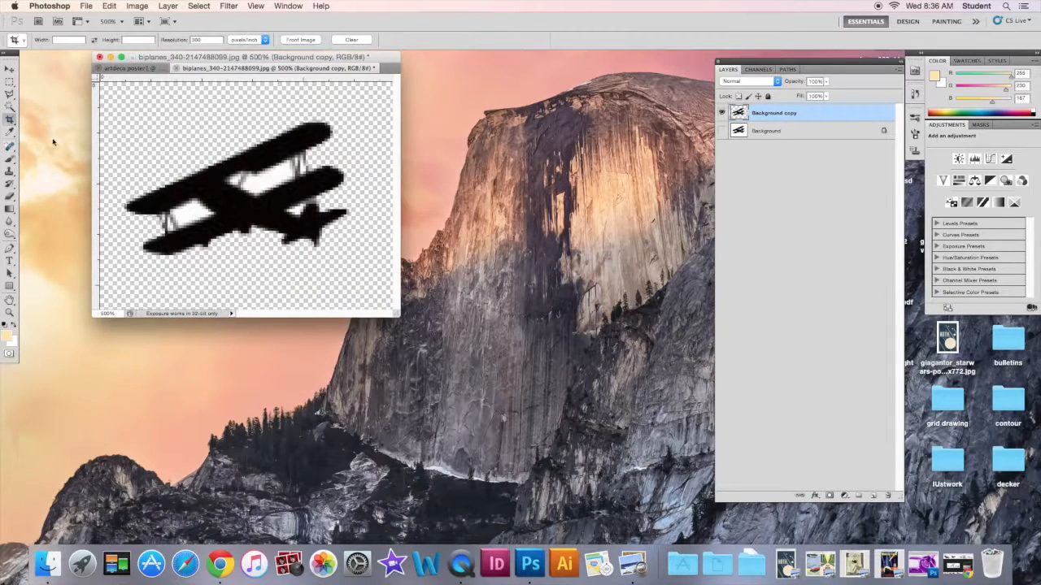
pyautogui.click(225, 6)
pyautogui.moveTo(268, 115)
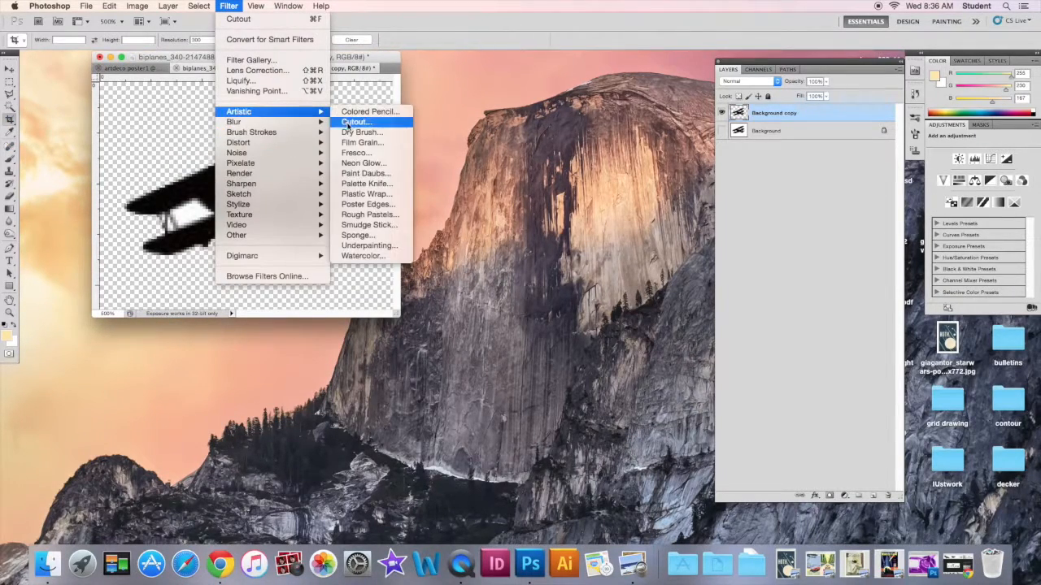
pyautogui.click(362, 124)
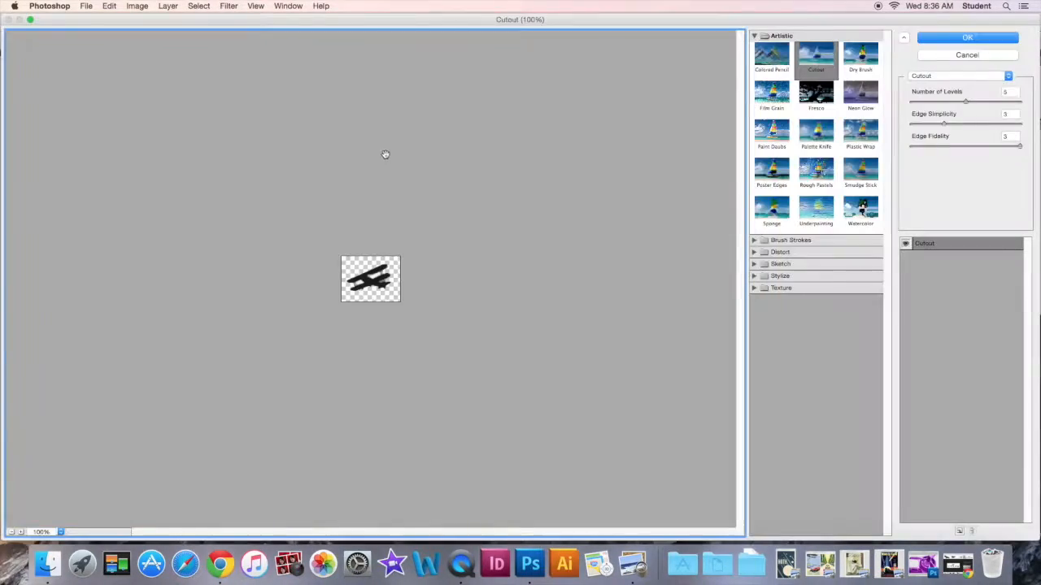
pyautogui.click(21, 534)
pyautogui.click(21, 533)
pyautogui.click(22, 533)
pyautogui.click(21, 533)
pyautogui.click(21, 533)
pyautogui.moveTo(967, 103); pyautogui.dragTo(955, 123)
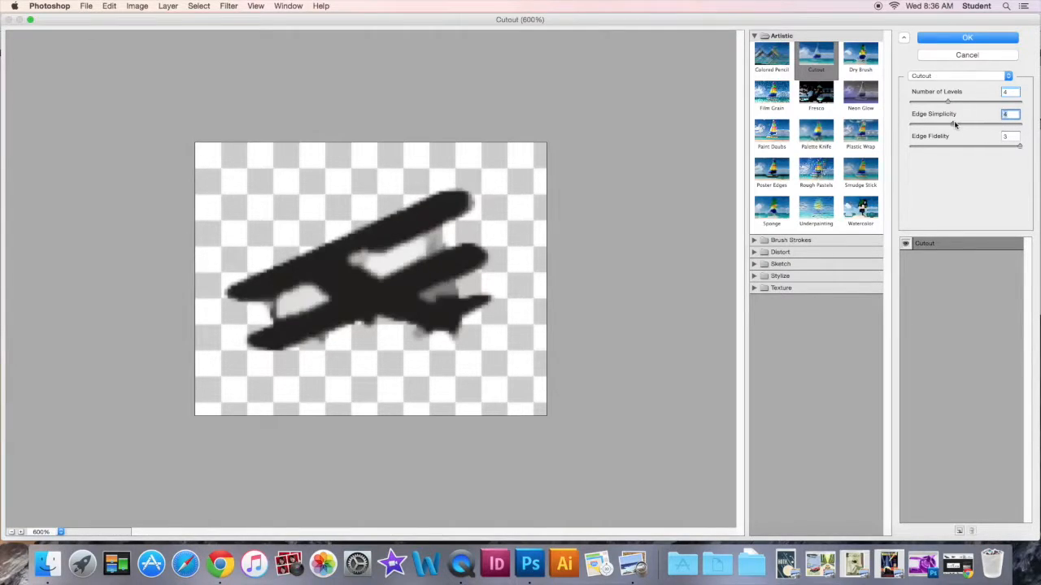
pyautogui.moveTo(1018, 146); pyautogui.dragTo(965, 151)
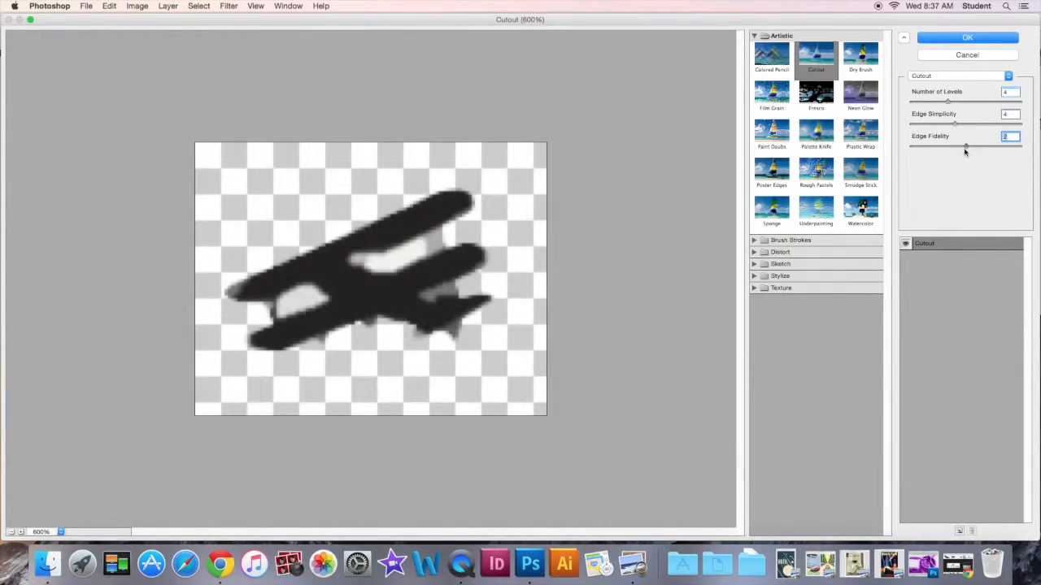
pyautogui.click(960, 37)
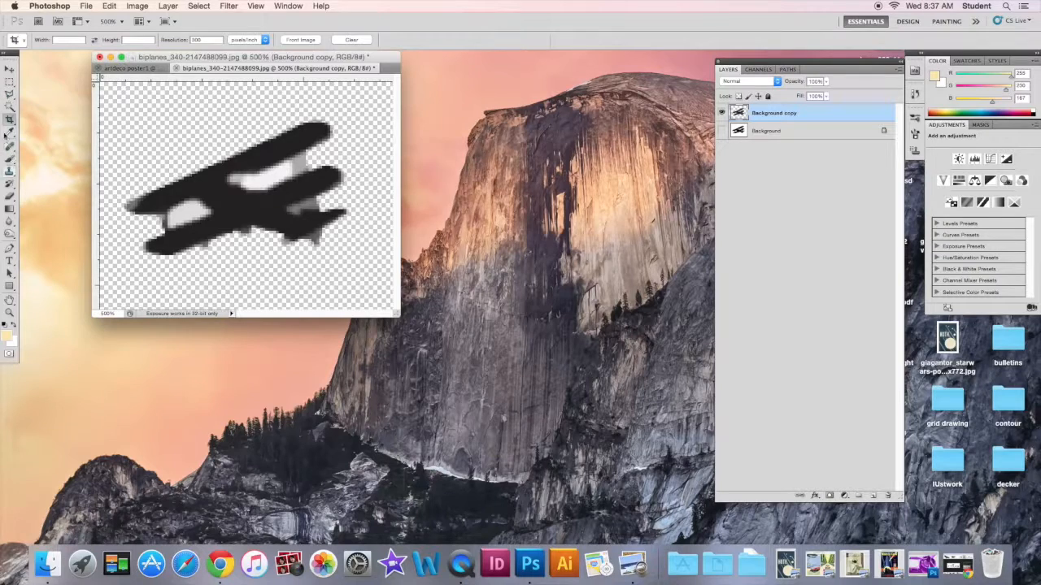
# - Remove the white and light gray patches between the biplane's wings with the Magic Wand and deselect
pyautogui.click(9, 106)
pyautogui.click(187, 214)
pyautogui.click(274, 183)
pyautogui.press('Delete')
pyautogui.click(297, 166)
pyautogui.press('Delete')
pyautogui.click(240, 181)
pyautogui.press('Delete')
pyautogui.click(168, 217)
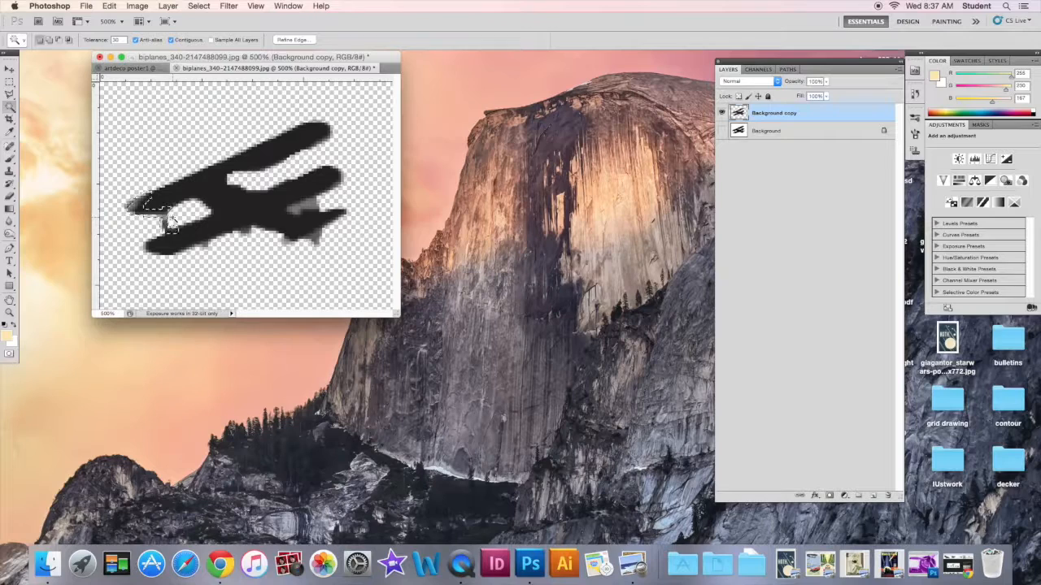
pyautogui.press('Delete')
pyautogui.press('super+d')
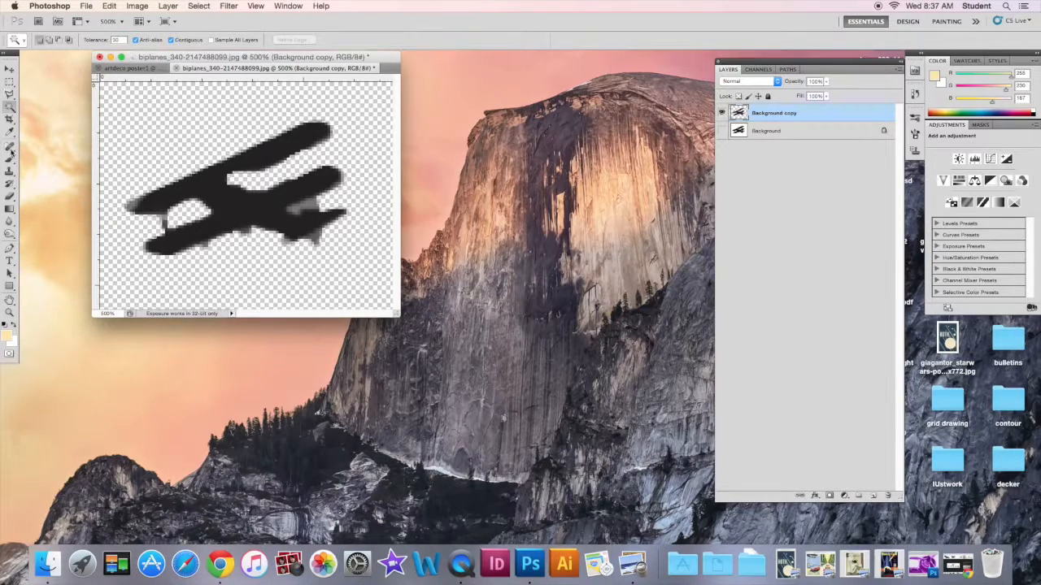
# - Erase the leftover strut, wing-tip and gray tail remnants around the biplane silhouette with a smaller eraser
pyautogui.click(10, 196)
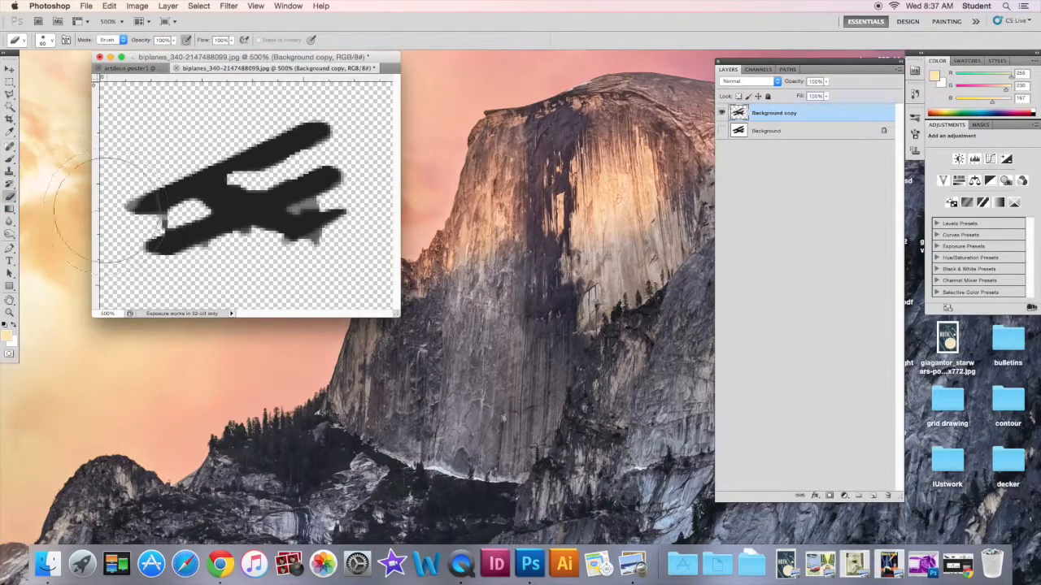
pyautogui.moveTo(110, 200)
pyautogui.mouseDown()
pyautogui.moveTo(162, 221)
pyautogui.moveTo(156, 225)
pyautogui.mouseUp()
pyautogui.press('[')
pyautogui.press('[')
pyautogui.press('[')
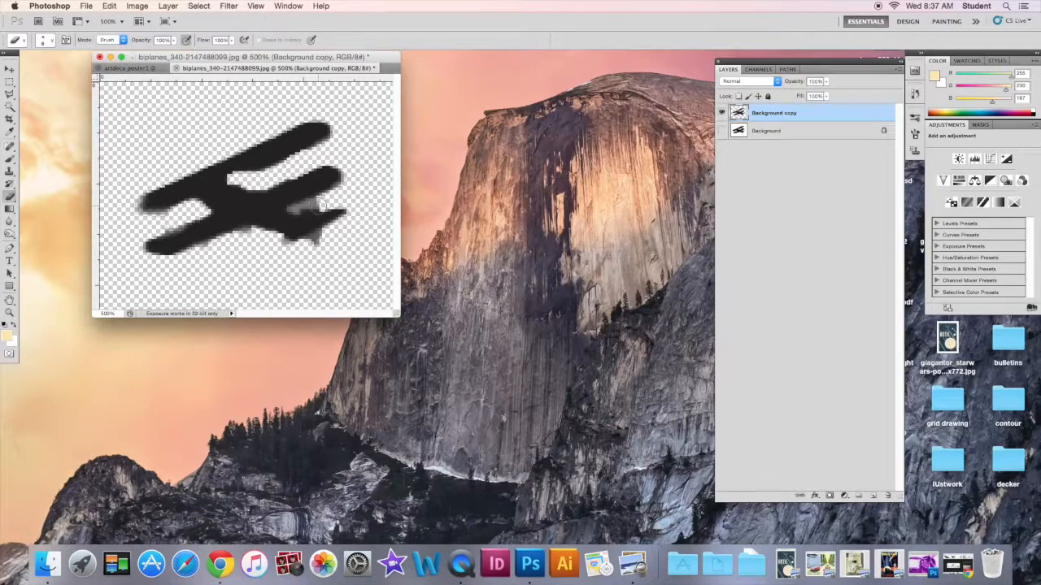
pyautogui.press(']')
pyautogui.press('[')
pyautogui.moveTo(317, 204)
pyautogui.mouseDown()
pyautogui.moveTo(302, 214)
pyautogui.moveTo(299, 248)
pyautogui.mouseUp()
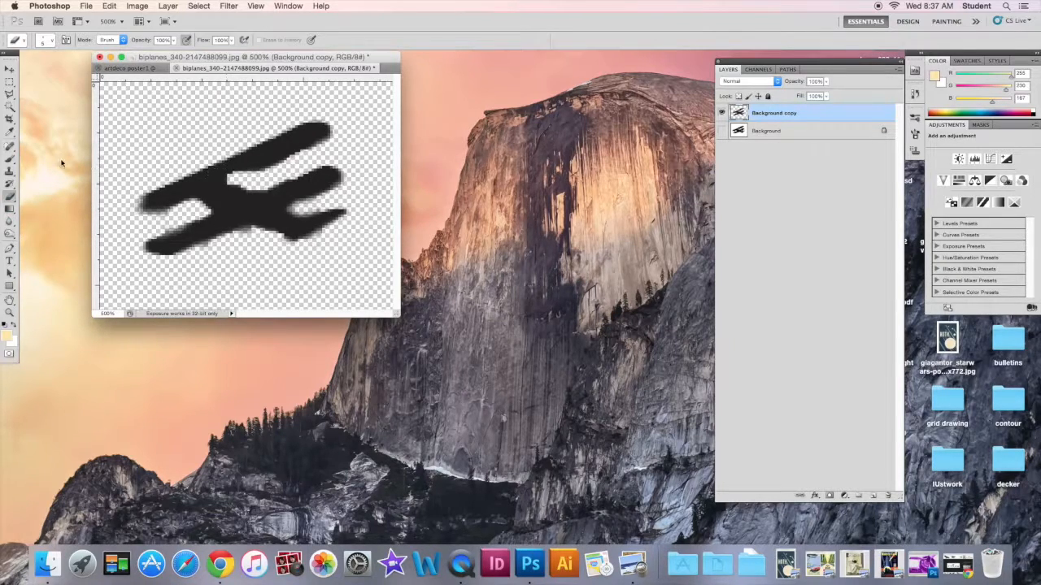
# - Paint a black brush stroke over the middle of the biplane's upper wing
pyautogui.press('b')
pyautogui.press('d')
pyautogui.moveTo(260, 153); pyautogui.dragTo(209, 176)
# - Select the biplane silhouette with the Magic Wand and fill it with dark purple, RGB 127, 0, 149
pyautogui.press('w')
pyautogui.click(221, 179)
pyautogui.keyDown('shift'); pyautogui.click(194, 184); pyautogui.keyUp('shift')
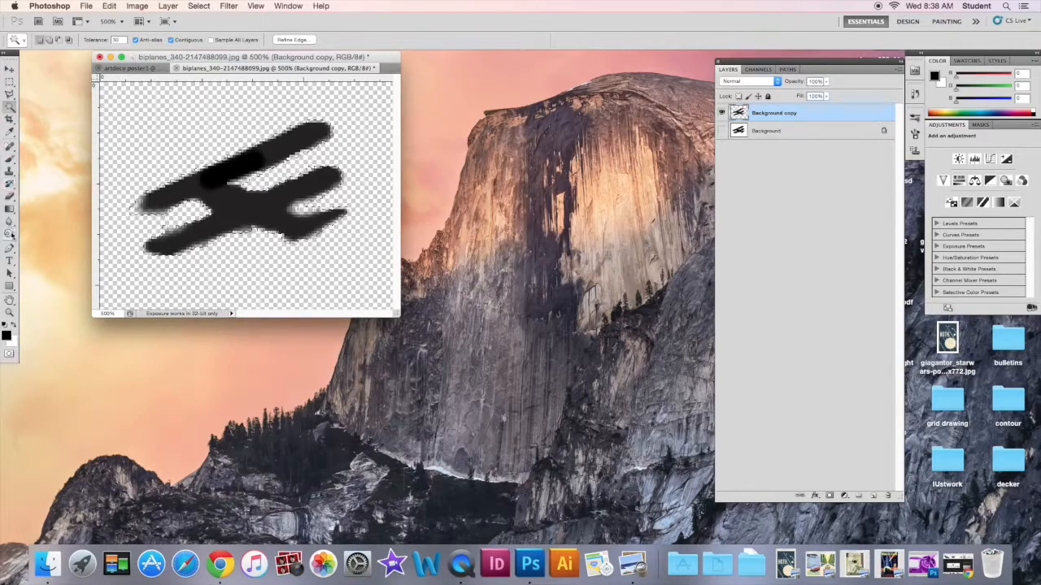
pyautogui.click(7, 334)
pyautogui.moveTo(627, 182)
pyautogui.mouseDown()
pyautogui.moveTo(630, 159)
pyautogui.moveTo(602, 193)
pyautogui.moveTo(589, 155)
pyautogui.moveTo(575, 203)
pyautogui.mouseUp()
pyautogui.click(680, 216)
pyautogui.moveTo(638, 213)
pyautogui.mouseDown()
pyautogui.moveTo(597, 214)
pyautogui.moveTo(643, 173)
pyautogui.moveTo(651, 214)
pyautogui.mouseUp()
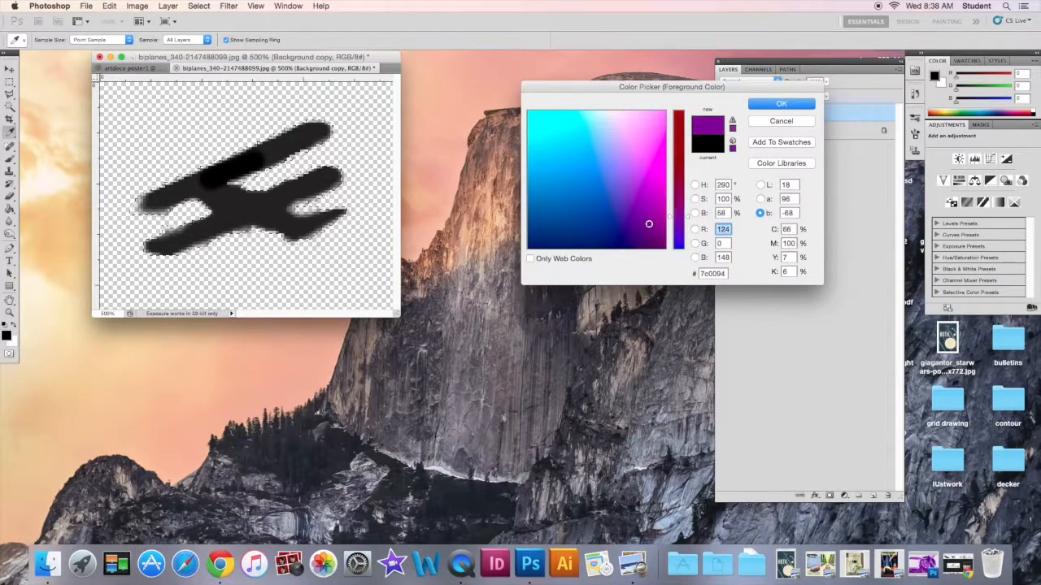
pyautogui.click(780, 103)
pyautogui.click(241, 186)
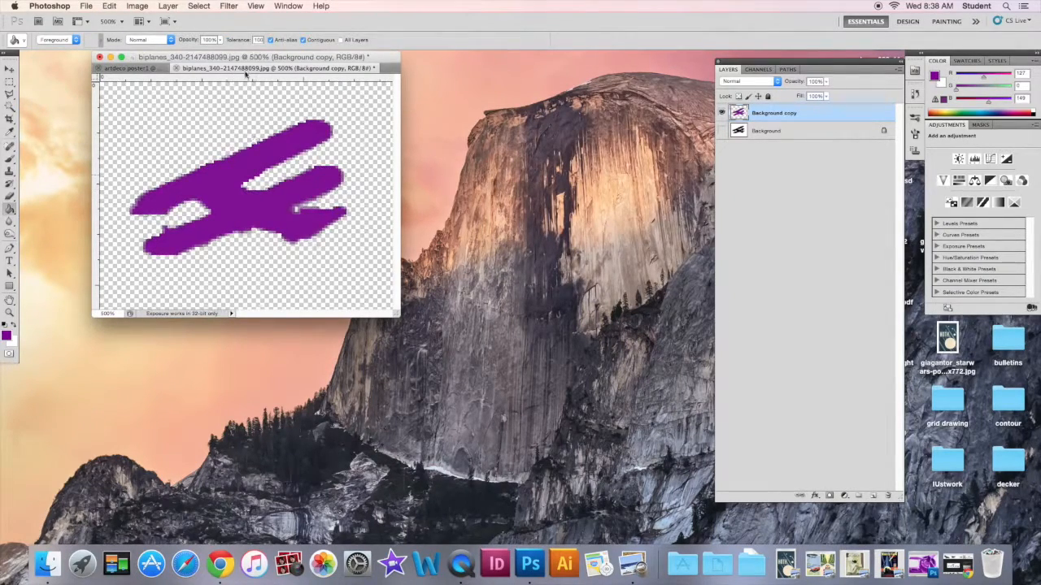
# - Copy the purple biplane into the poster document and enlarge it between the title and the striped band
pyautogui.moveTo(250, 70); pyautogui.dragTo(405, 104)
pyautogui.click(10, 70)
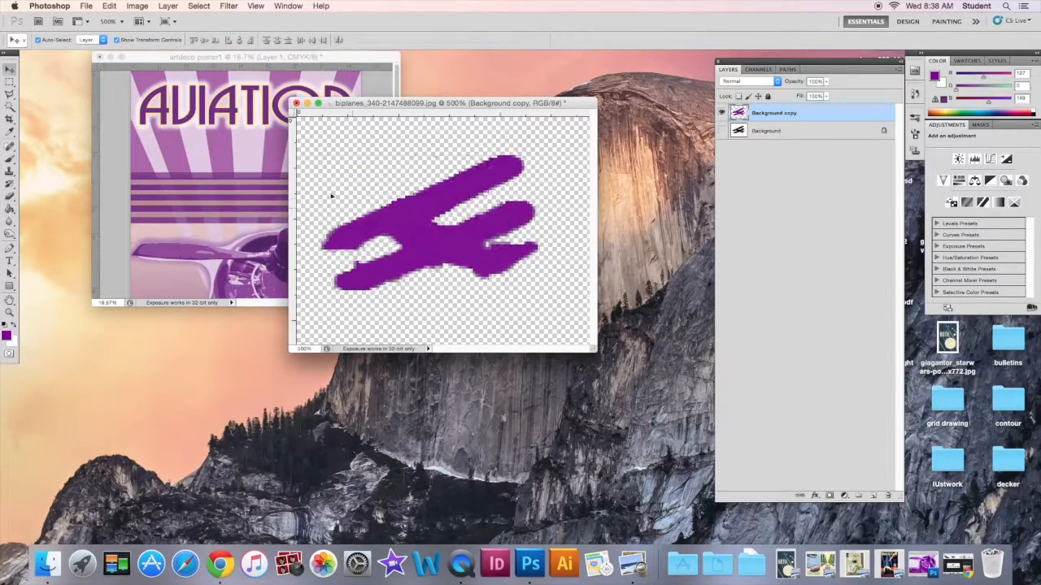
pyautogui.moveTo(331, 195); pyautogui.dragTo(203, 153)
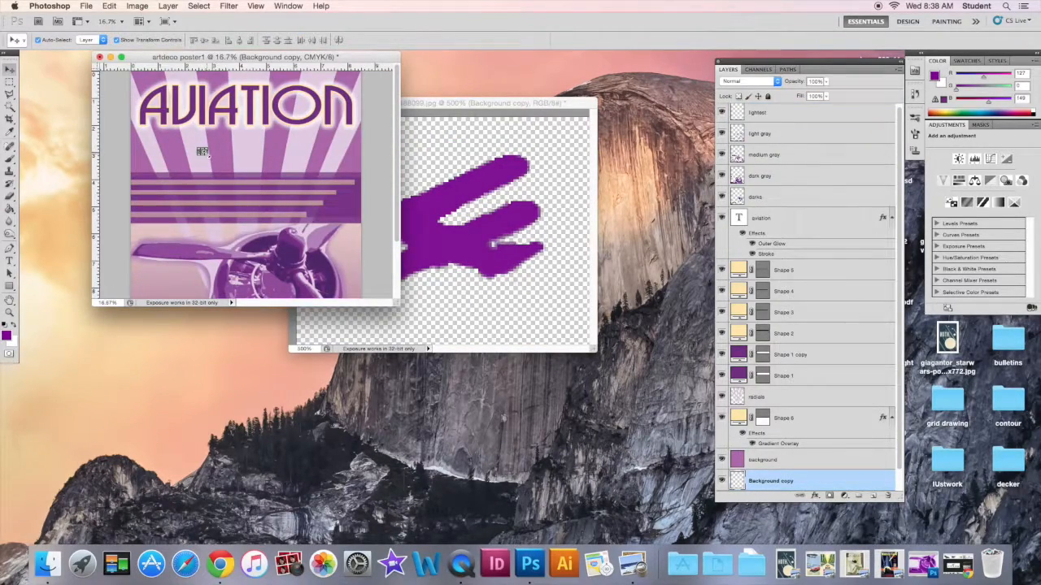
pyautogui.hotkey('ctrl', 't')
pyautogui.moveTo(208, 157); pyautogui.dragTo(247, 175)
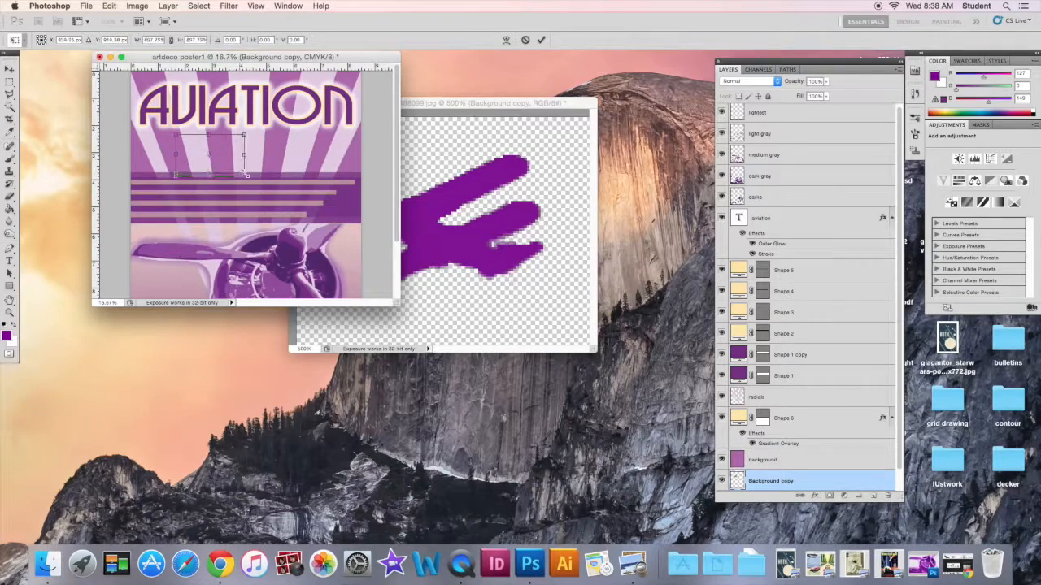
pyautogui.press('Return')
# - Move the biplane layer up the layer stack to sit directly above the light gray layer
pyautogui.press('super+plus')
pyautogui.press('super+plus')
pyautogui.press('super+plus')
pyautogui.press('super+plus')
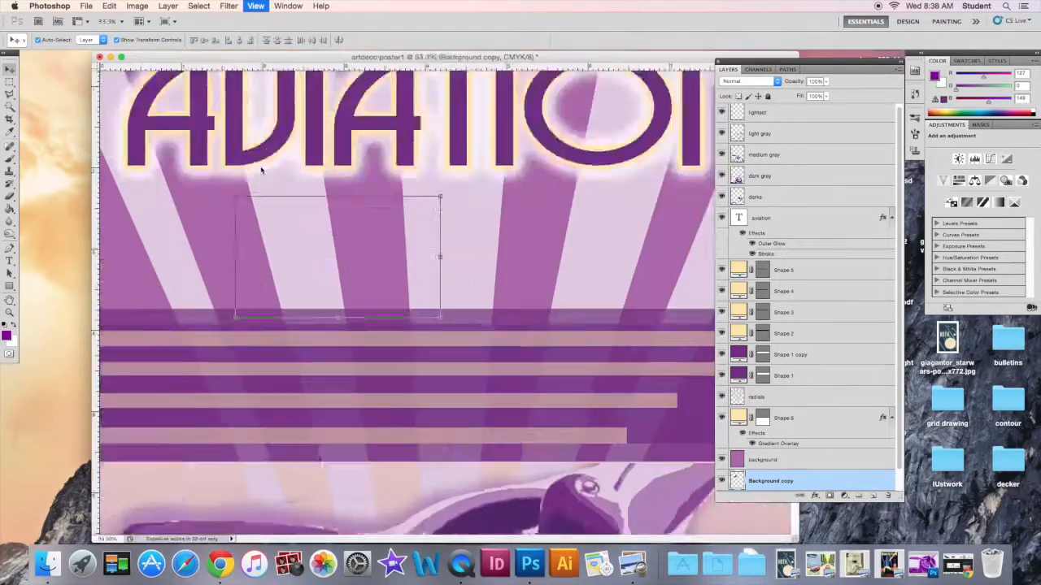
pyautogui.scroll(-4, 273, 162)
pyautogui.scroll(9, 276, 160)
pyautogui.moveTo(790, 479); pyautogui.dragTo(783, 131)
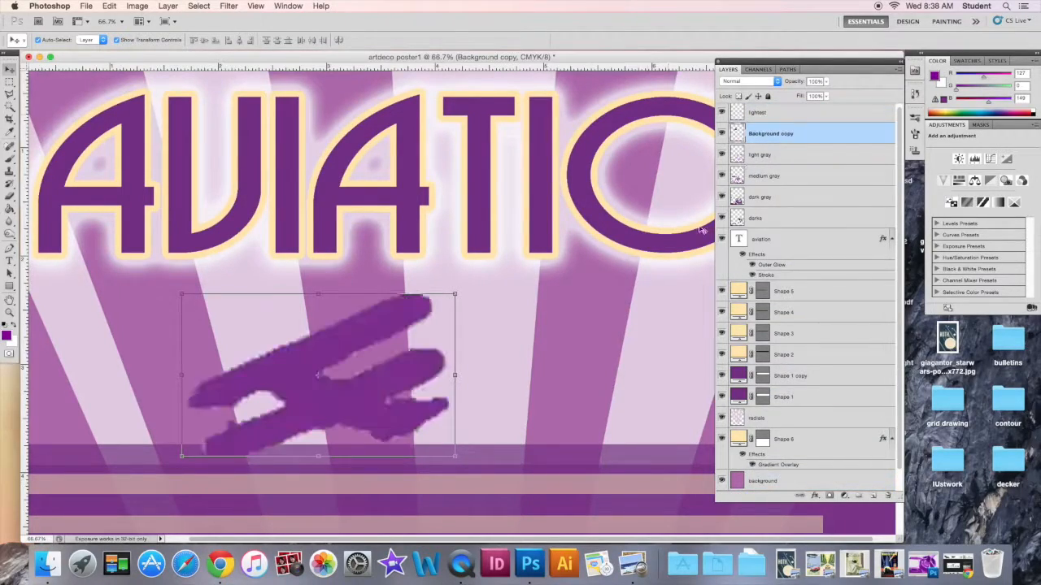
# - Scale the biplane down to about 35% and place it over the rays beneath the "AV" of the title
pyautogui.scroll(-5, 502, 297)
pyautogui.press('super+minus')
pyautogui.press('super+minus')
pyautogui.press('super+minus')
pyautogui.press('super+minus')
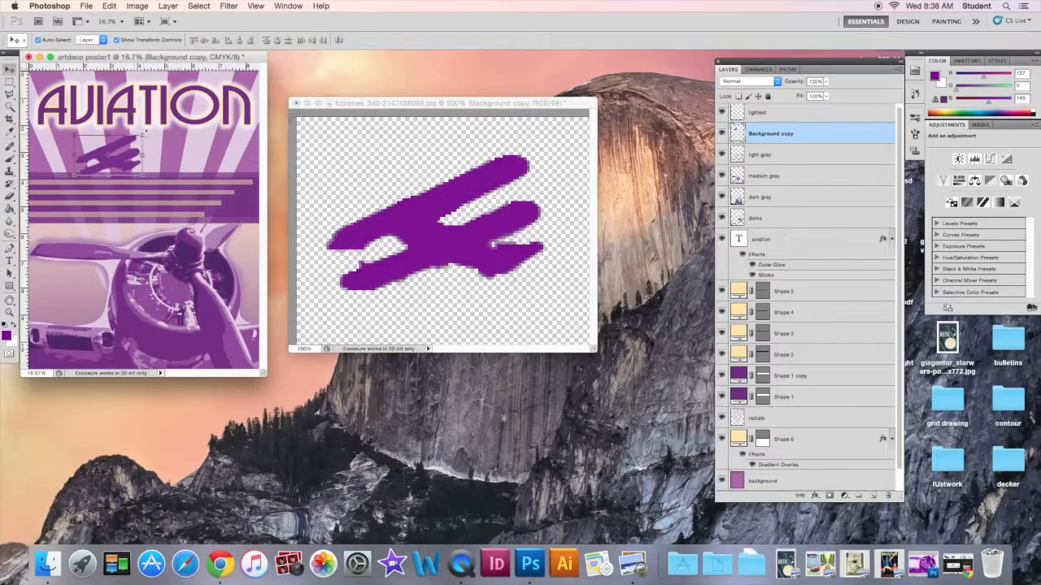
pyautogui.moveTo(147, 132); pyautogui.dragTo(80, 154)
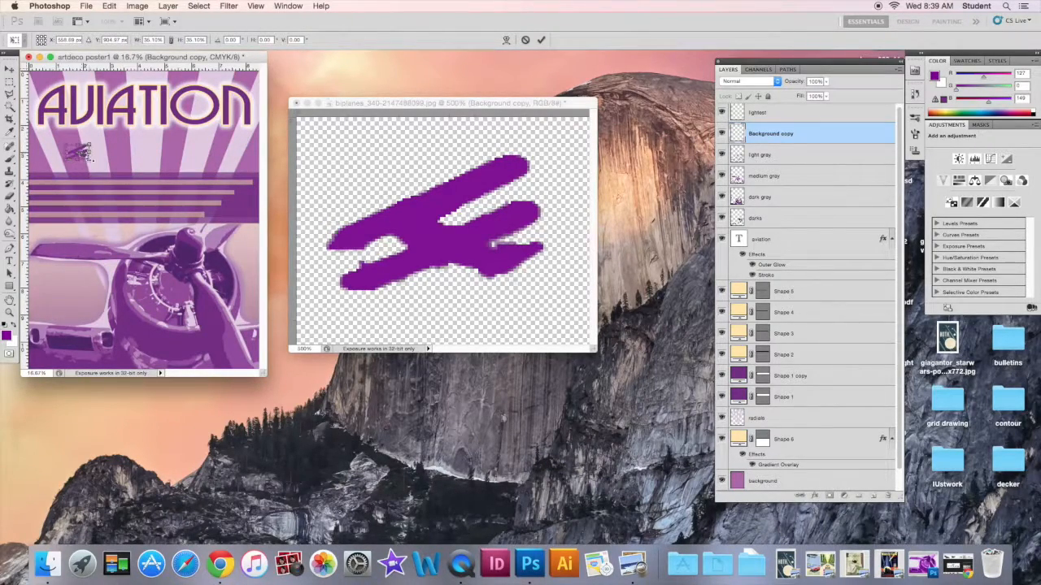
pyautogui.click(539, 40)
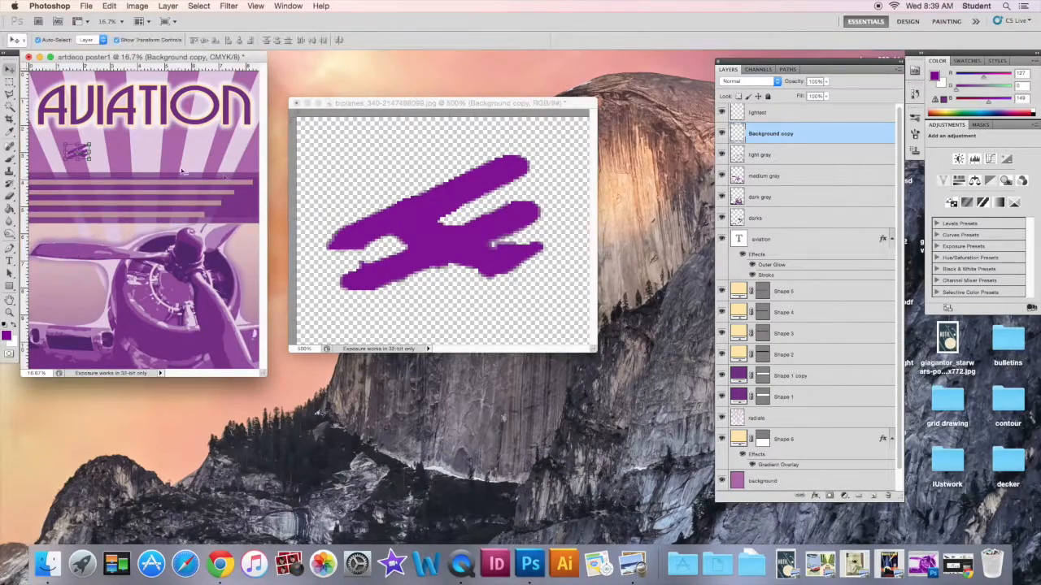
# - Lower the opacity of the small biplane layer in the poster to about 70%
pyautogui.doubleClick(830, 133)
pyautogui.press('Escape')
pyautogui.click(826, 82)
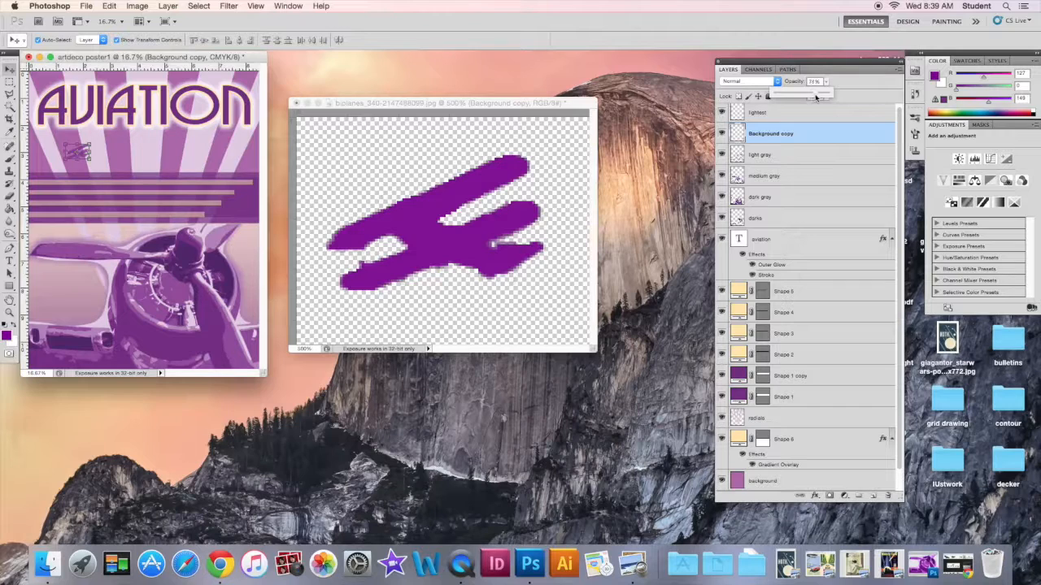
pyautogui.click(825, 479)
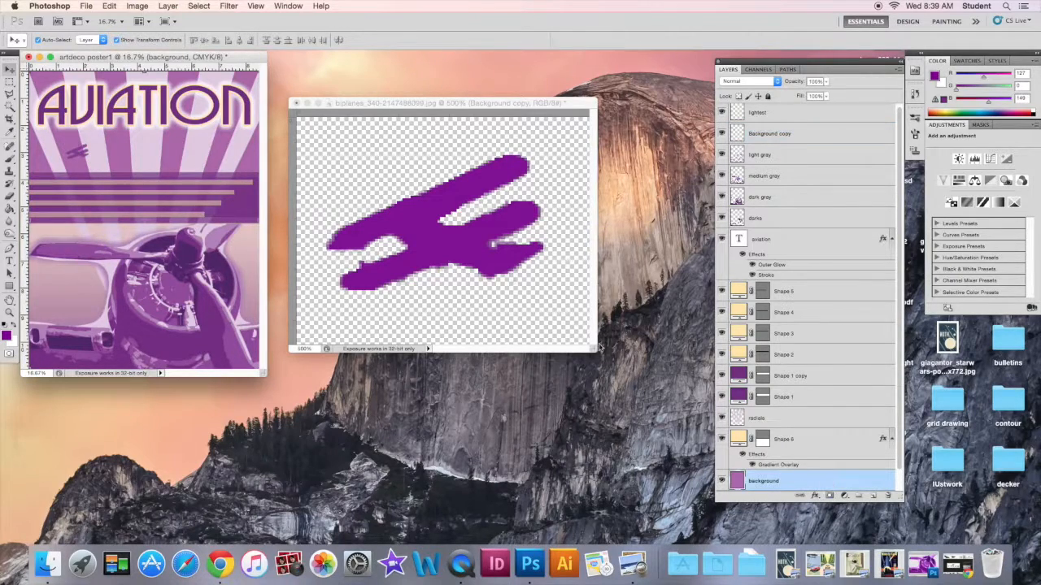
# - Step back repeatedly through the edits made to the biplanes image
pyautogui.click(358, 105)
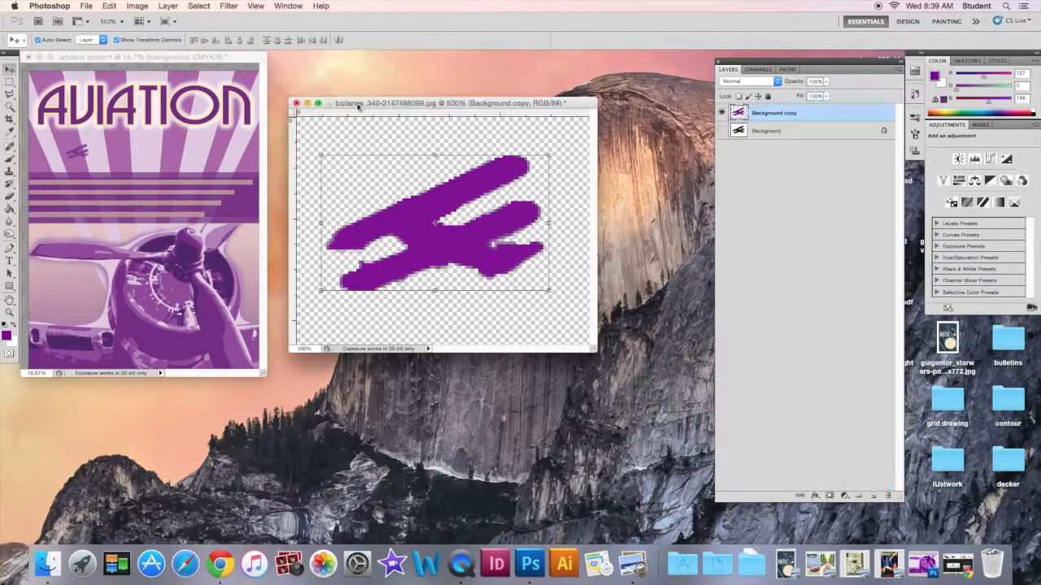
pyautogui.click(109, 6)
pyautogui.click(120, 40)
pyautogui.click(109, 7)
pyautogui.click(119, 39)
pyautogui.click(110, 7)
pyautogui.click(118, 40)
pyautogui.click(111, 7)
pyautogui.click(118, 40)
pyautogui.click(110, 7)
pyautogui.click(118, 39)
pyautogui.click(110, 7)
pyautogui.click(118, 39)
pyautogui.click(110, 8)
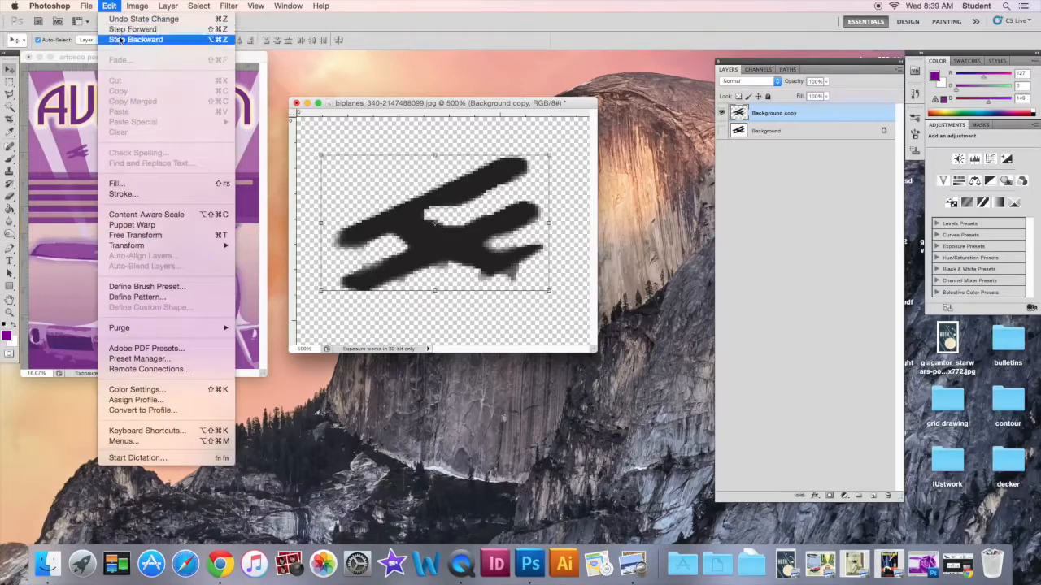
pyautogui.click(118, 39)
pyautogui.click(111, 7)
pyautogui.click(118, 39)
# - Close the edited biplanes image without saving and reopen the original biplanes_340-2147488099.jpg from the Desktop
pyautogui.click(296, 104)
pyautogui.click(481, 198)
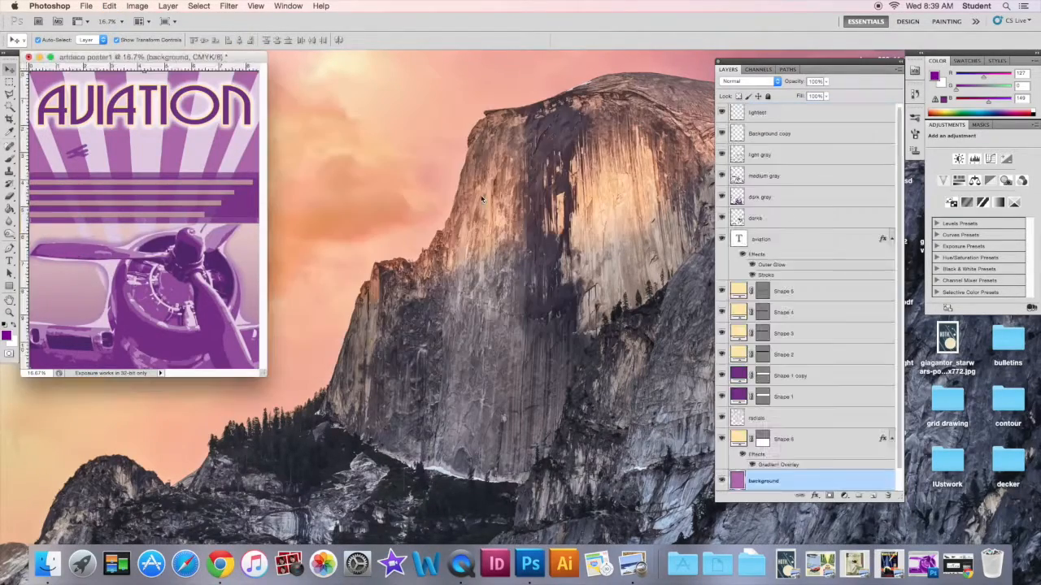
pyautogui.click(84, 7)
pyautogui.click(106, 30)
pyautogui.doubleClick(569, 183)
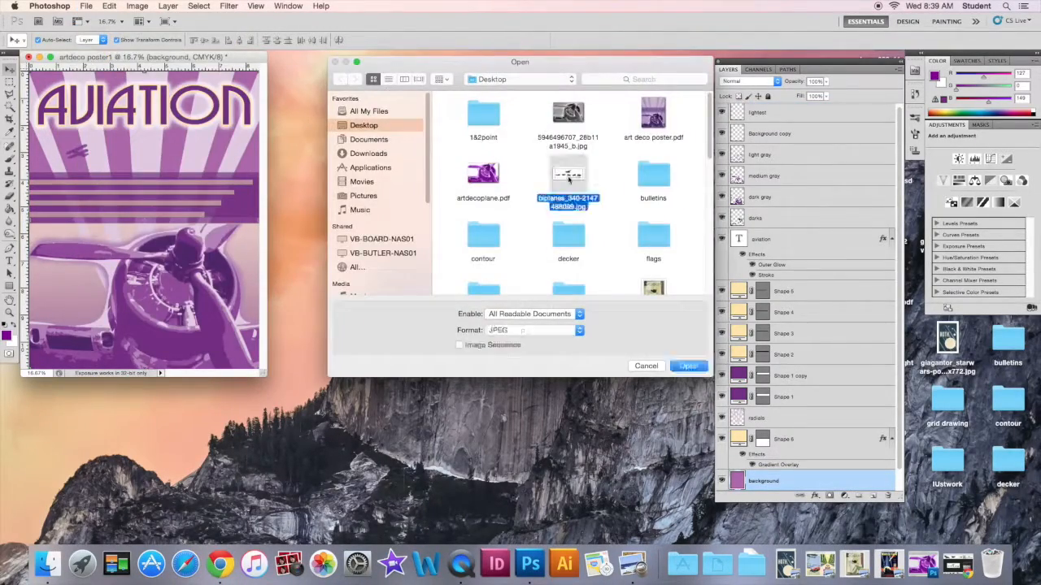
pyautogui.moveTo(231, 69); pyautogui.dragTo(284, 77)
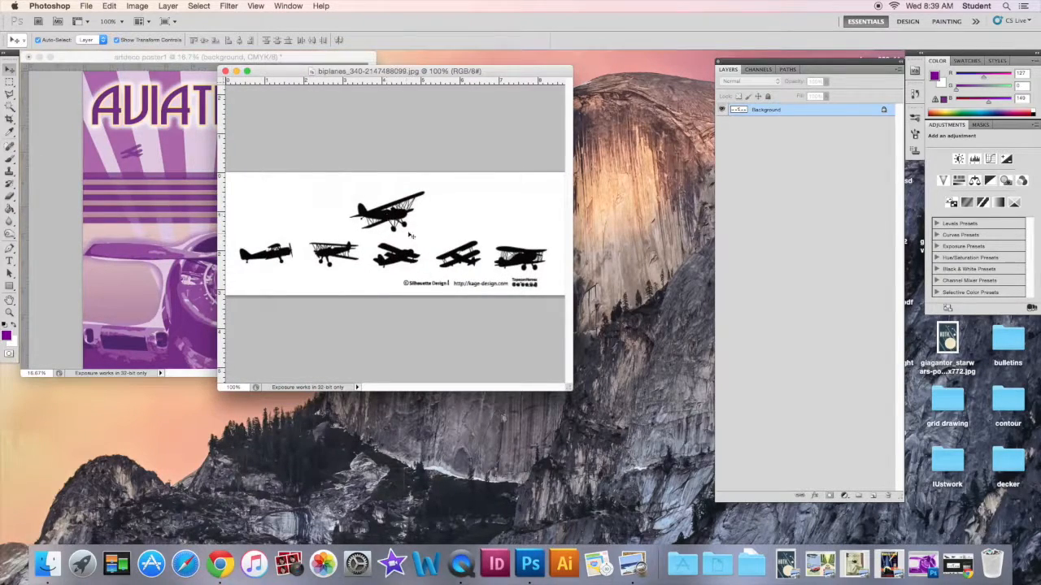
# - Crop the image to the large upper biplane and duplicate its Background layer
pyautogui.click(10, 118)
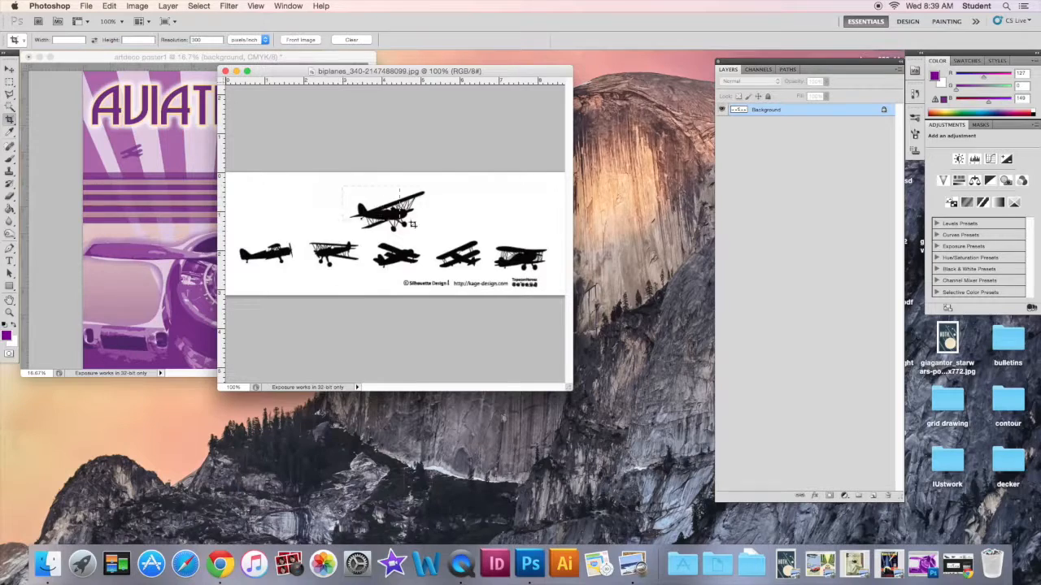
pyautogui.moveTo(349, 192); pyautogui.dragTo(439, 239)
pyautogui.press('Return')
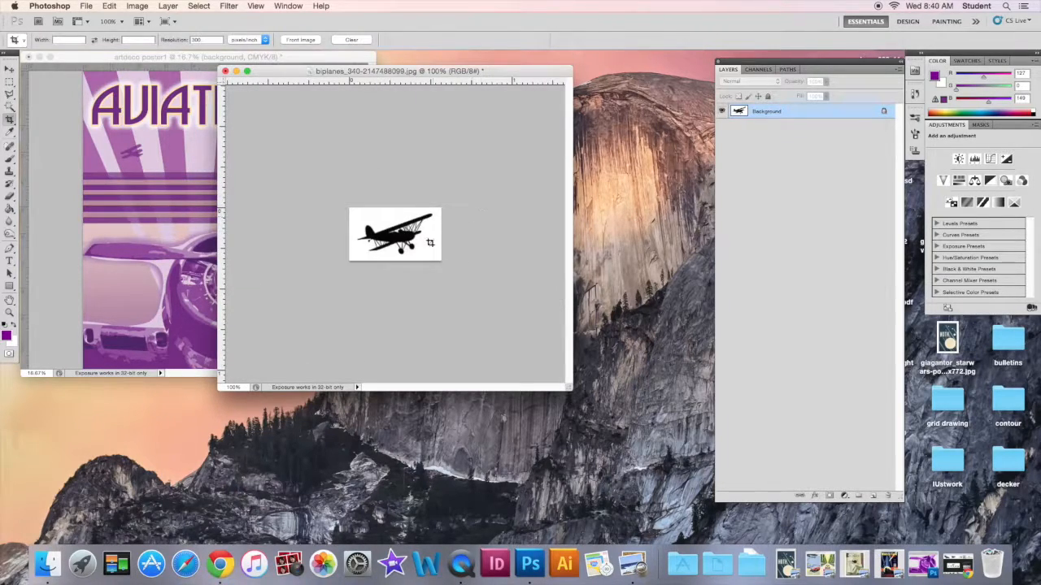
pyautogui.moveTo(825, 111); pyautogui.dragTo(873, 495)
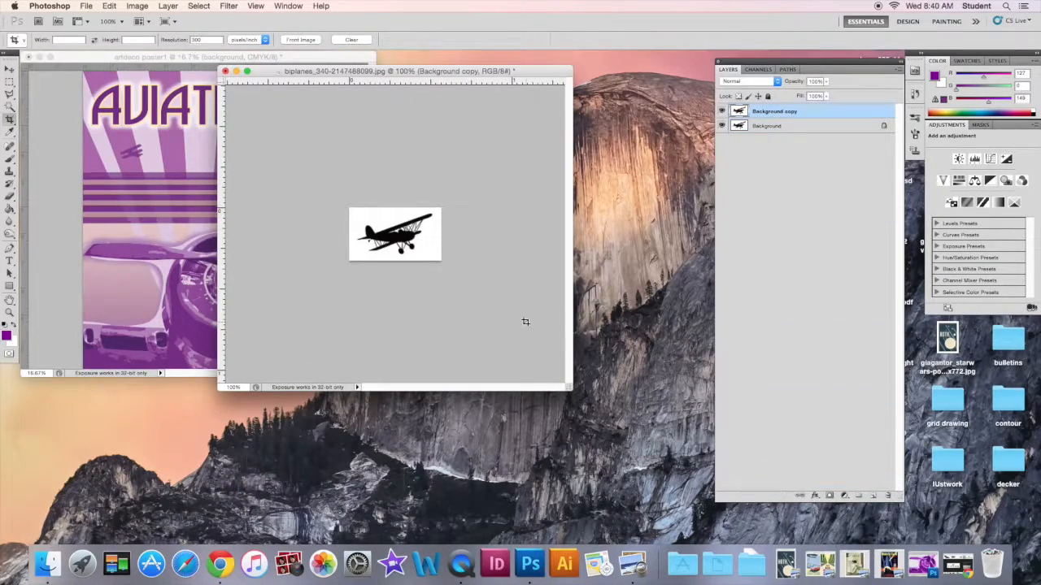
# - Apply the Cutout filter to the duplicated biplane layer with 8 levels, edge simplicity 0 and edge fidelity 1
pyautogui.press('super+equal')
pyautogui.press('super+equal')
pyautogui.press('super+equal')
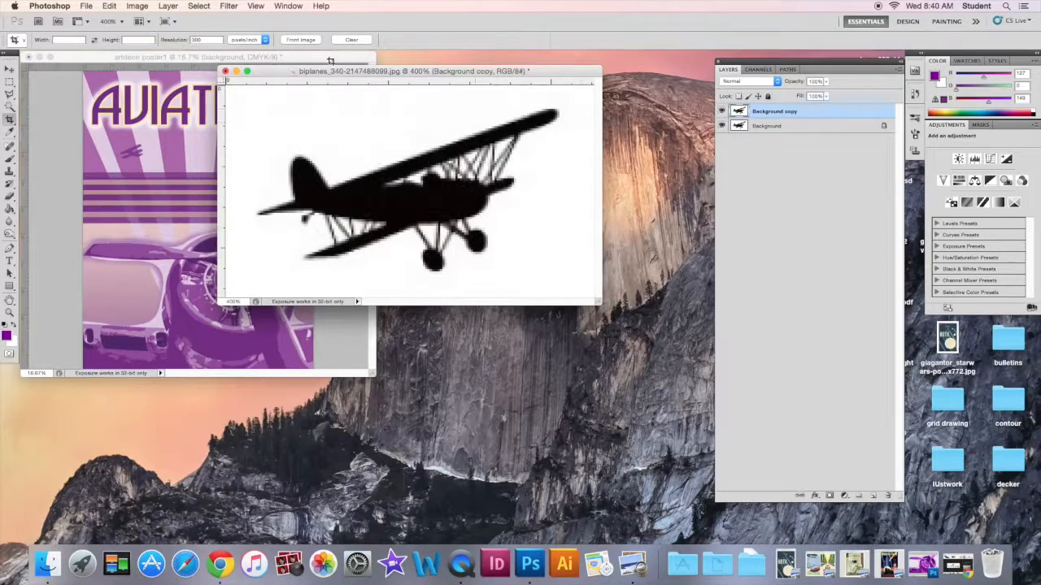
pyautogui.click(235, 8)
pyautogui.moveTo(276, 110)
pyautogui.click(370, 122)
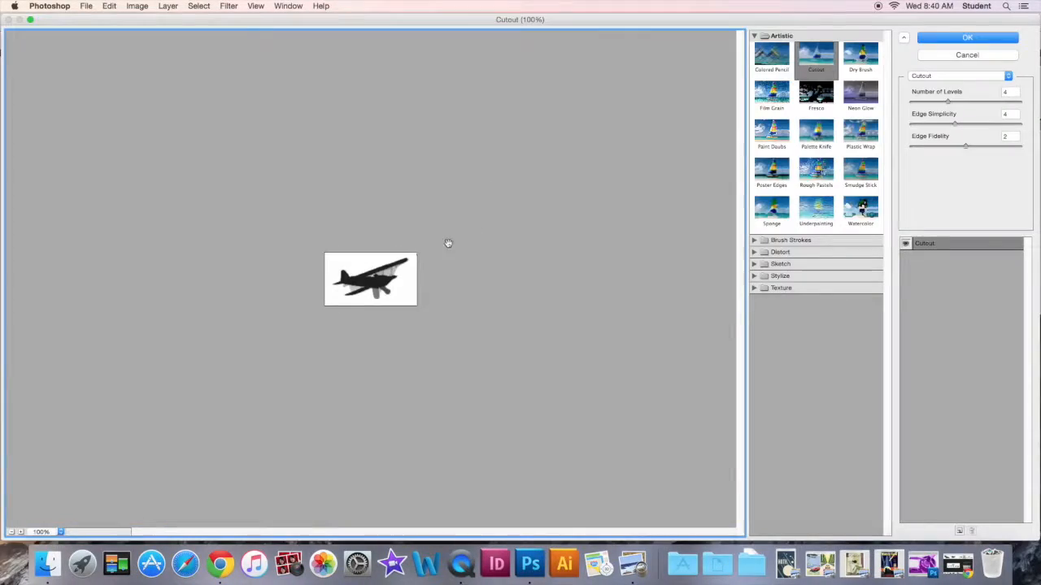
pyautogui.press('super+equal')
pyautogui.press('super+equal')
pyautogui.press('super+equal')
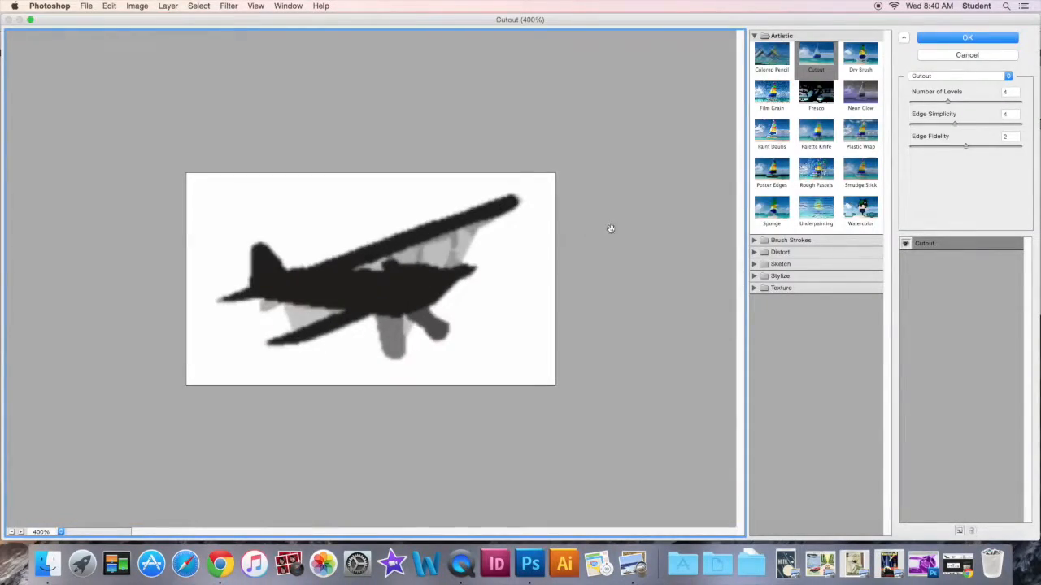
pyautogui.moveTo(949, 101); pyautogui.dragTo(1014, 107)
pyautogui.moveTo(957, 126); pyautogui.dragTo(909, 134)
pyautogui.moveTo(967, 148); pyautogui.dragTo(936, 151)
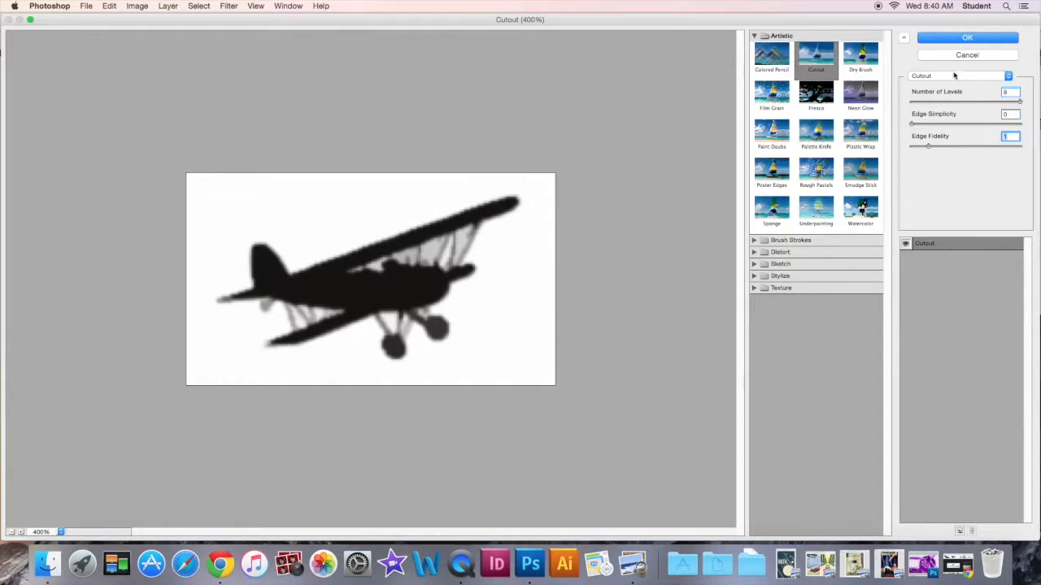
pyautogui.press('Return')
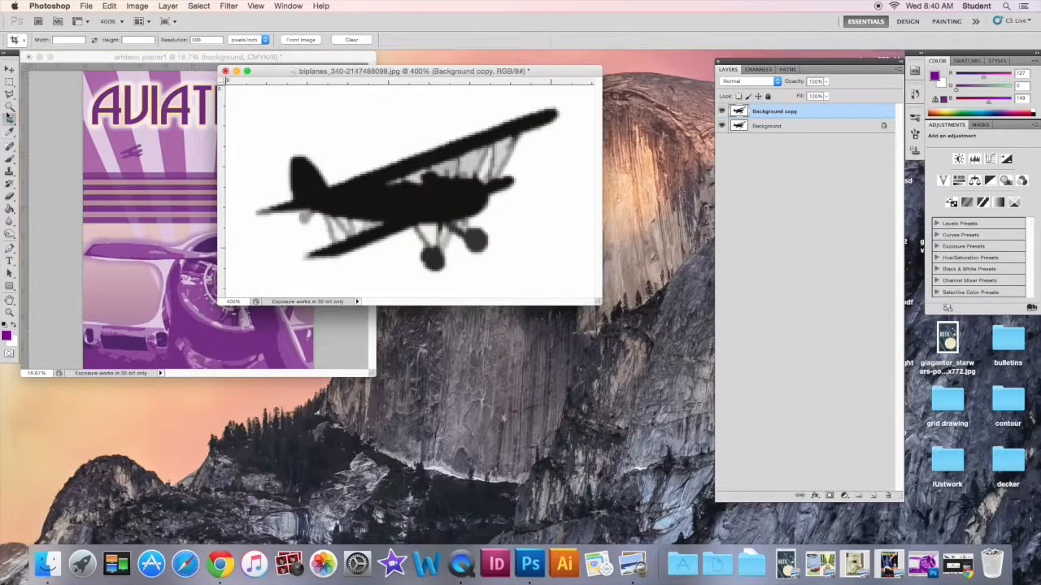
# - Delete the white areas around the biplane and between its struts with the Magic Wand, and hide the original Background layer
pyautogui.click(9, 106)
pyautogui.click(263, 118)
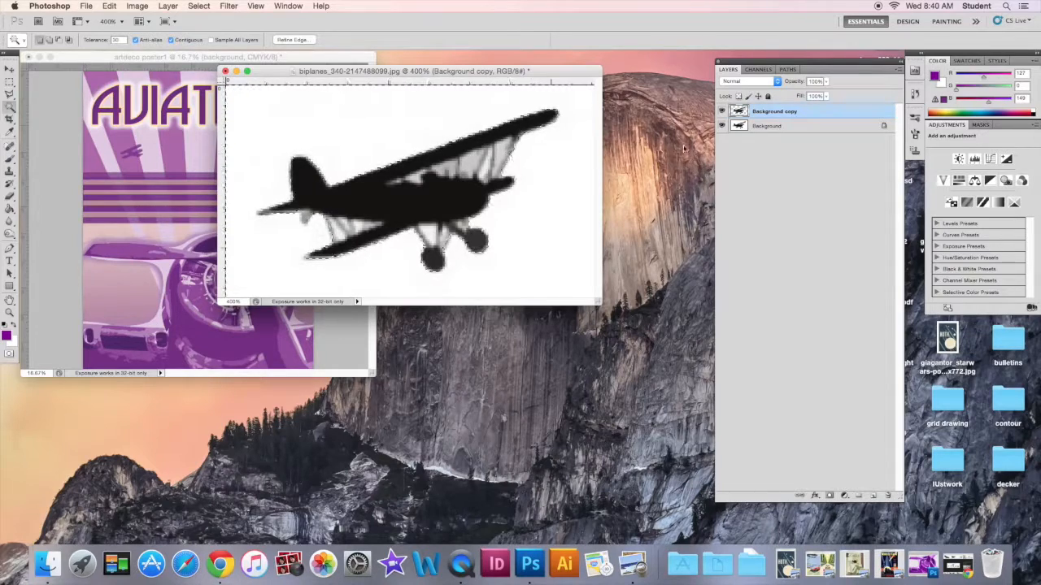
pyautogui.click(722, 126)
pyautogui.press('super+d')
pyautogui.click(469, 164)
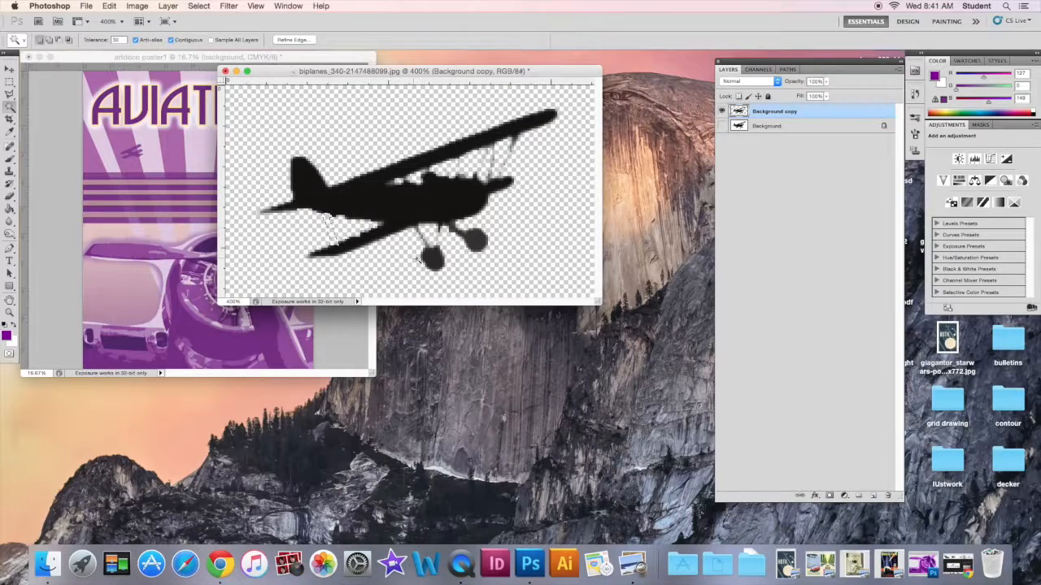
pyautogui.press('super+d')
# - Select the biplane silhouette and fill its body, wheels and struts with dark purple, RGB 127, 0, 149
pyautogui.click(237, 168)
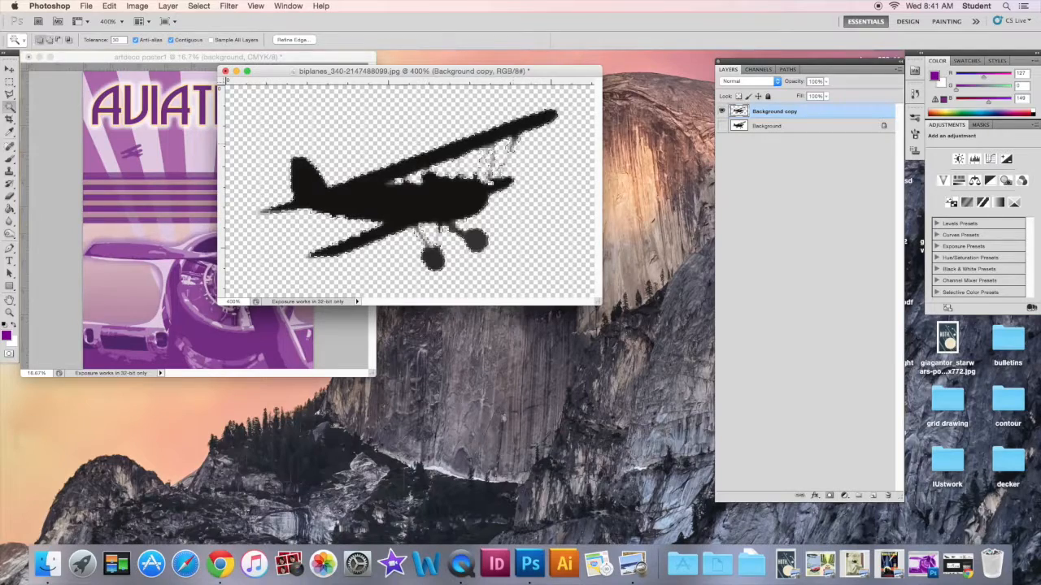
pyautogui.click(10, 208)
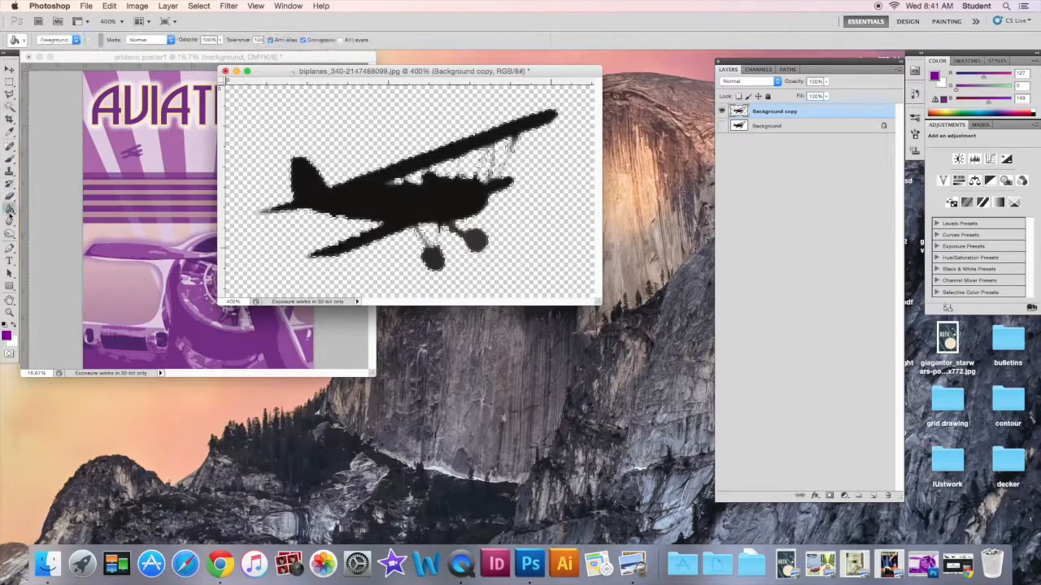
pyautogui.click(406, 199)
pyautogui.click(431, 256)
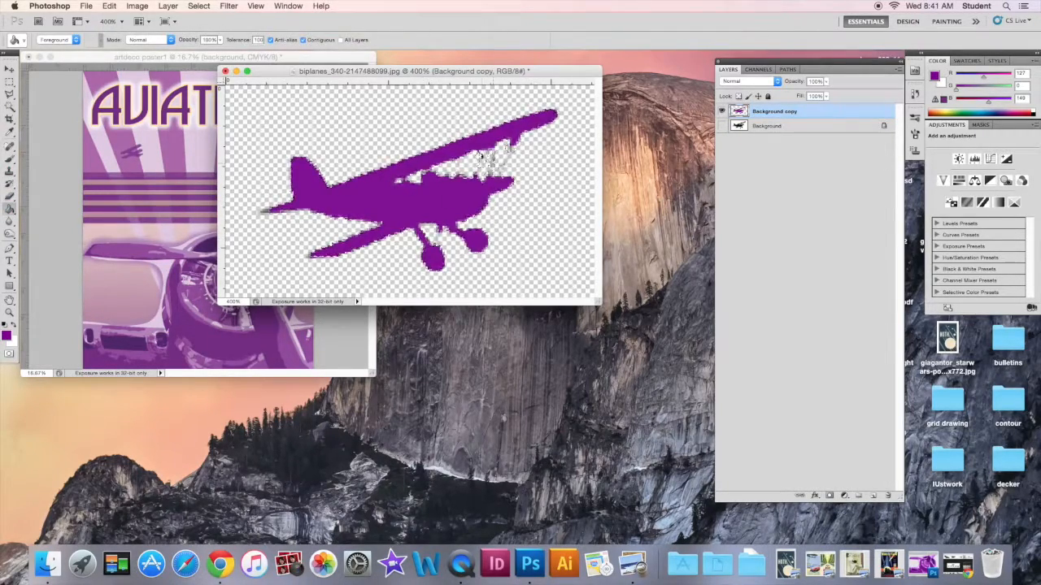
pyautogui.click(486, 159)
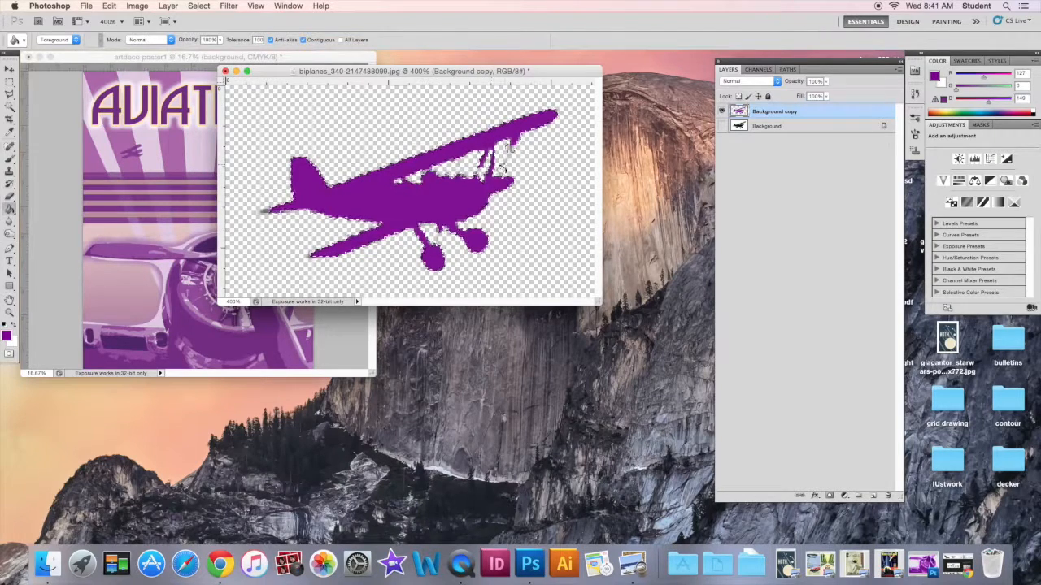
# - Deselect the silhouette and paint in the broken wing struts with a small purple brush
pyautogui.press('super+d')
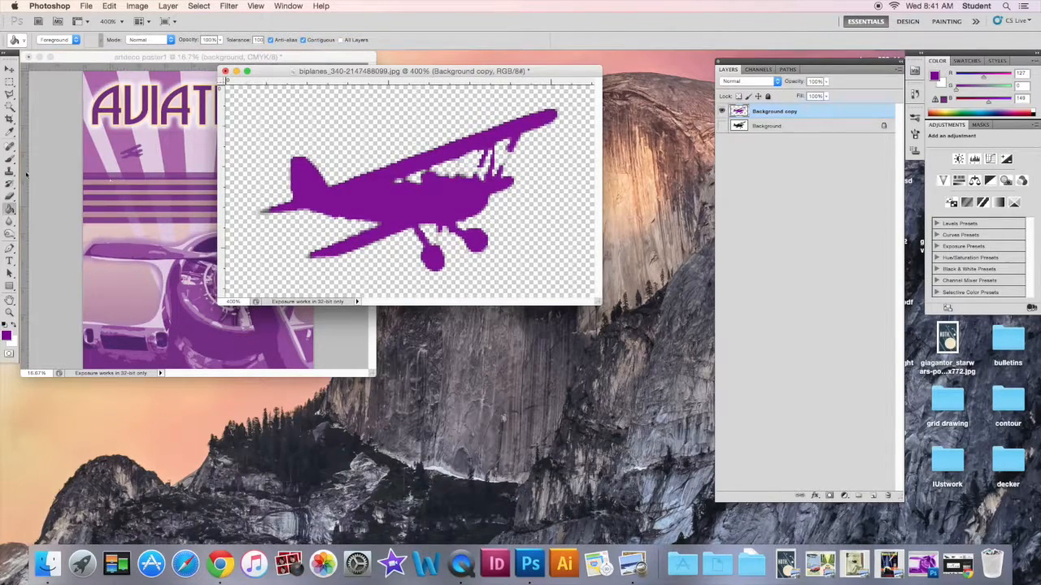
pyautogui.press('b')
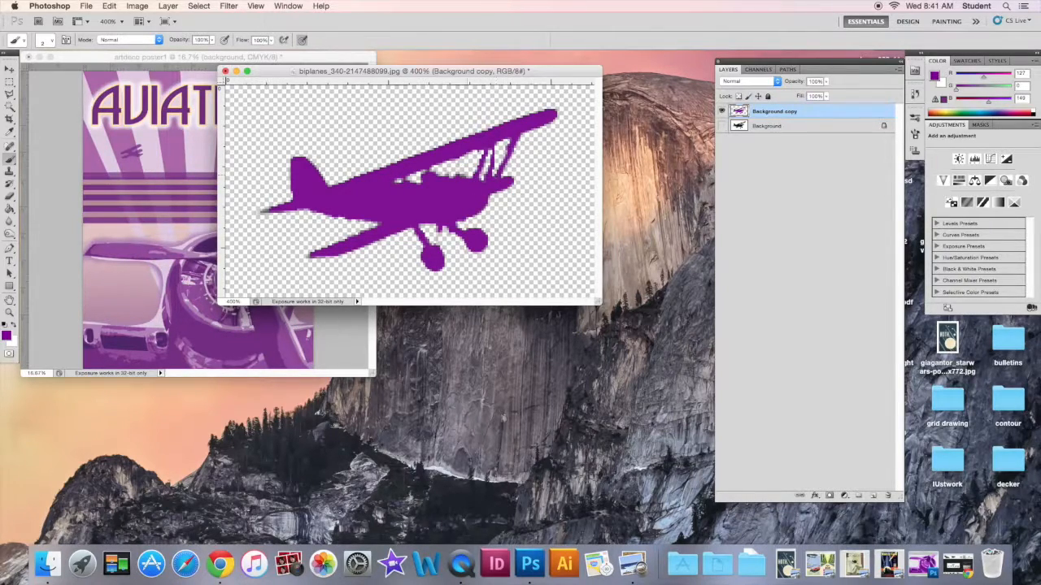
pyautogui.moveTo(315, 254); pyautogui.dragTo(333, 251)
# - Copy the purple biplane into the poster document and enlarge it between the title and the striped band
pyautogui.moveTo(421, 73); pyautogui.dragTo(455, 71)
pyautogui.click(9, 69)
pyautogui.moveTo(430, 189); pyautogui.dragTo(231, 157)
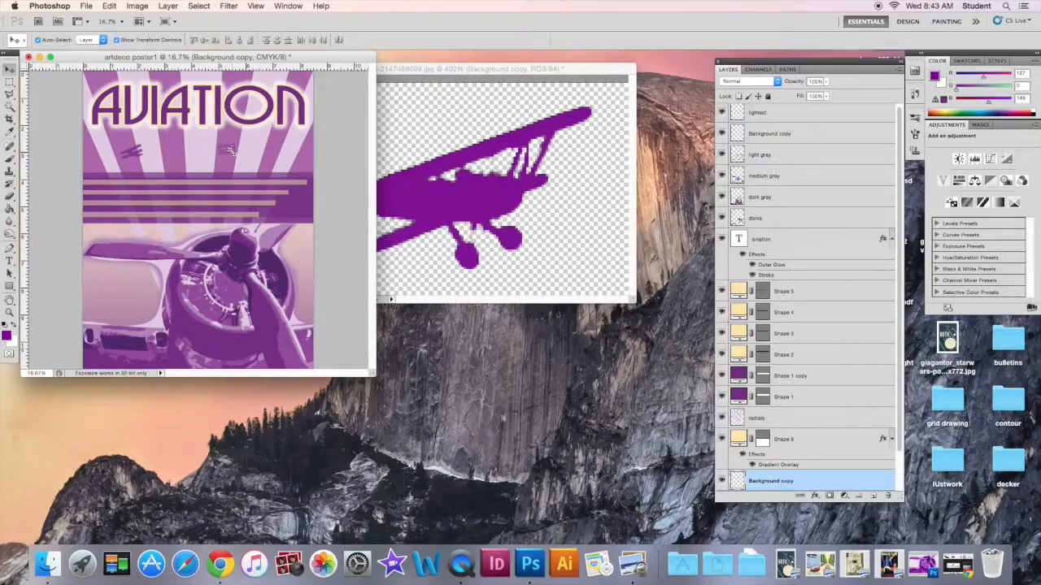
pyautogui.press('super+t')
pyautogui.moveTo(257, 166); pyautogui.dragTo(234, 151)
pyautogui.click(541, 39)
# - Move the new biplane layer directly below the lightest layer and place the plane over the rays beneath the "ON" of the title
pyautogui.moveTo(771, 481); pyautogui.dragTo(768, 124)
pyautogui.click(236, 151)
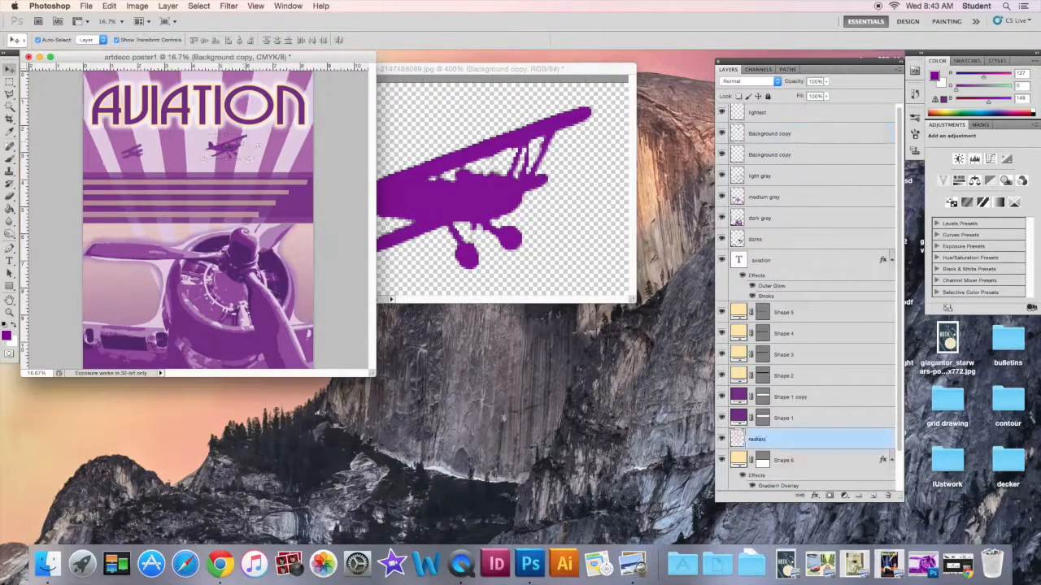
pyautogui.click(810, 133)
pyautogui.moveTo(237, 143); pyautogui.dragTo(270, 147)
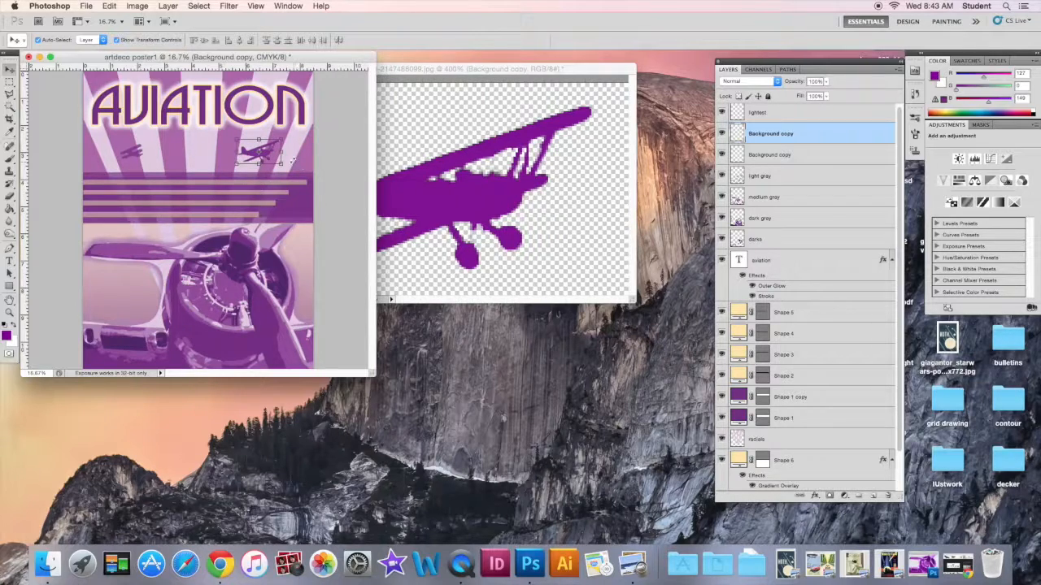
pyautogui.click(852, 470)
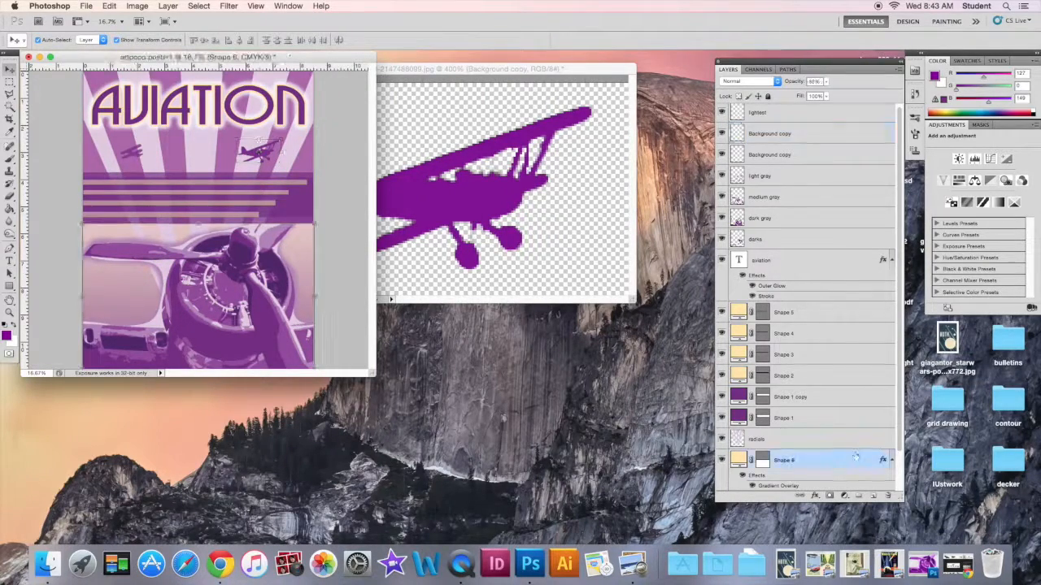
pyautogui.moveTo(900, 446); pyautogui.dragTo(899, 483)
pyautogui.click(856, 485)
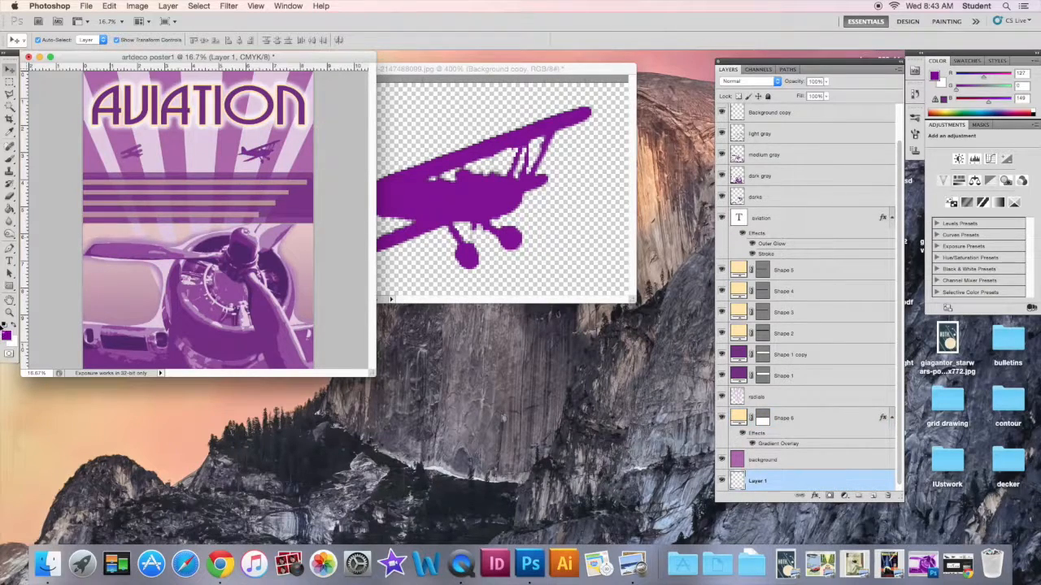
# - Save the poster to the Desktop as the Photoshop PDF "artdeco poster1.pdf" with layers and the embedded color profile
pyautogui.click(86, 6)
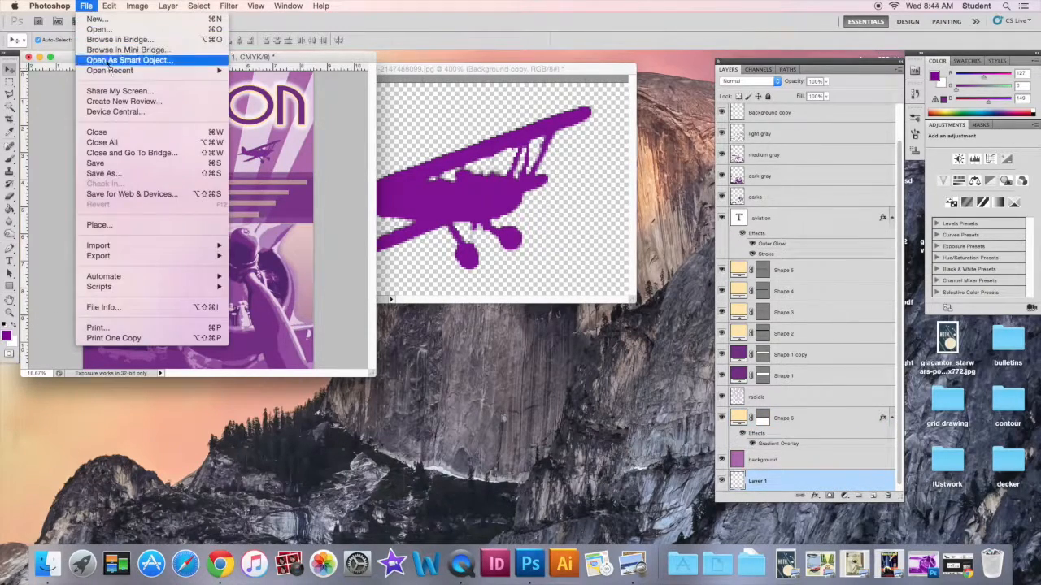
pyautogui.click(118, 166)
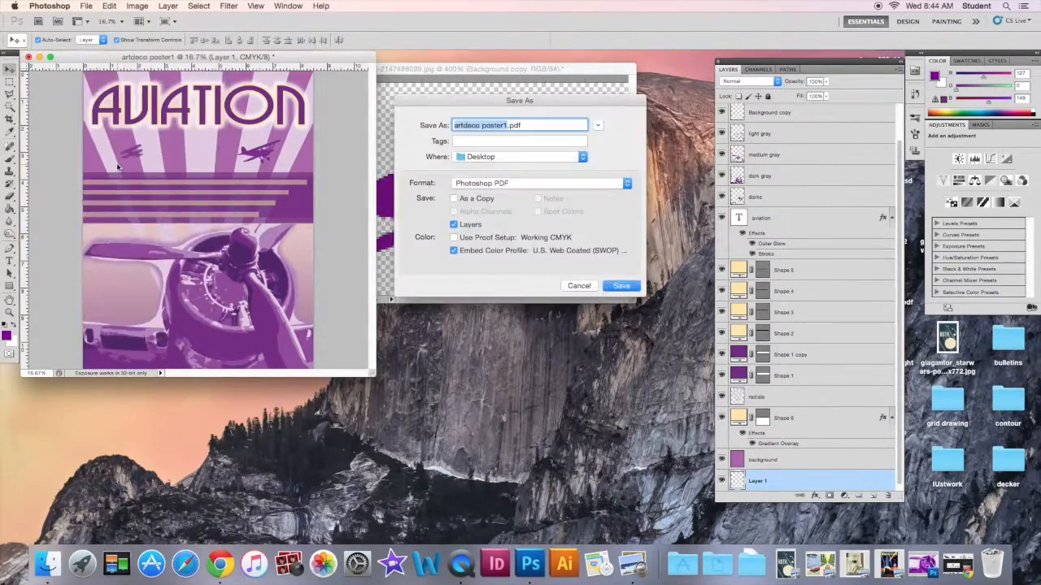
pyautogui.click(621, 284)
pyautogui.click(677, 402)
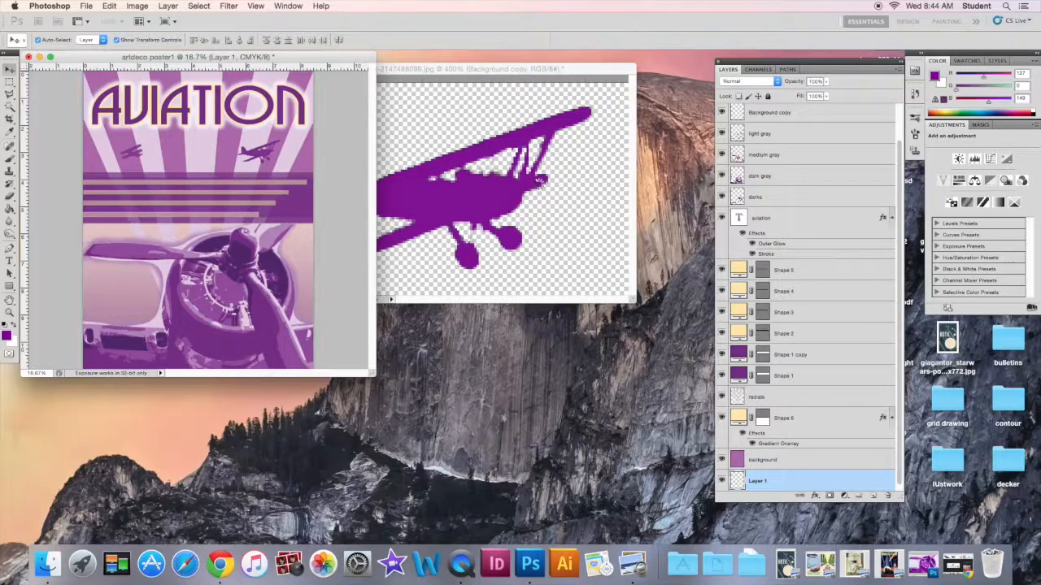
# - Close the biplanes image without saving, close the poster and artdecoplane.pdf, and quit Photoshop
pyautogui.click(448, 70)
pyautogui.click(259, 70)
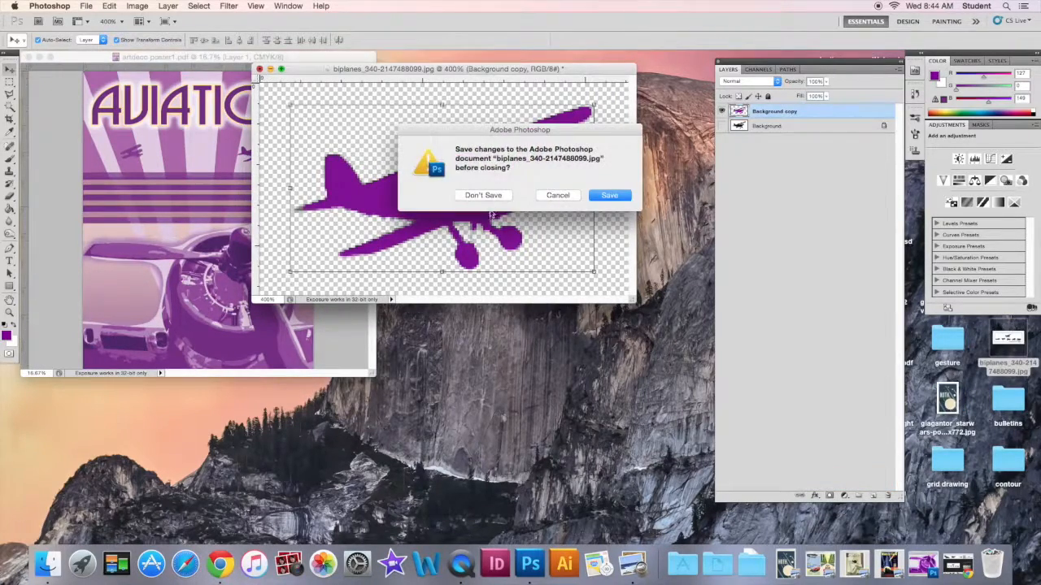
pyautogui.press('super+d')
pyautogui.click(28, 58)
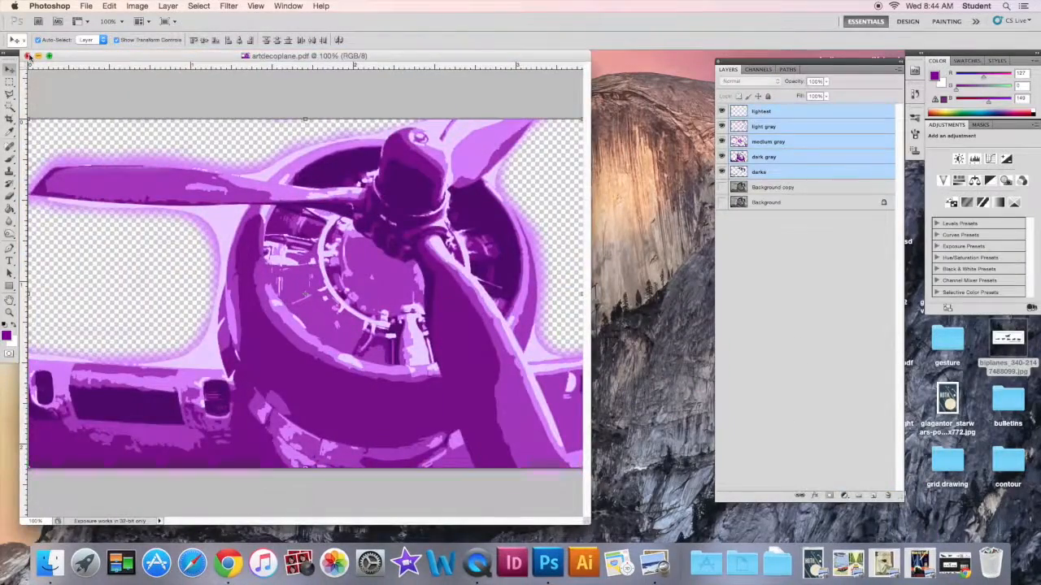
pyautogui.click(31, 60)
pyautogui.click(50, 6)
pyautogui.click(64, 111)
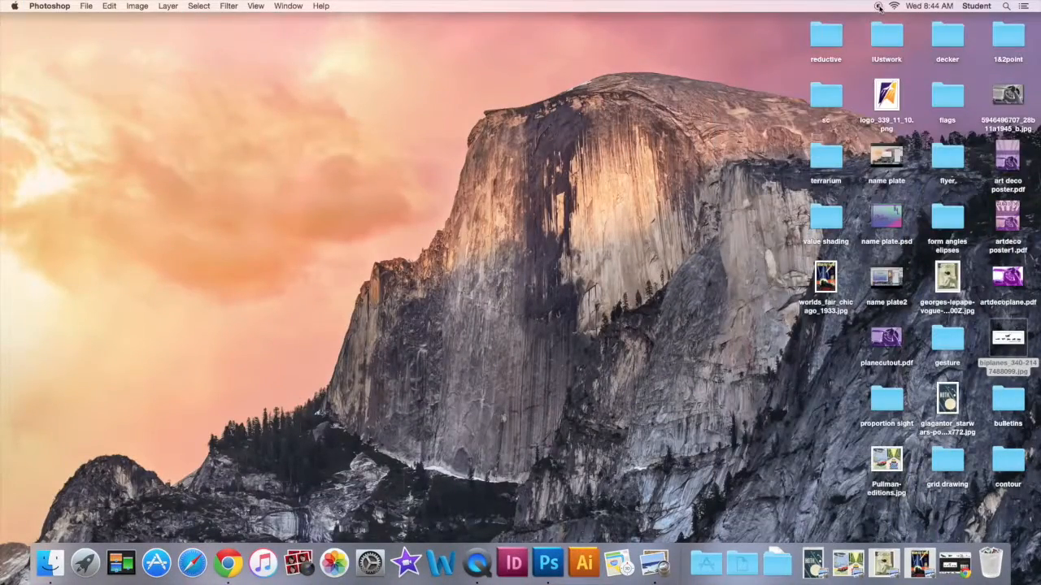